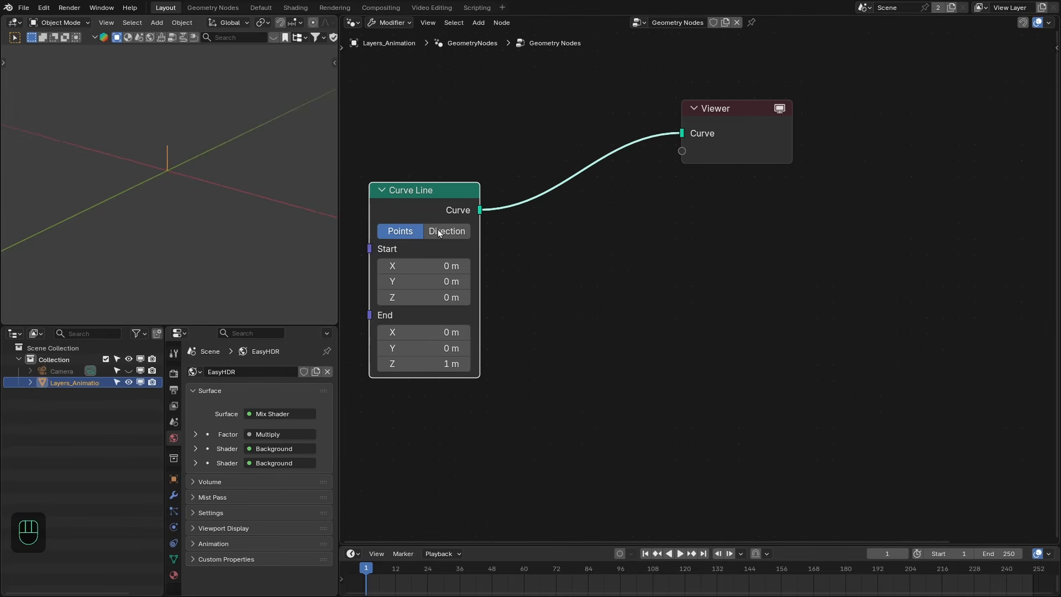
Step: Set the Curve Line's start X to -0.5 m, its end X to 0.5 m and its end Z to 0 m
middle_drag(437, 230, 505, 212)
click(502, 249)
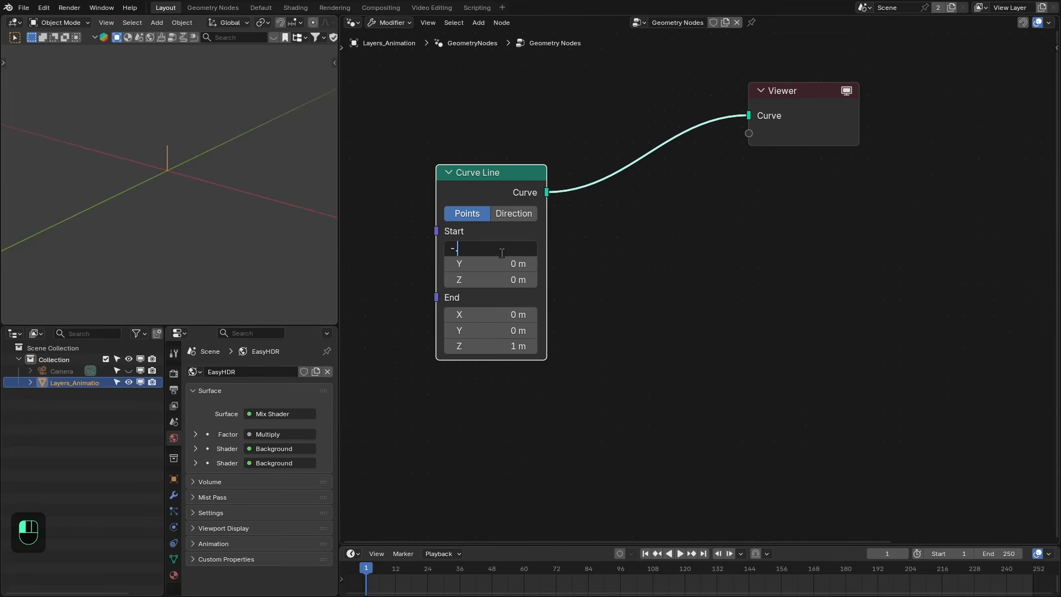
text(-.5)
key(Return)
click(502, 315)
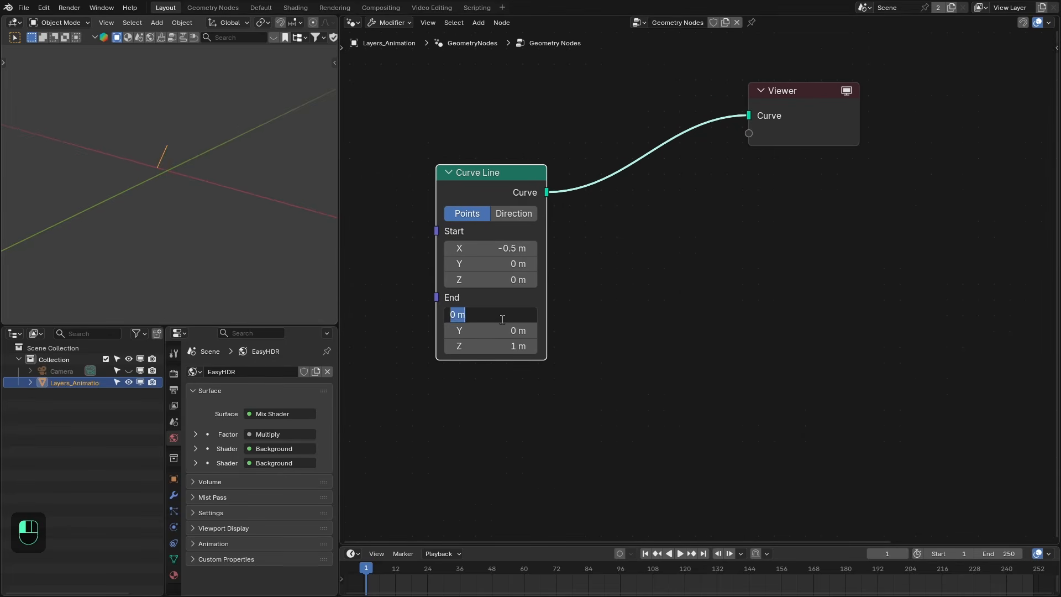
text(.5)
key(Tab)
key(Tab)
text(0)
key(Return)
middle_drag(166, 143, 190, 181)
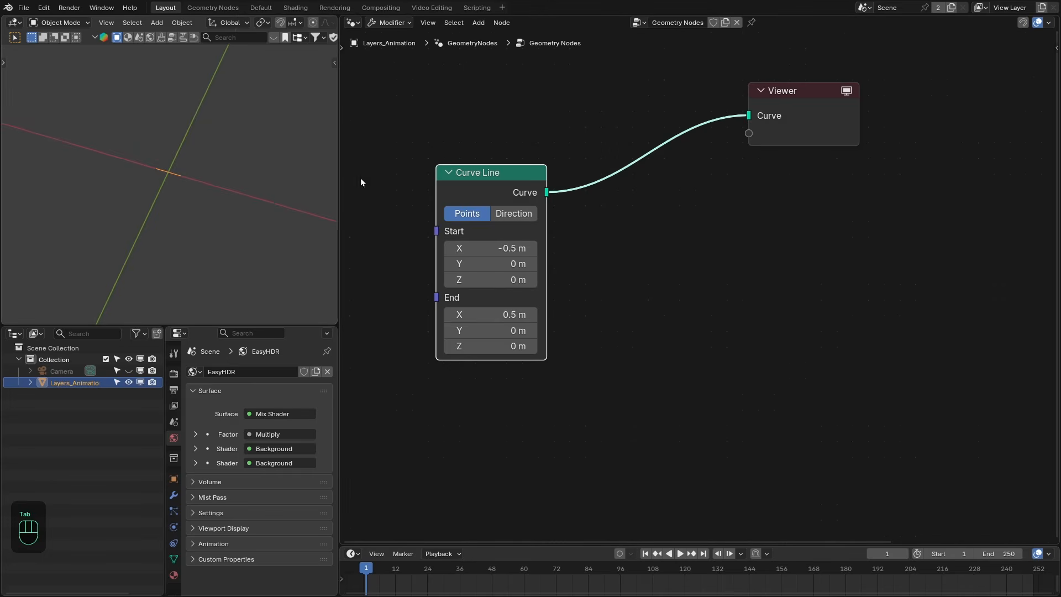
Step: Insert a Transform Geometry node between the Curve Line and the Viewer
click(676, 200)
scroll(675, 200, down, 1)
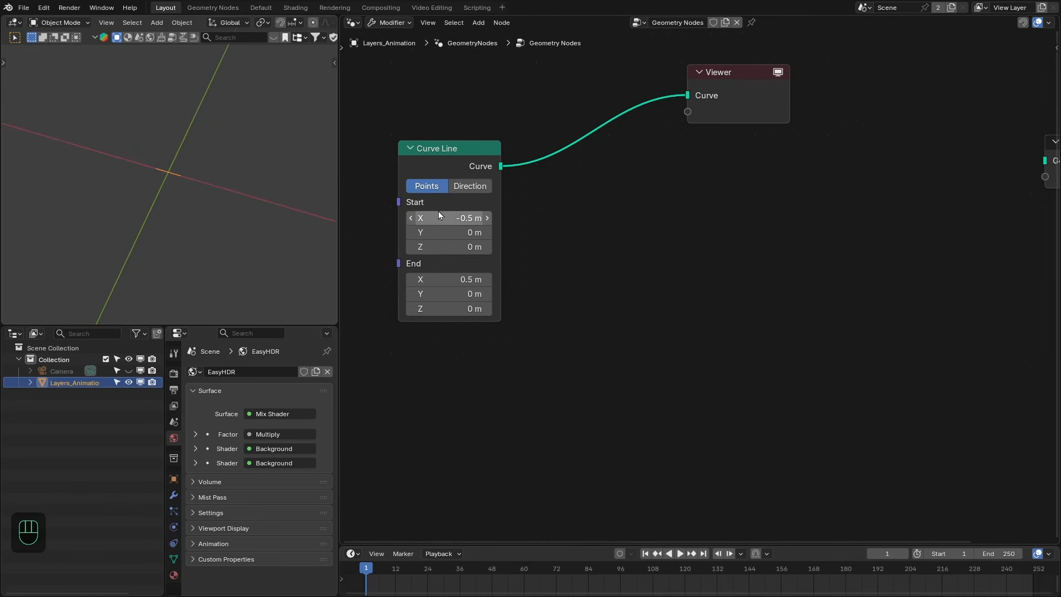
mouse_move(687, 96)
mouse_down()
mouse_move(705, 124)
mouse_move(695, 98)
mouse_up()
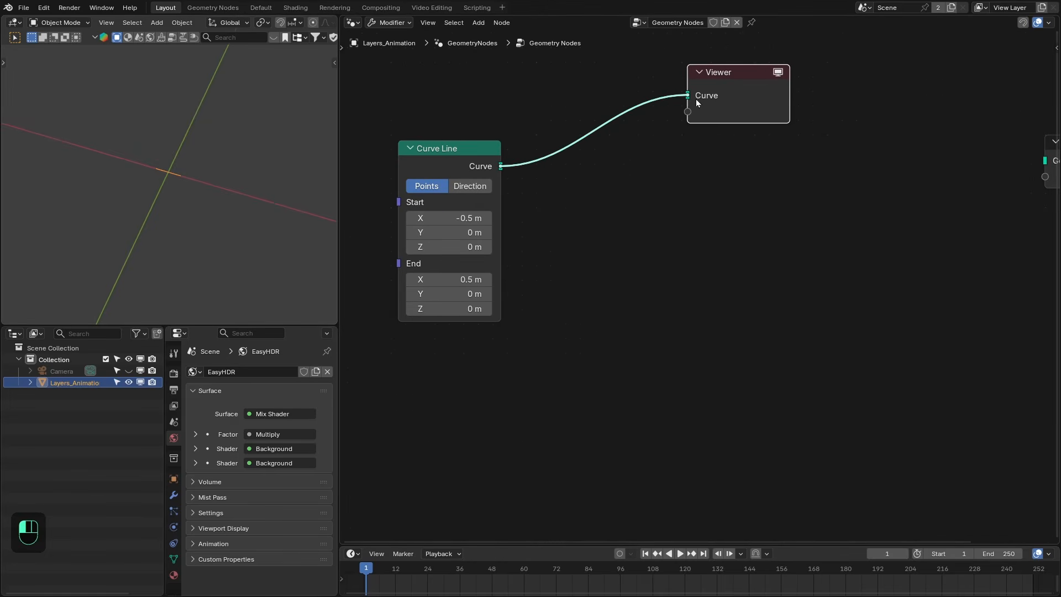
drag(504, 155, 545, 184)
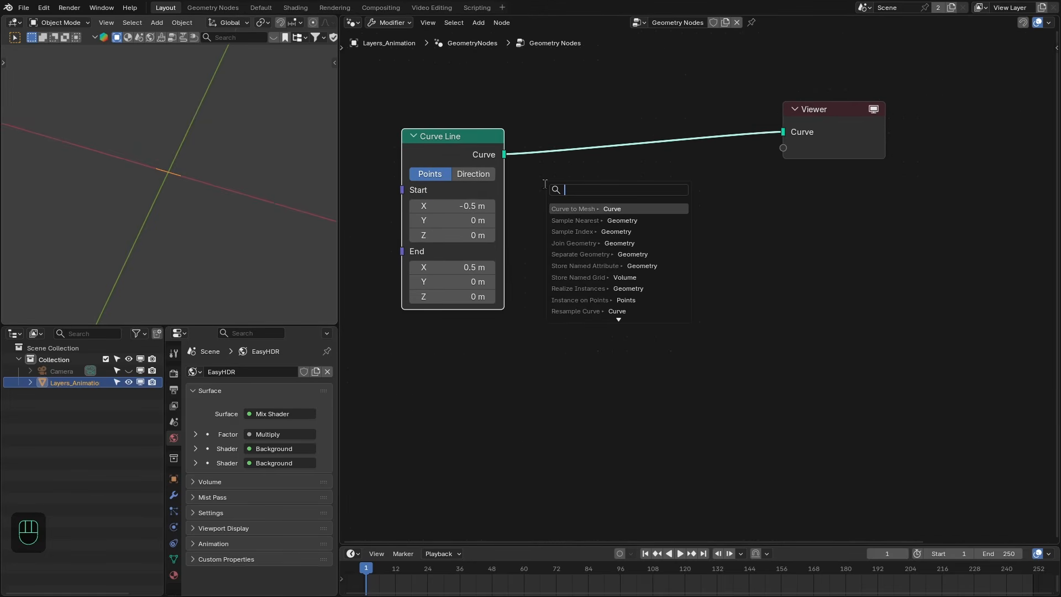
text(trans)
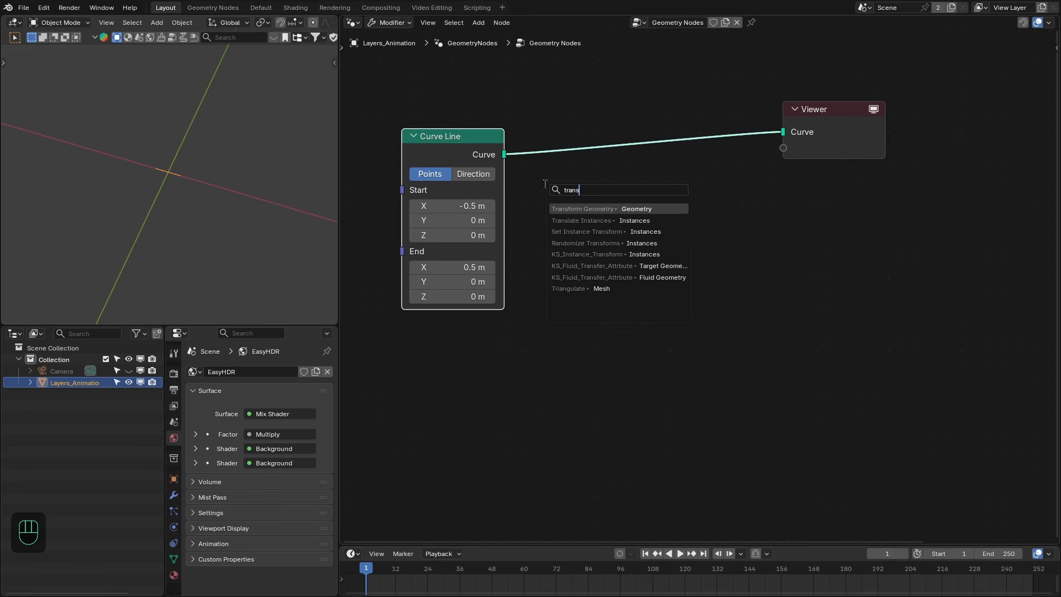
key(Return)
click(528, 147)
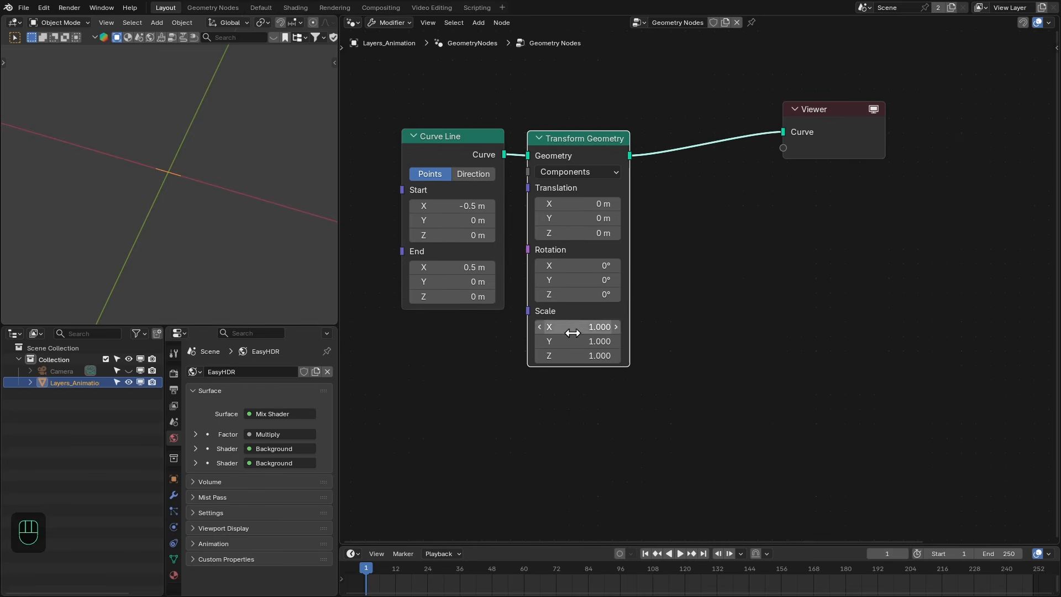
Step: Set the Transform Geometry node's X scale to 6
mouse_move(572, 329)
mouse_down()
mouse_move(597, 329)
mouse_move(586, 329)
mouse_up()
click(571, 329)
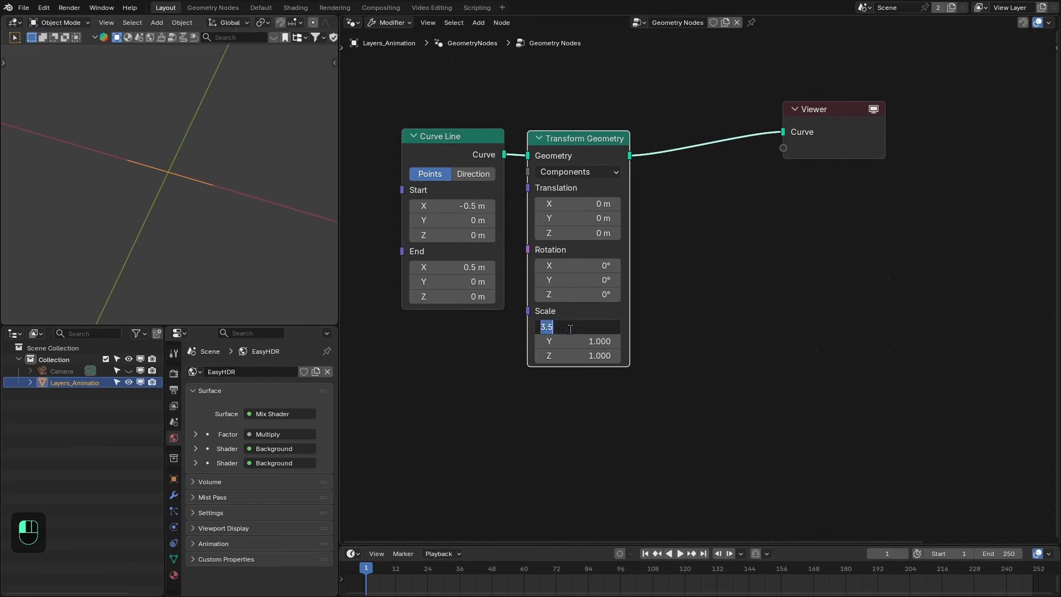
text(6)
key(Return)
Step: Duplicate the Curve Line and Transform Geometry nodes below the originals and set the copy's X scale to 4
scroll(656, 325, down, 3)
middle_drag(657, 326, 643, 304)
drag(499, 126, 560, 158)
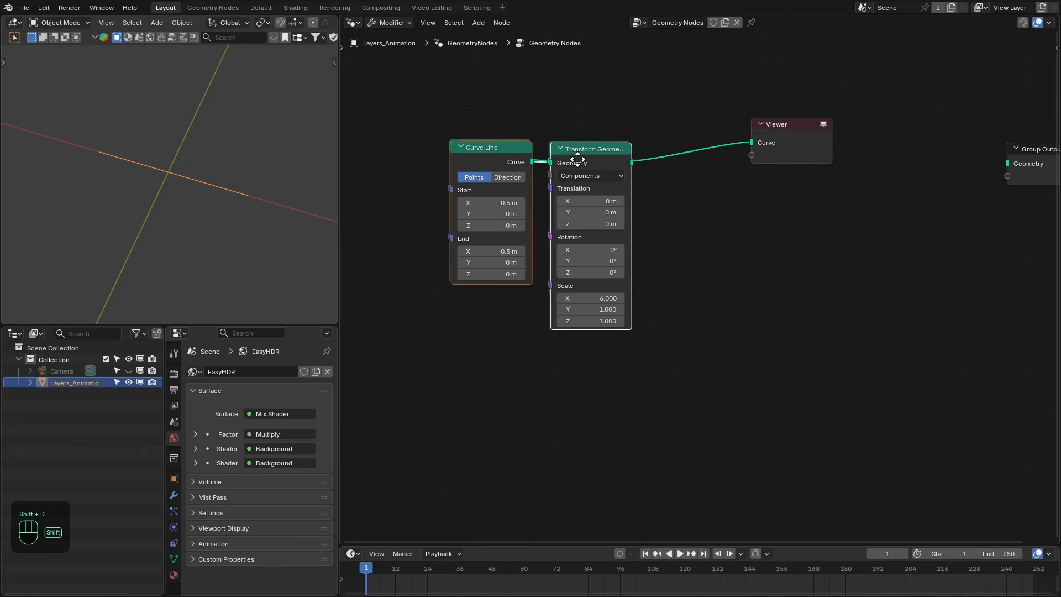
key(shift+d)
middle_drag(587, 365, 572, 340)
ctrl+shift+click(601, 341)
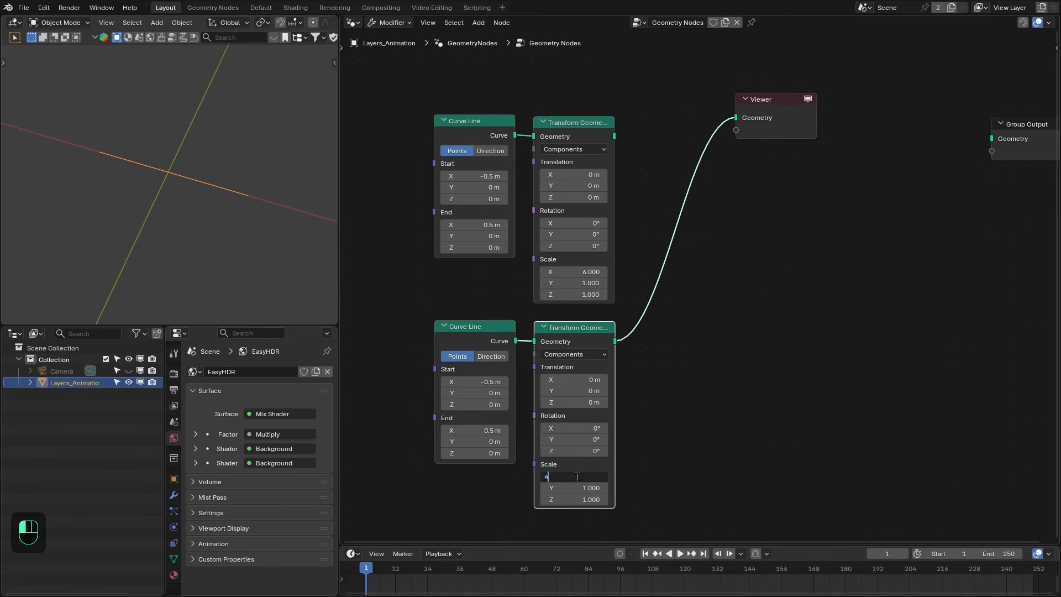
key(Return)
Step: Delete the Viewer node
middle_drag(701, 360, 666, 367)
click(725, 131)
key(x)
Step: Add a Resample Curve node after the upper Transform Geometry node and switch its mode to Length
drag(564, 146, 614, 142)
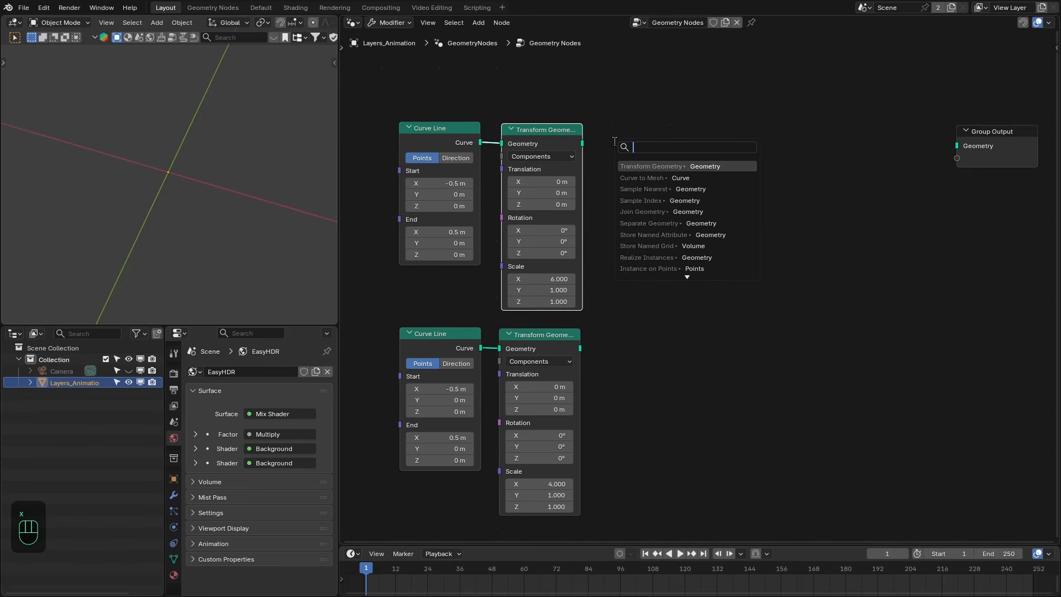
text(resample)
key(Return)
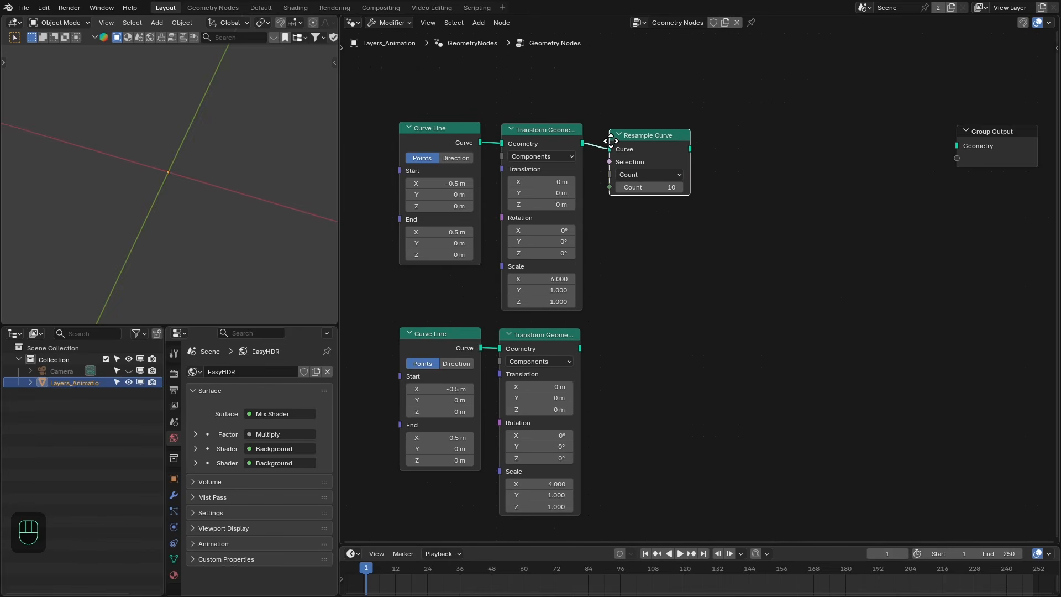
click(600, 136)
click(626, 171)
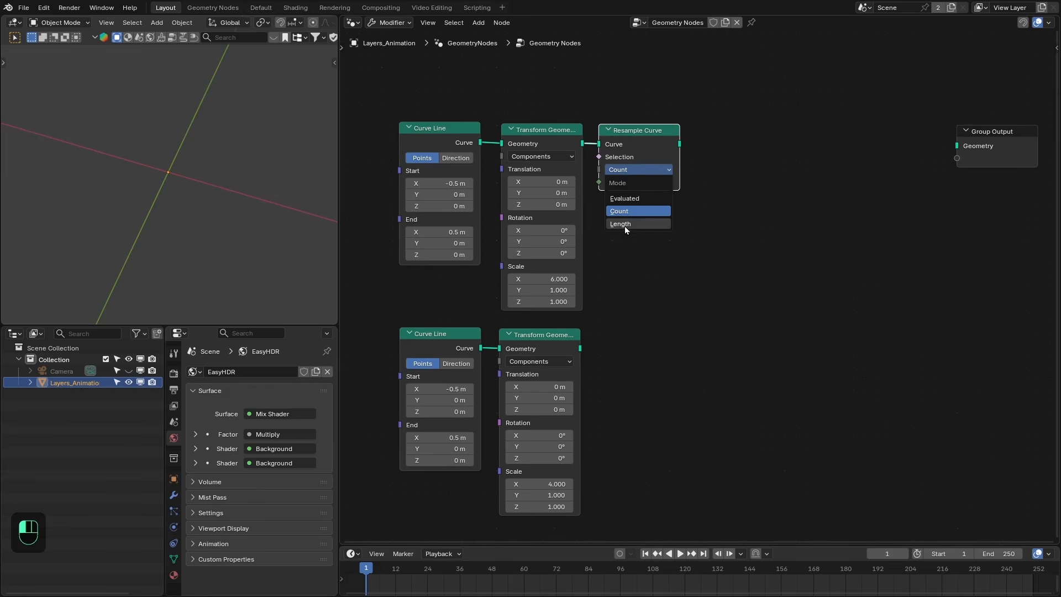
click(624, 227)
Step: Feed the Resample Curve node's Length input from a new Value node
drag(599, 182, 567, 91)
text(v)
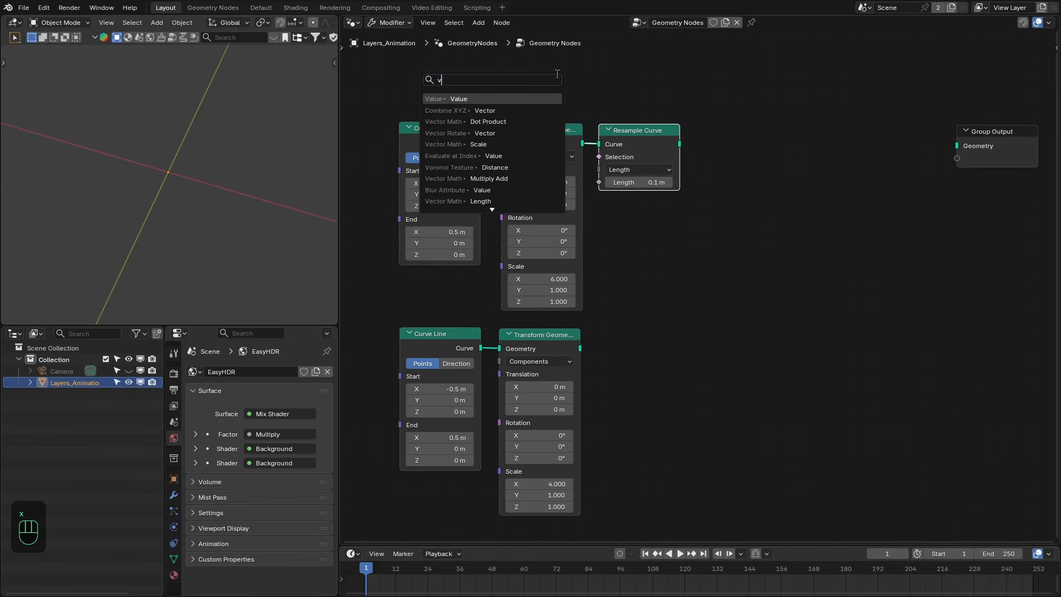
text(alue)
key(Return)
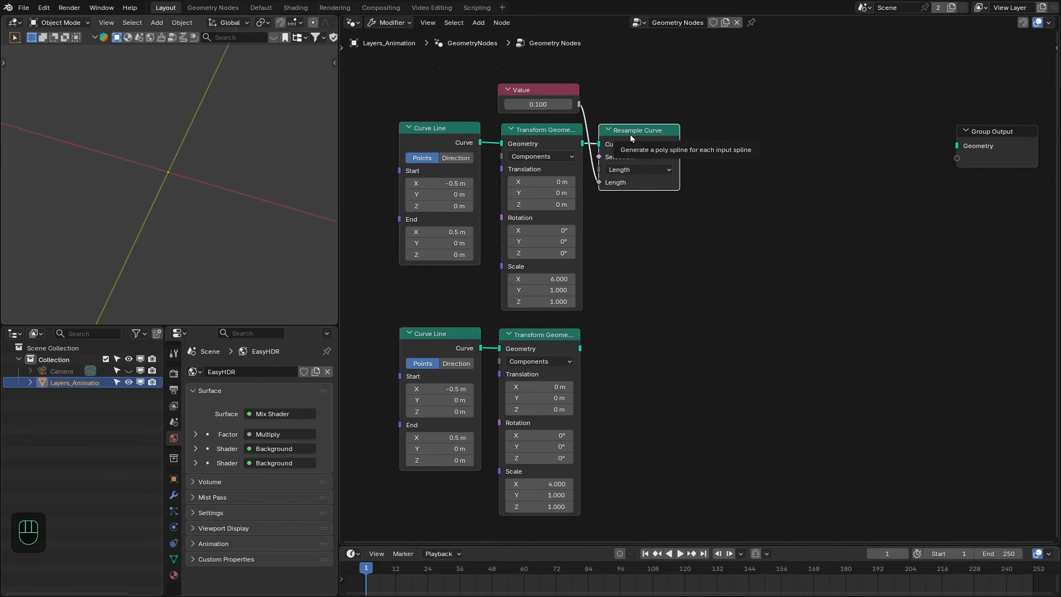
Step: Duplicate the Resample Curve node with its Value link and connect it to the lower Transform Geometry node
key(ctrl+shift+d)
click(633, 338)
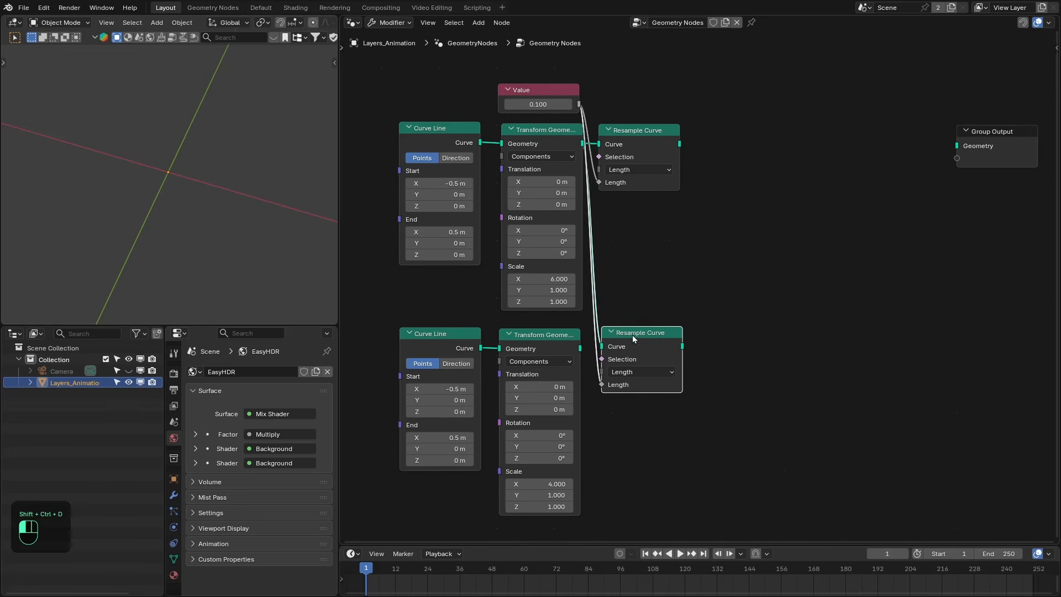
drag(580, 348, 600, 346)
drag(636, 335, 634, 341)
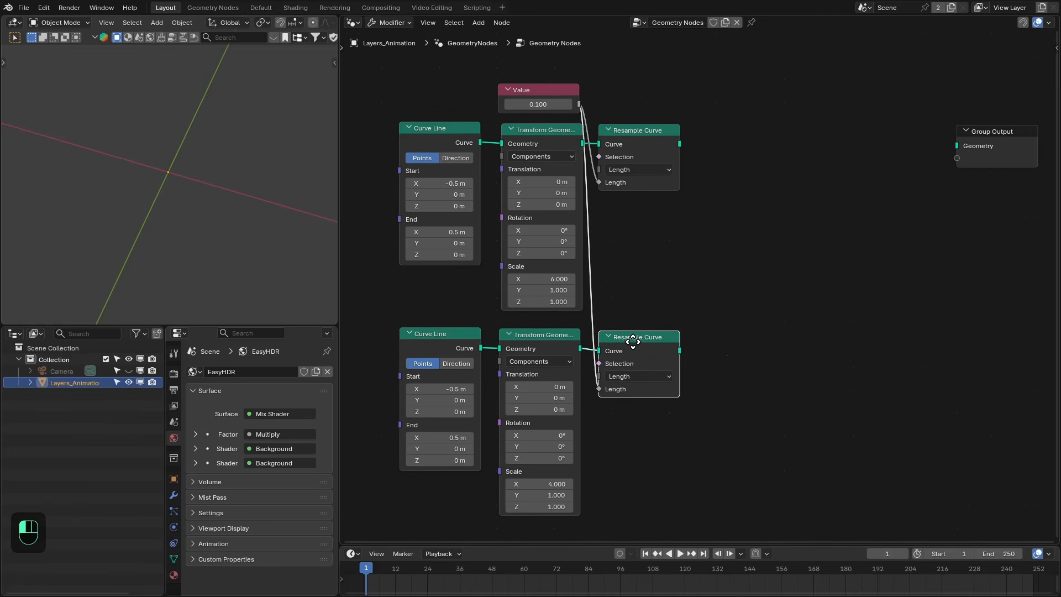
Step: Add a Curve to Mesh node, using the upper resampled line as its curve and the lower one as its profile curve
middle_drag(686, 157, 646, 160)
drag(641, 147, 681, 142)
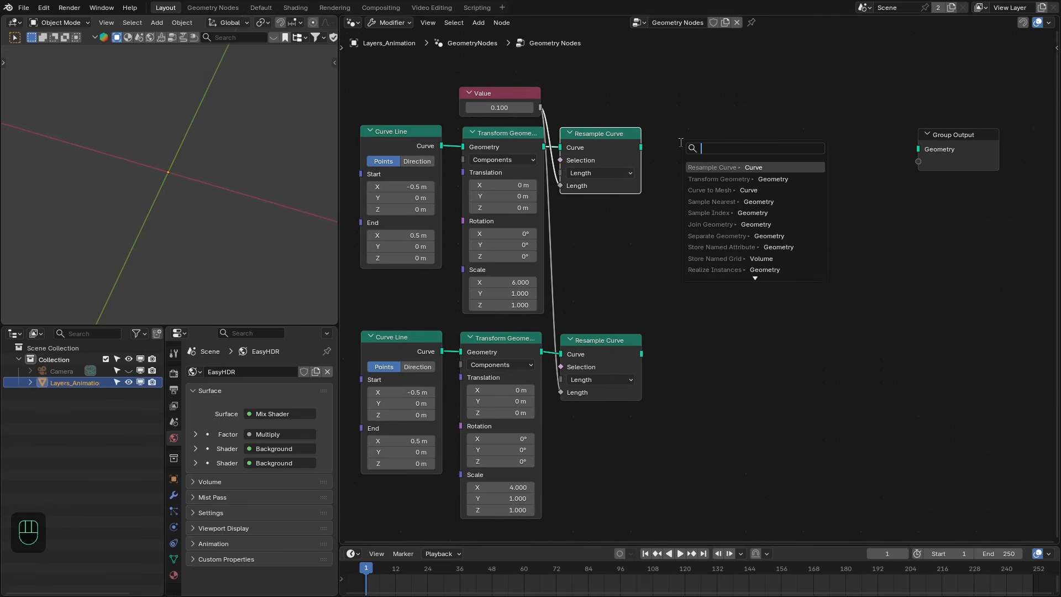
text(c ti)
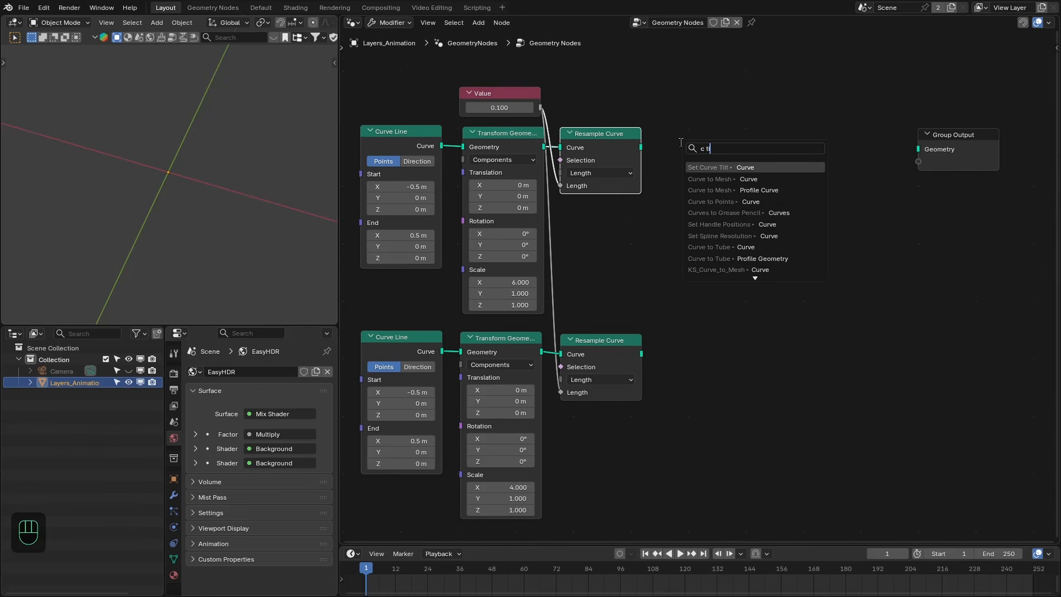
text( mes)
key(Return)
click(679, 143)
drag(641, 354, 677, 179)
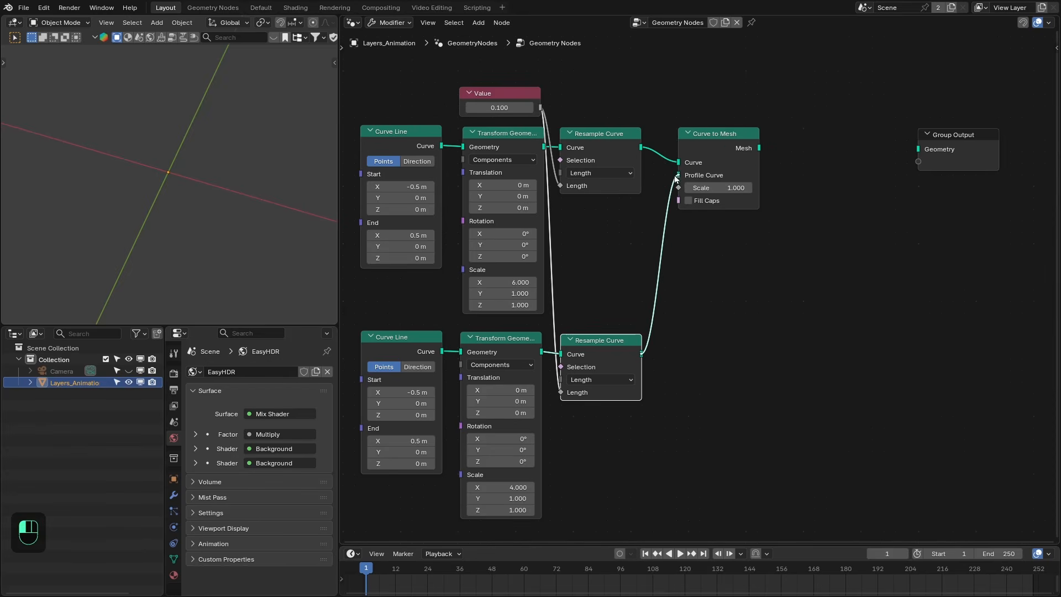
Step: Connect the Curve to Mesh output to the Group Output and remove the temporary Viewer node
ctrl+shift+click(726, 150)
alt+shift+click(725, 151)
click(801, 89)
key(x)
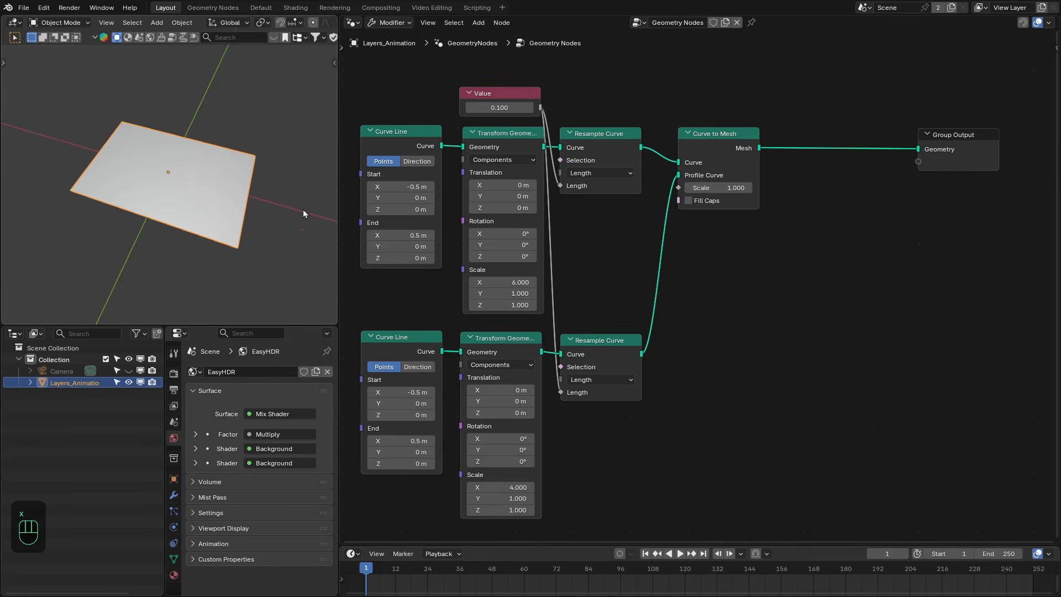
Step: Switch the 3D viewport to wireframe shading and set the overlay's geometry wireframe amount to 1.000
key(z)
scroll(283, 26, down, 3)
scroll(267, 23, down, 3)
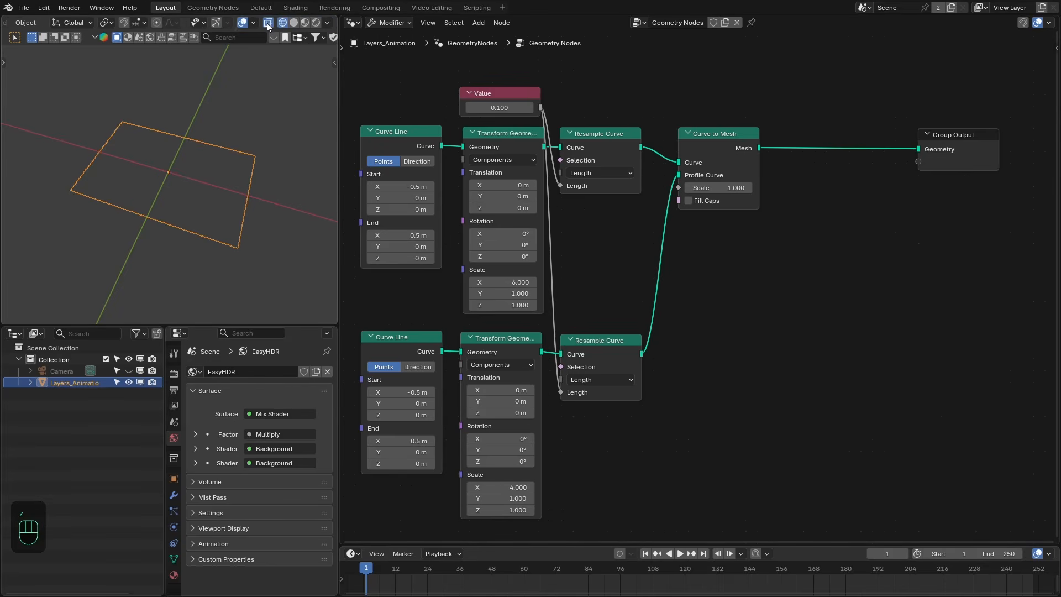
click(254, 23)
drag(212, 217, 248, 217)
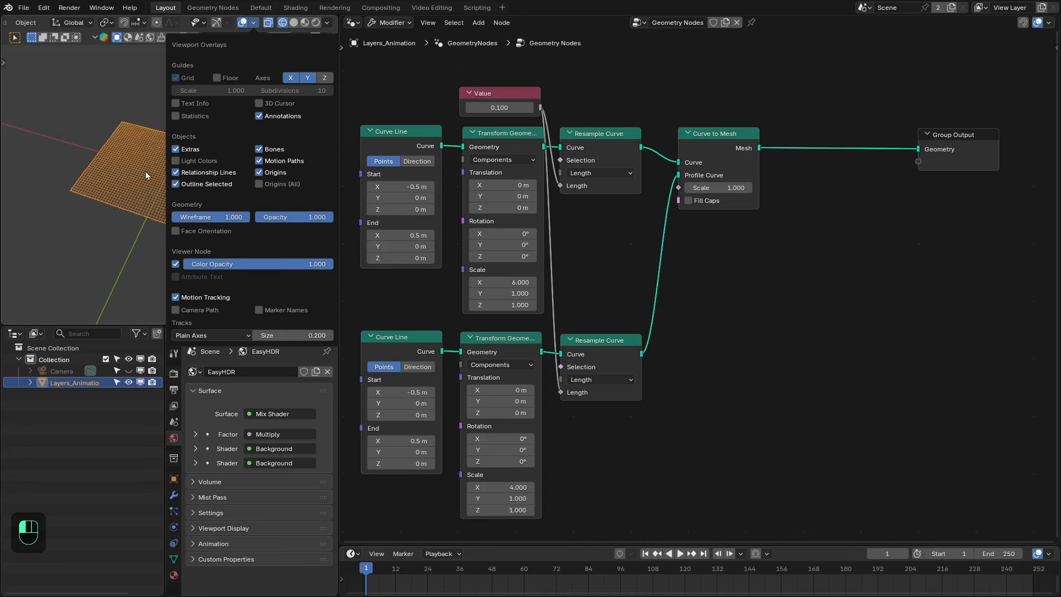
Step: View the grid from the top and set the Value node controlling the resample length to 0.150
scroll(193, 201, up, 5)
key(KP_7)
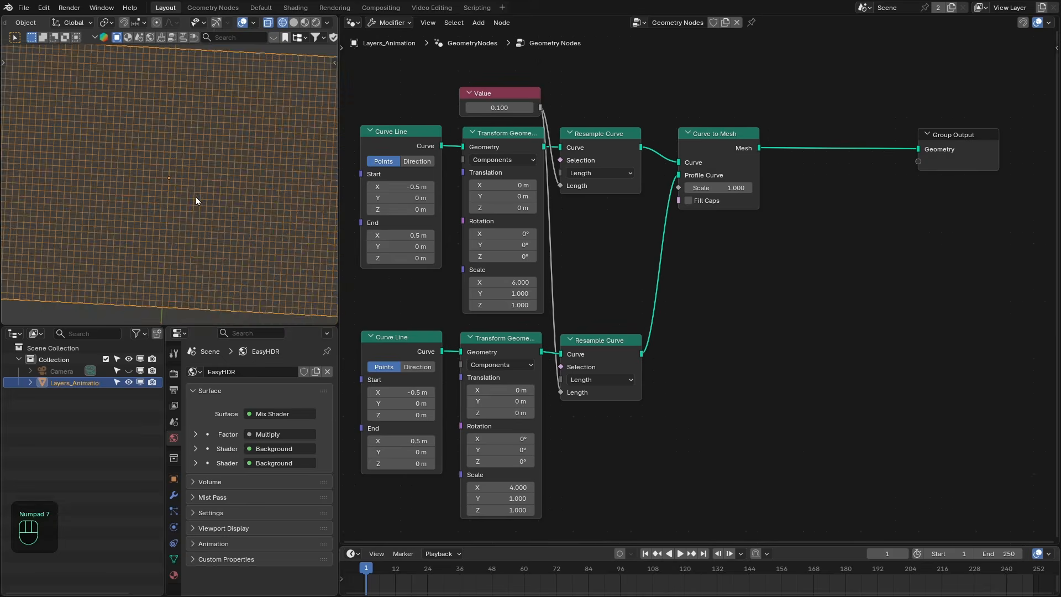
shift+middle_drag(195, 197, 315, 185)
mouse_move(496, 107)
shift+mouse_down()
mouse_move(516, 107)
mouse_move(487, 107)
mouse_move(542, 107)
mouse_move(503, 107)
shift+mouse_up()
Step: Try different X scales on both Transform Geometry nodes to stretch the grid, and undo the changes
mouse_move(502, 282)
mouse_down()
mouse_move(550, 283)
mouse_move(506, 278)
mouse_up()
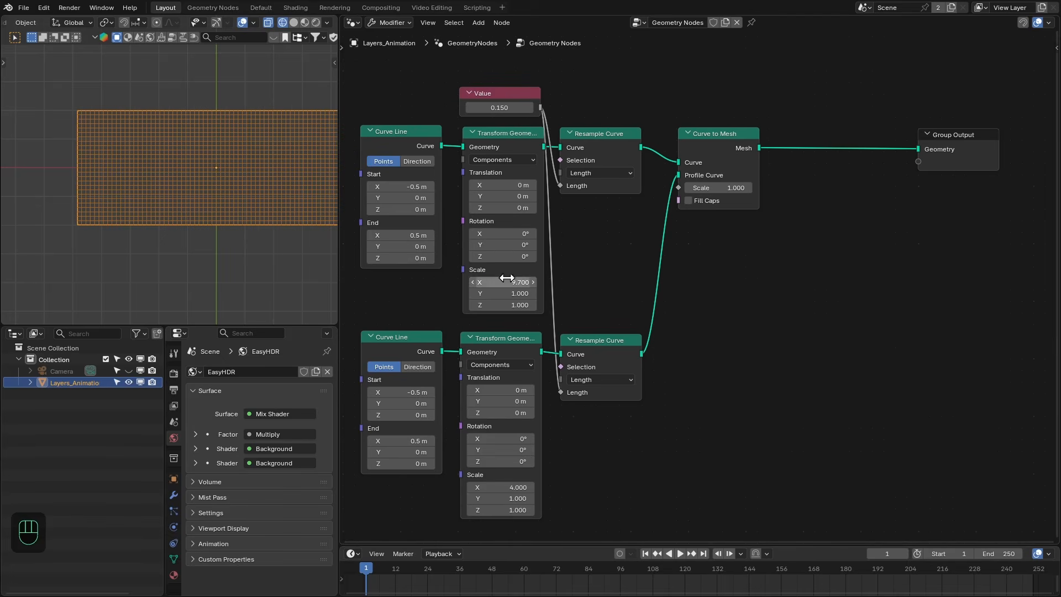
key(Return)
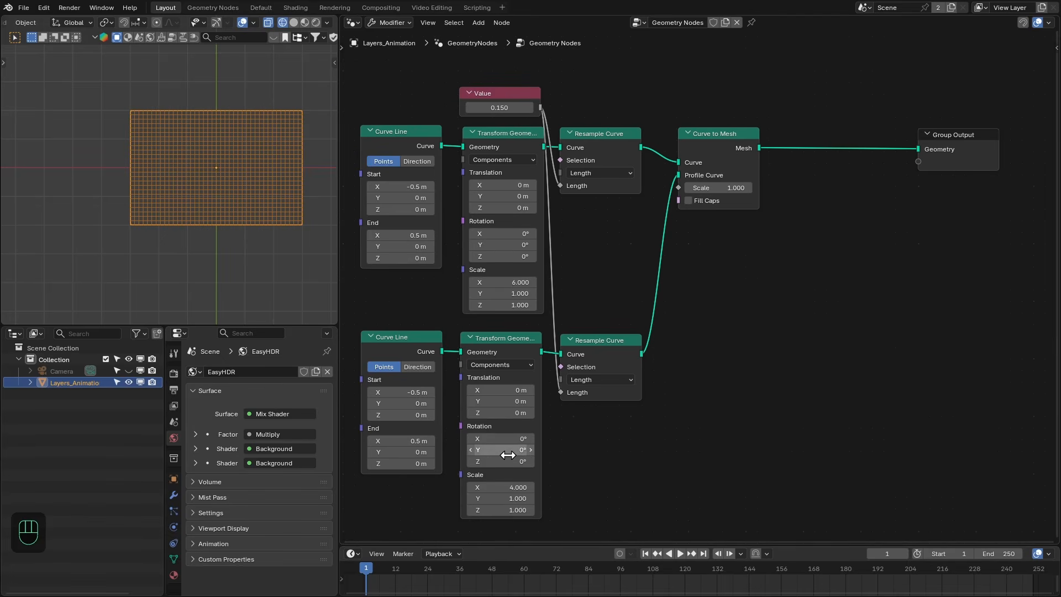
drag(500, 487, 531, 487)
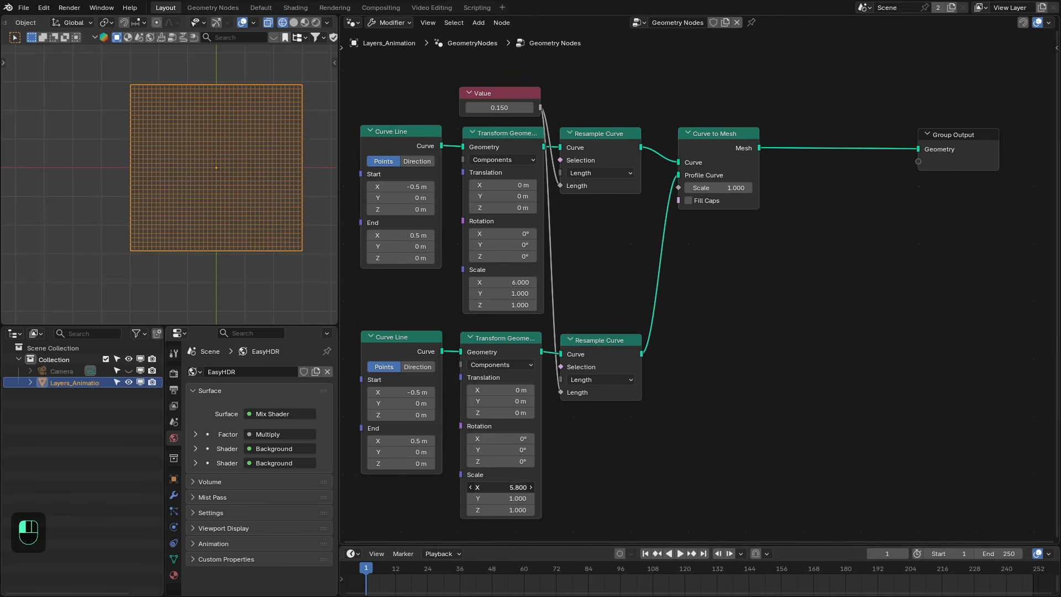
key(Return)
key(ctrl+z)
key(ctrl+z)
key(ctrl+z)
key(ctrl+z)
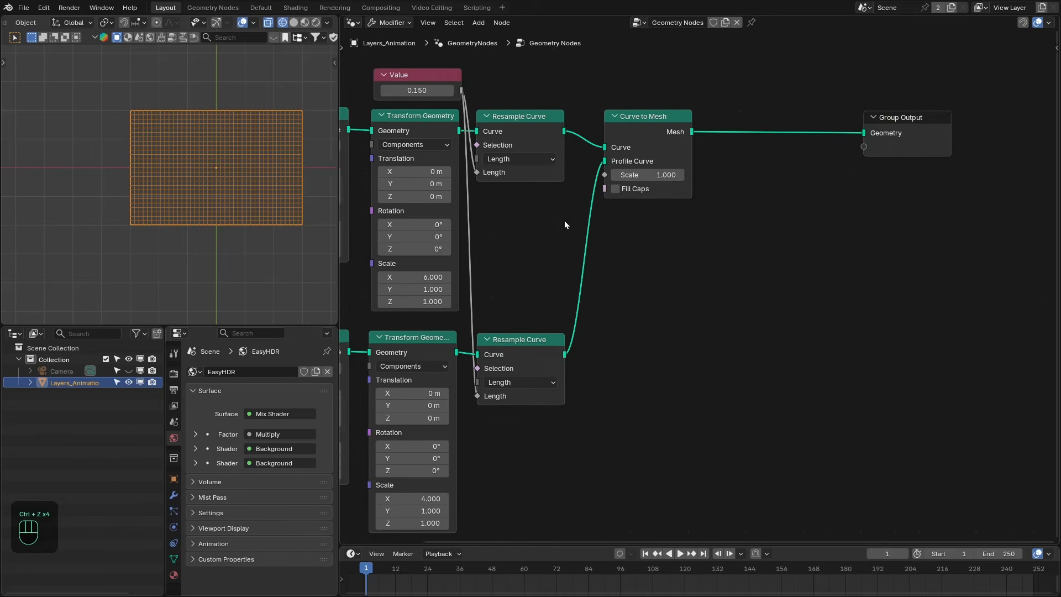
Step: Switch the 3D viewport back to solid shading
key(z)
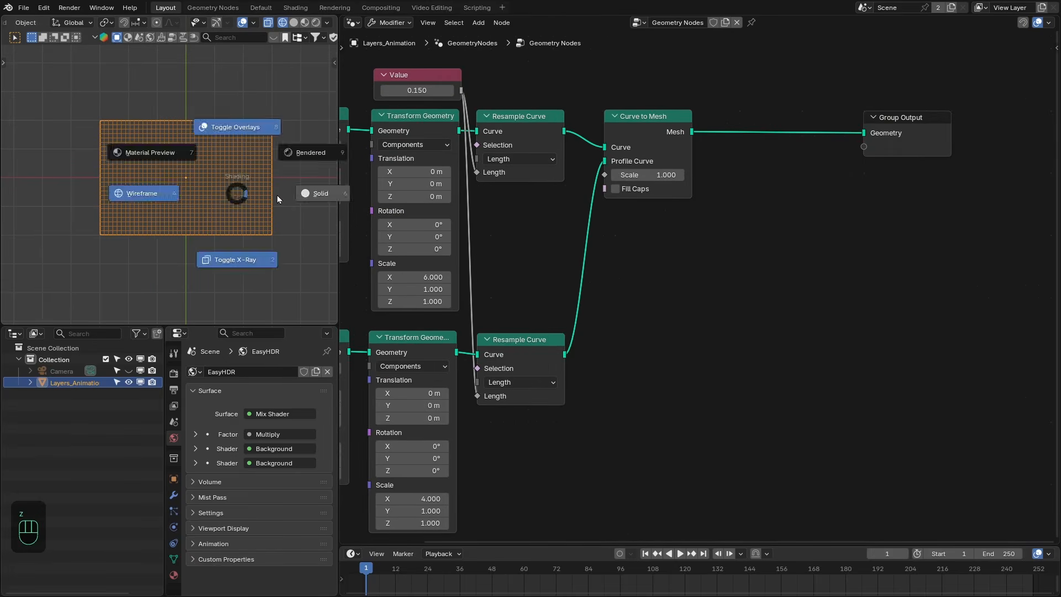
click(277, 195)
ctrl+middle_drag(251, 187, 252, 179)
Step: Make room before the Curve to Mesh node and insert a Capture Attribute node after the upper Resample Curve
drag(646, 125, 749, 127)
key(shift+a)
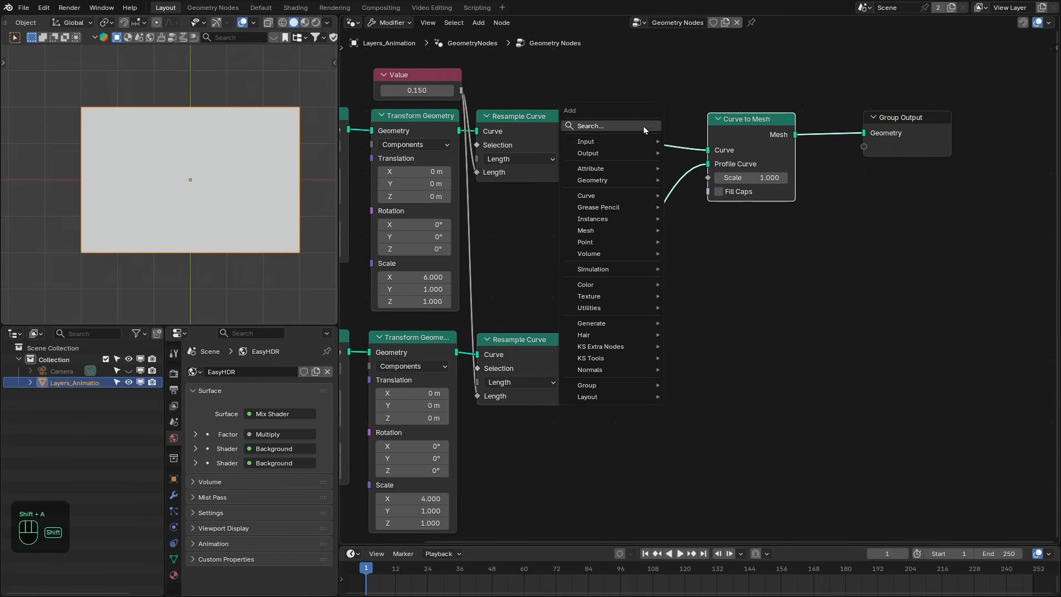
mouse_move(607, 169)
click(708, 206)
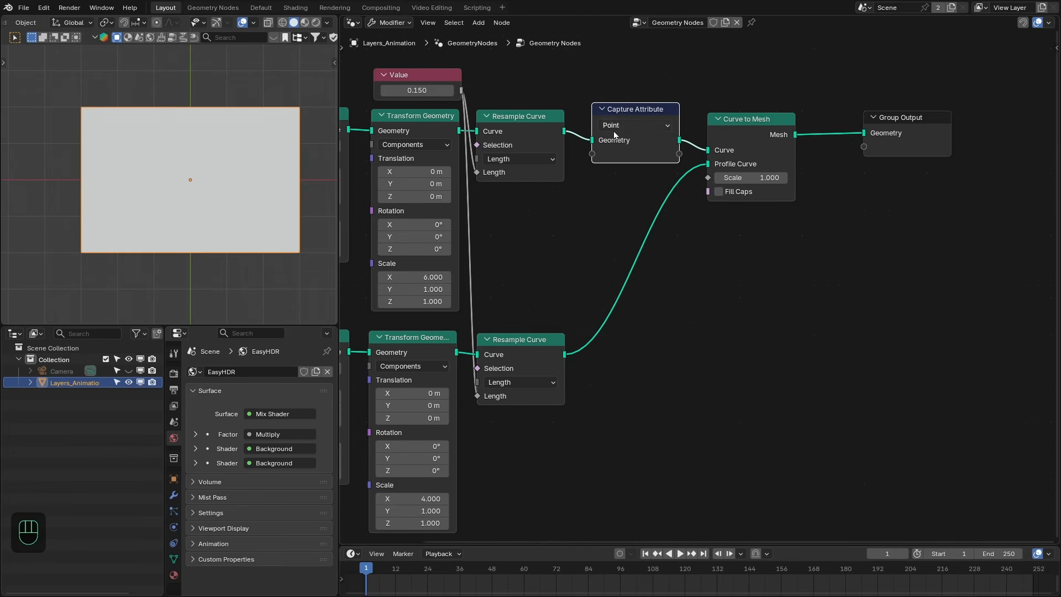
Step: Duplicate the Capture Attribute node onto the link between the lower Resample Curve and the Profile Curve input
key(ctrl+z)
key(ctrl+z)
key(shift+d)
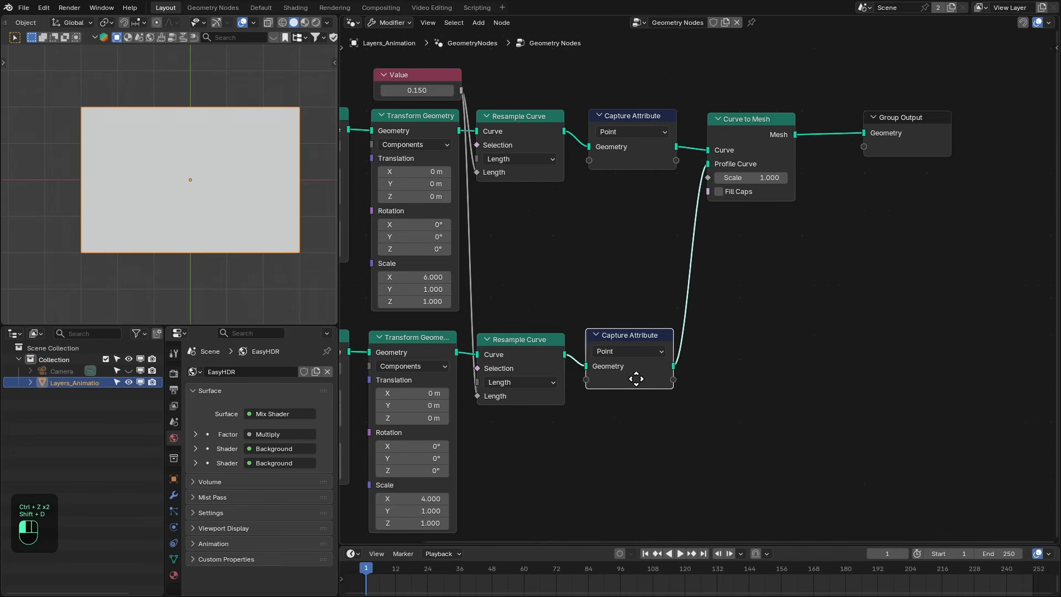
Step: Add a Spline Parameter node and connect its Factor output to the upper Capture Attribute node
key(shift+a)
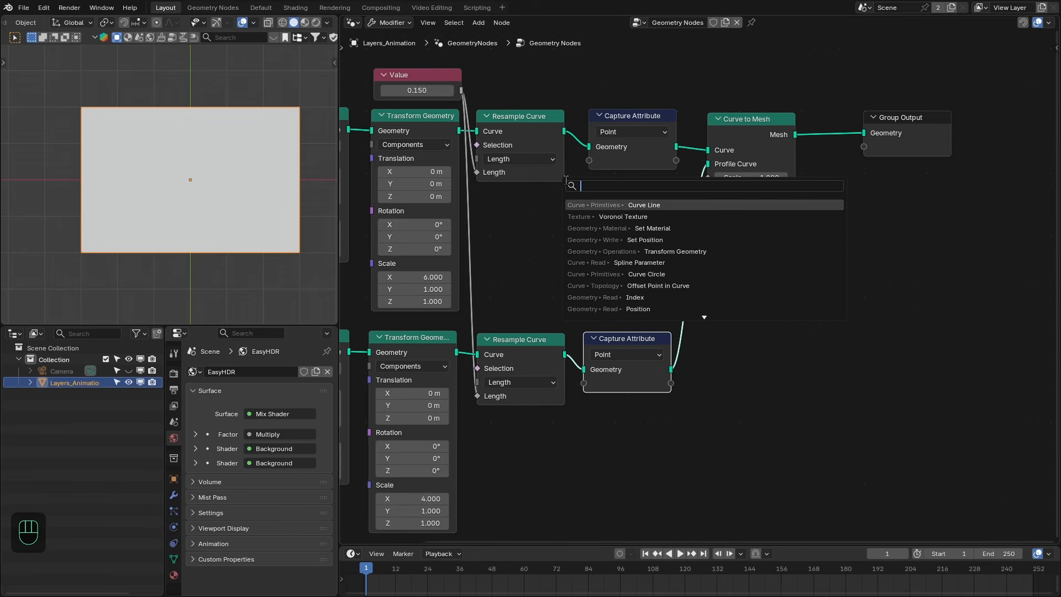
text(spline)
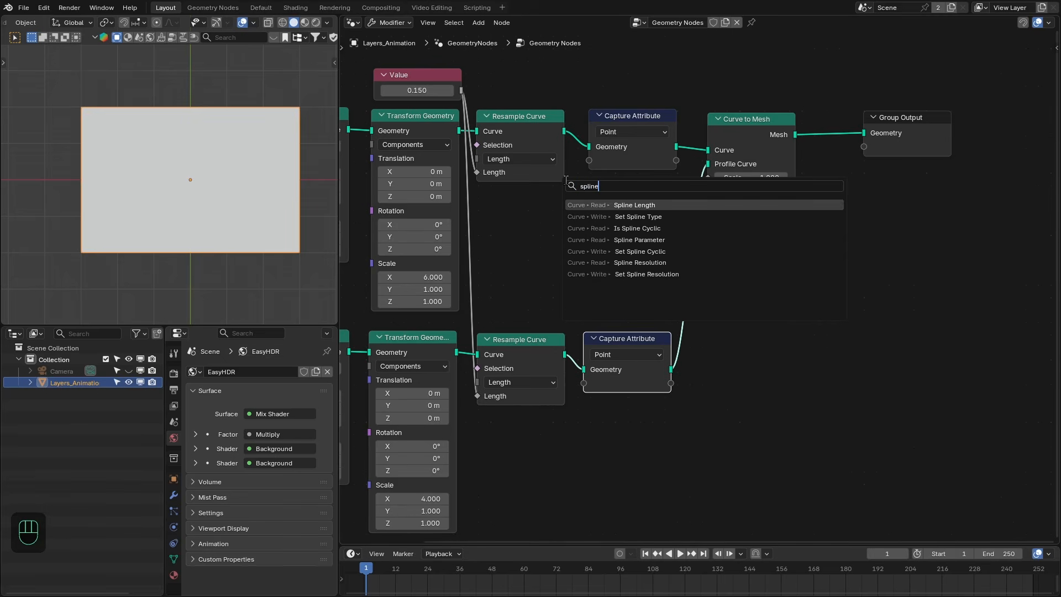
key(Down)
key(Down)
key(Down)
key(Return)
drag(592, 165, 591, 162)
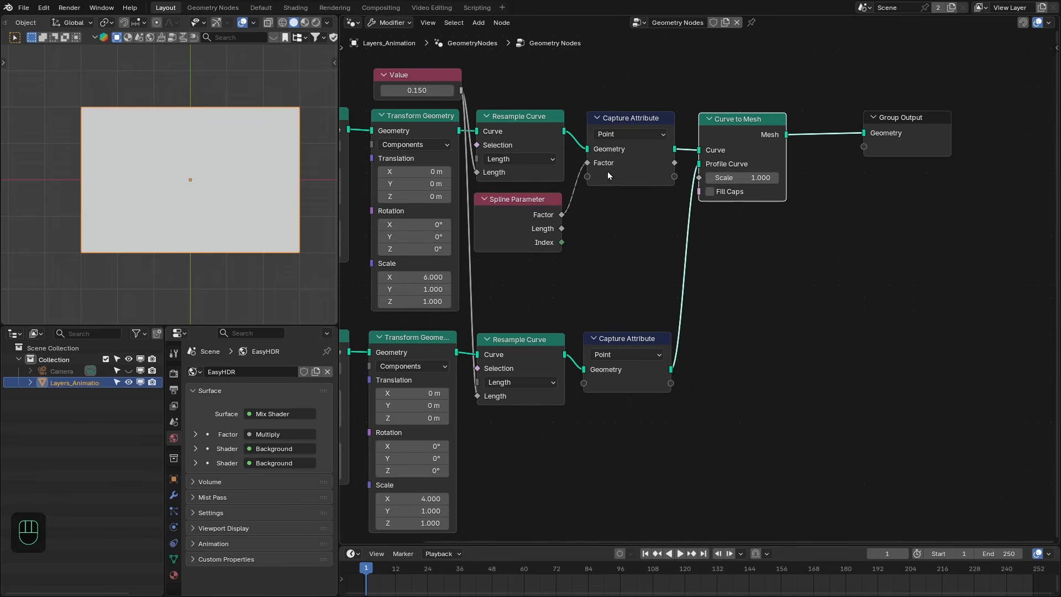
Step: Preview the Spline Parameter factor with a temporary Viewer, and connect Factor to the lower Capture Attribute node
click(536, 226)
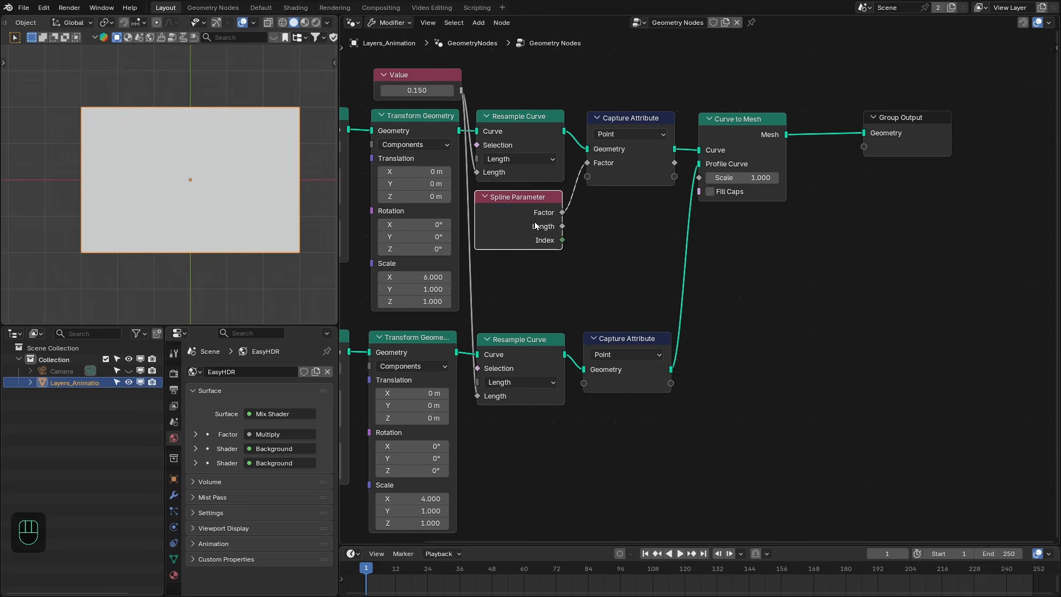
ctrl+shift+click(544, 221)
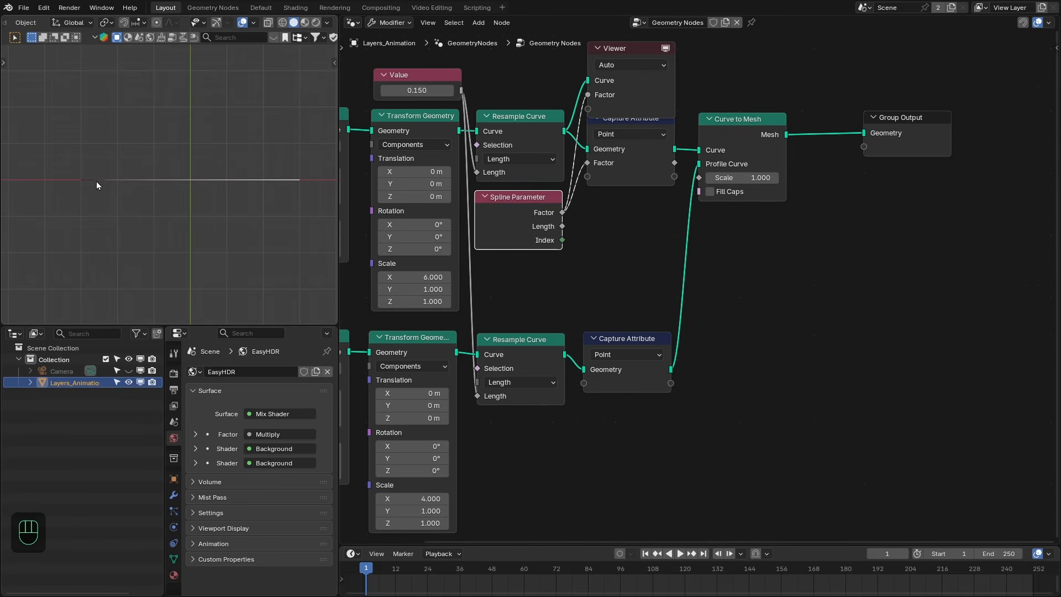
key(x)
drag(562, 212, 587, 387)
drag(613, 379, 610, 378)
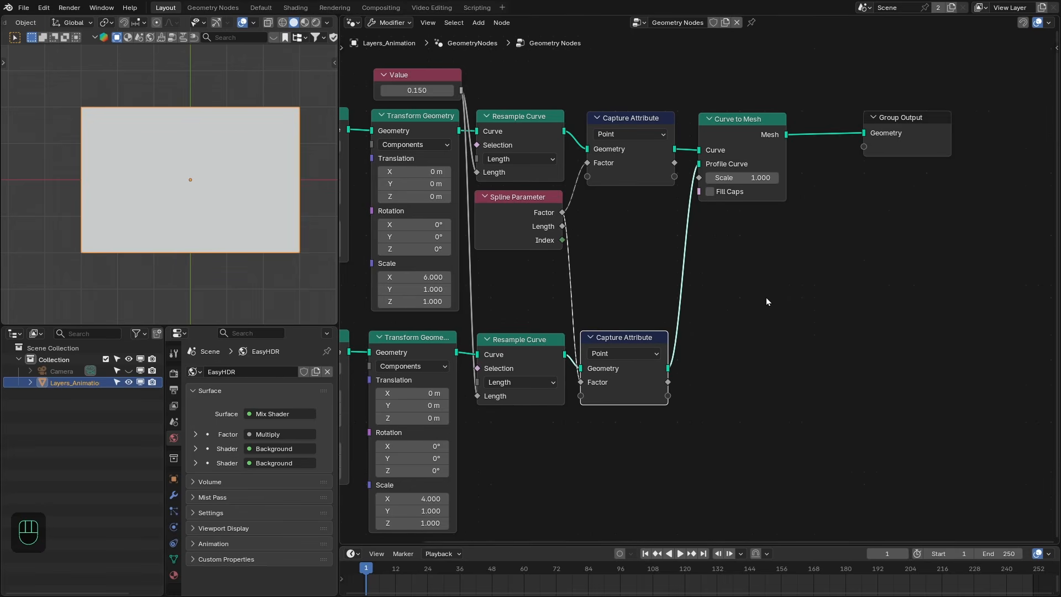
Step: Add a Combine XYZ node with the upper captured Factor feeding X and the lower captured Factor feeding Y
middle_drag(765, 298, 685, 297)
drag(595, 162, 669, 268)
text(comb)
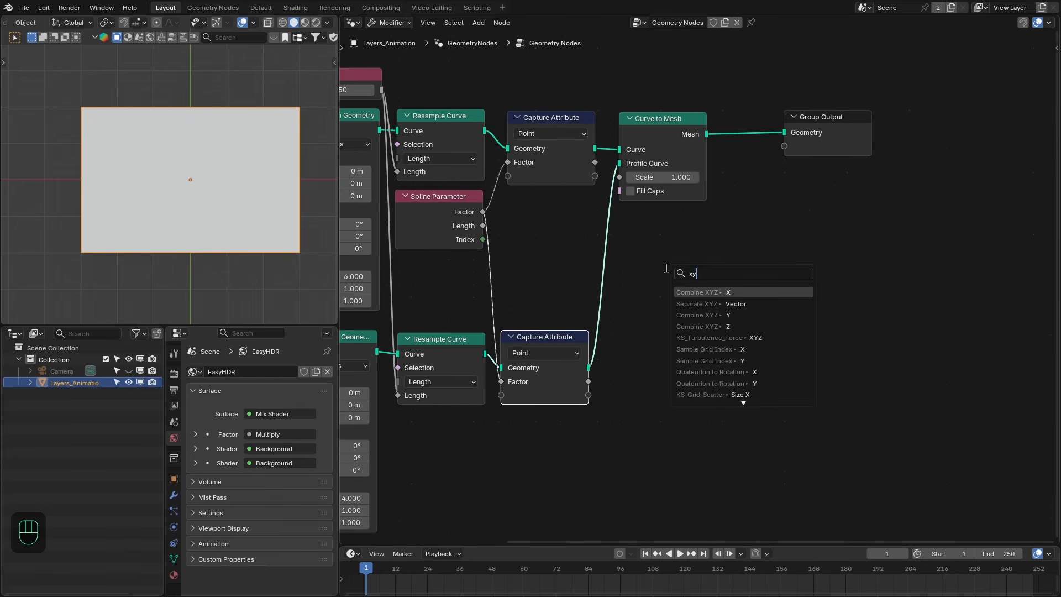
key(Return)
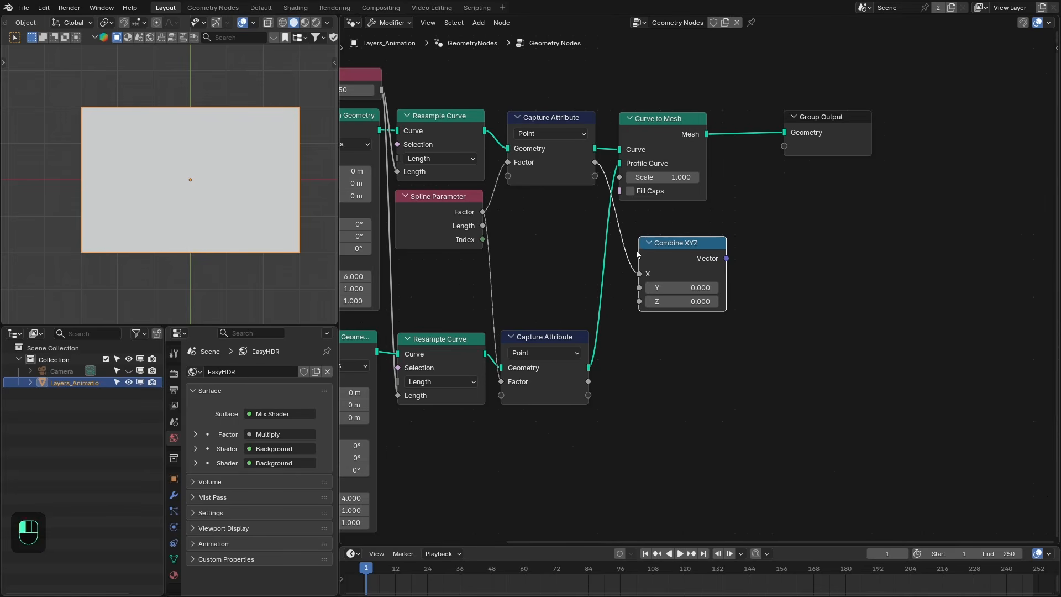
click(608, 306)
drag(595, 162, 617, 182)
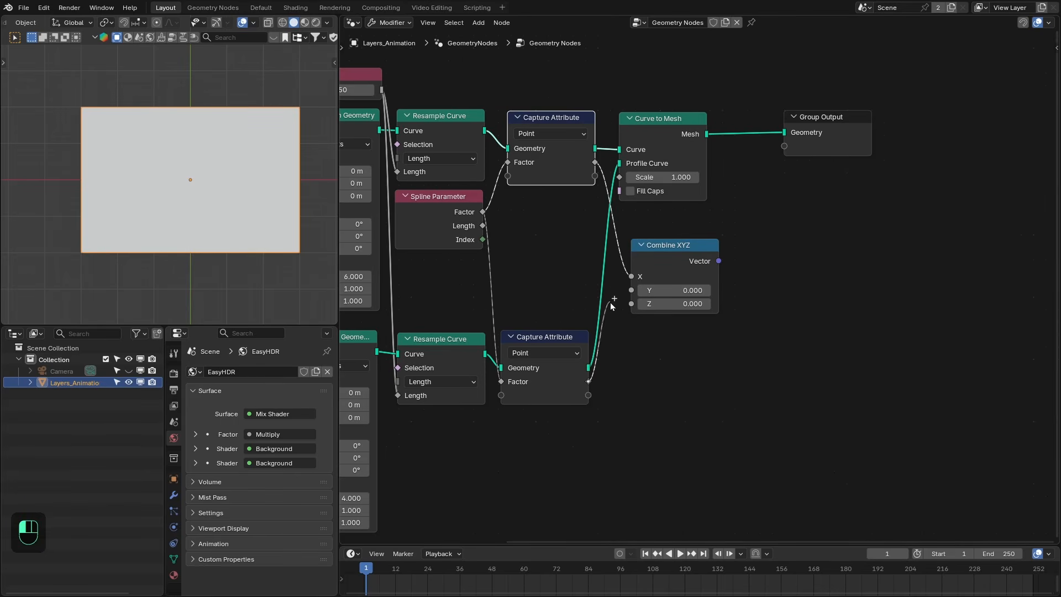
drag(613, 306, 632, 293)
Step: Preview the Combine XYZ vector on the mesh with a temporary Viewer, and move Group Output farther away to make room
ctrl+shift+click(643, 271)
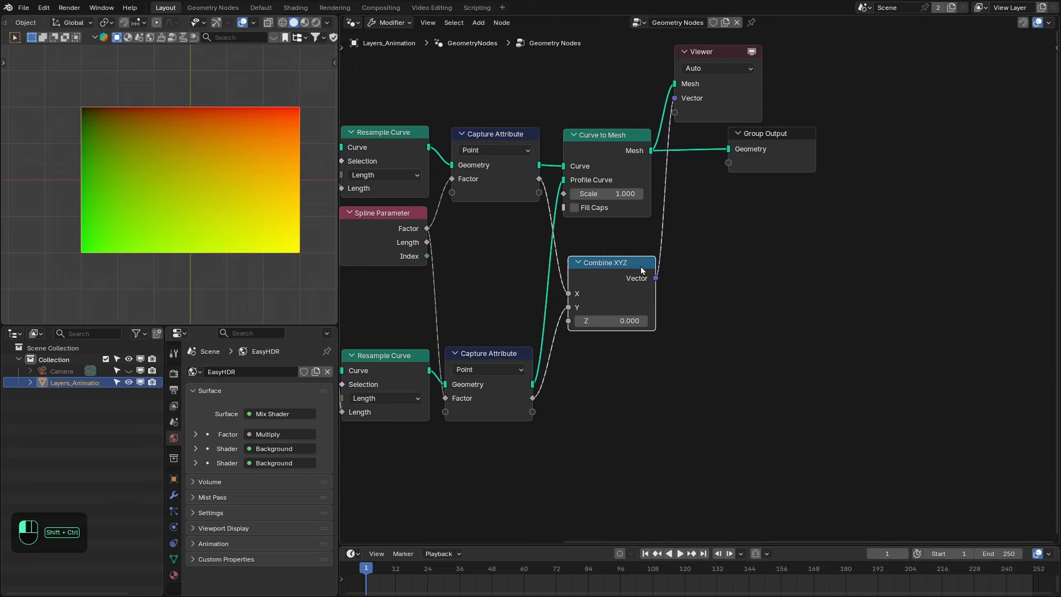
drag(764, 151, 870, 151)
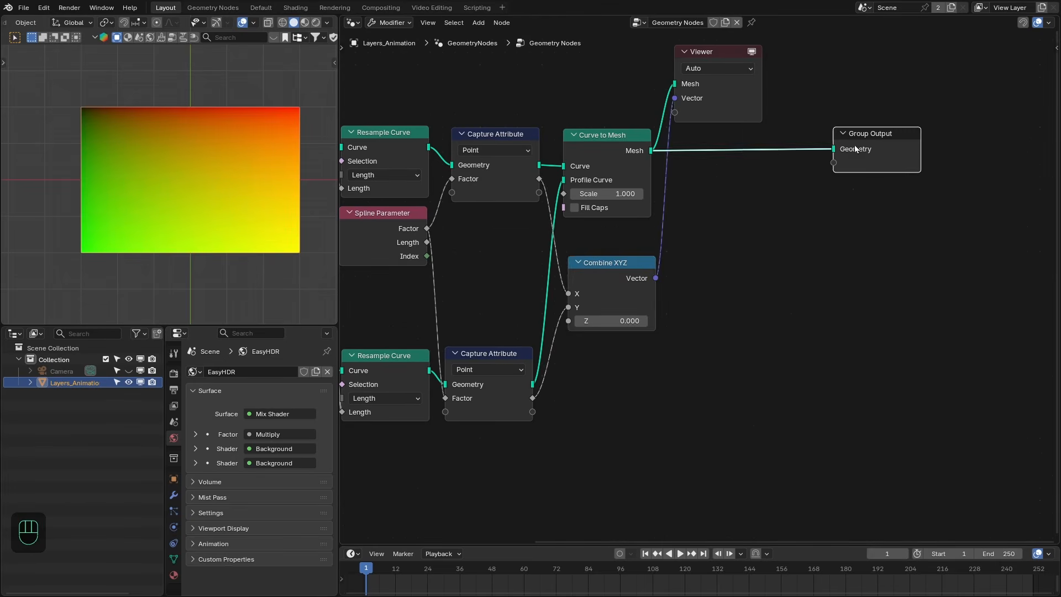
key(x)
drag(625, 282, 620, 272)
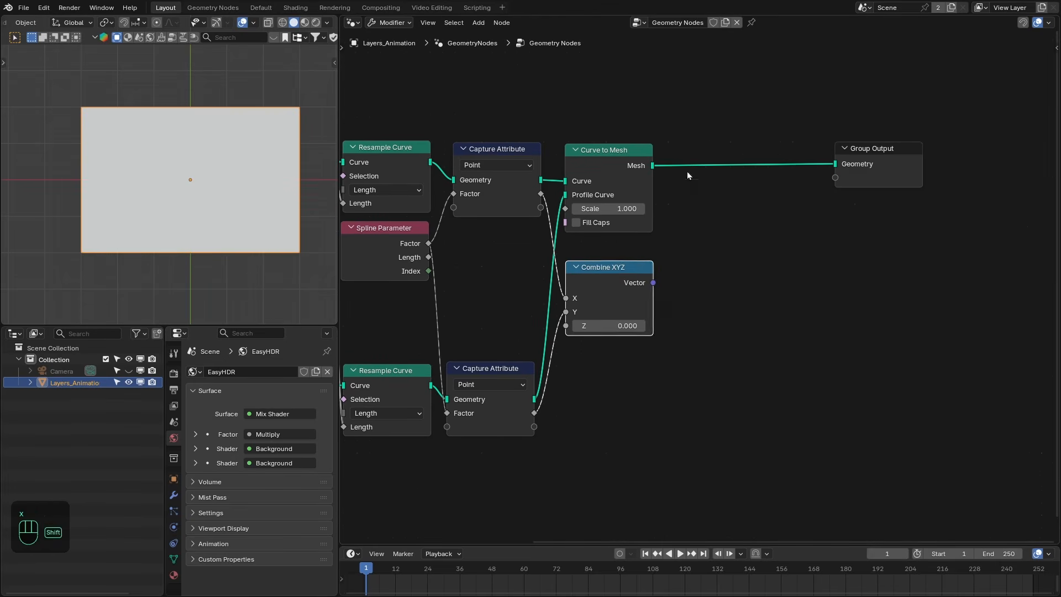
Step: Insert a Store Named Attribute node between Curve to Mesh and Group Output
key(shift+a)
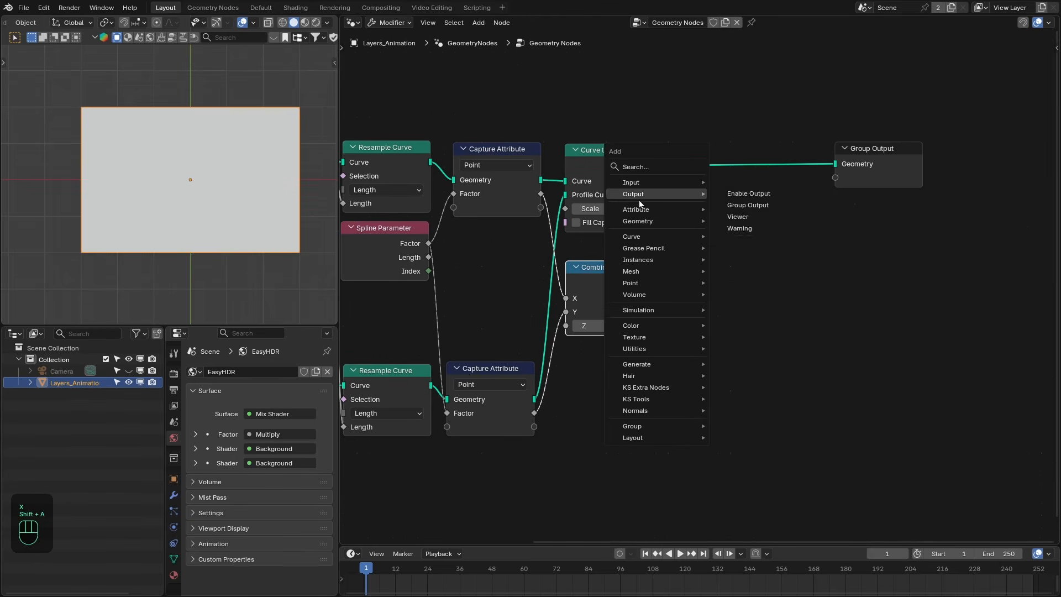
mouse_move(640, 209)
click(754, 269)
click(649, 147)
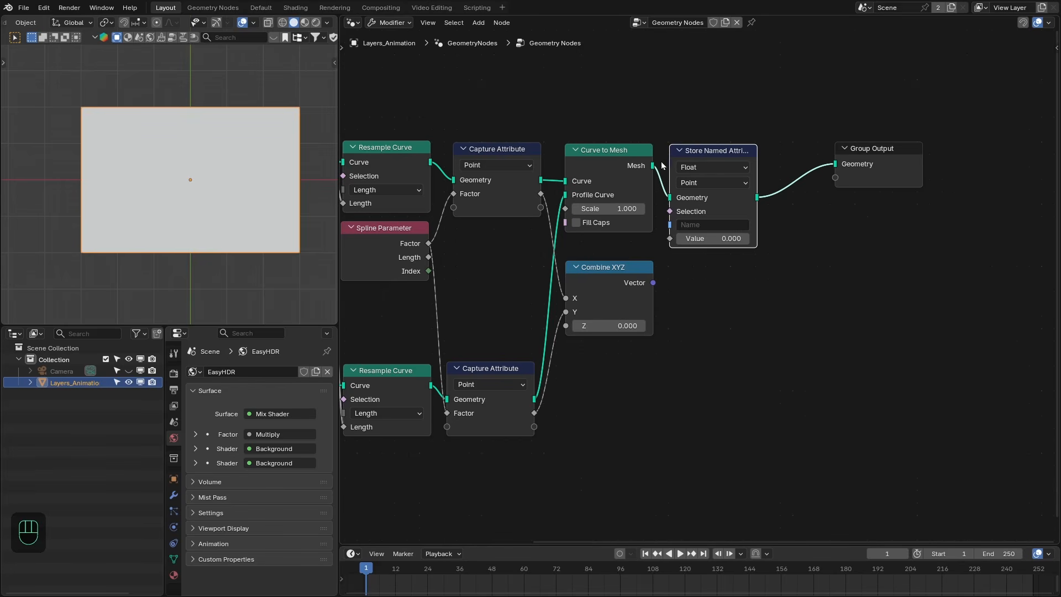
Step: Store the Combine XYZ vector as a 2D Vector attribute named UVMap on the Face Corner domain
click(700, 167)
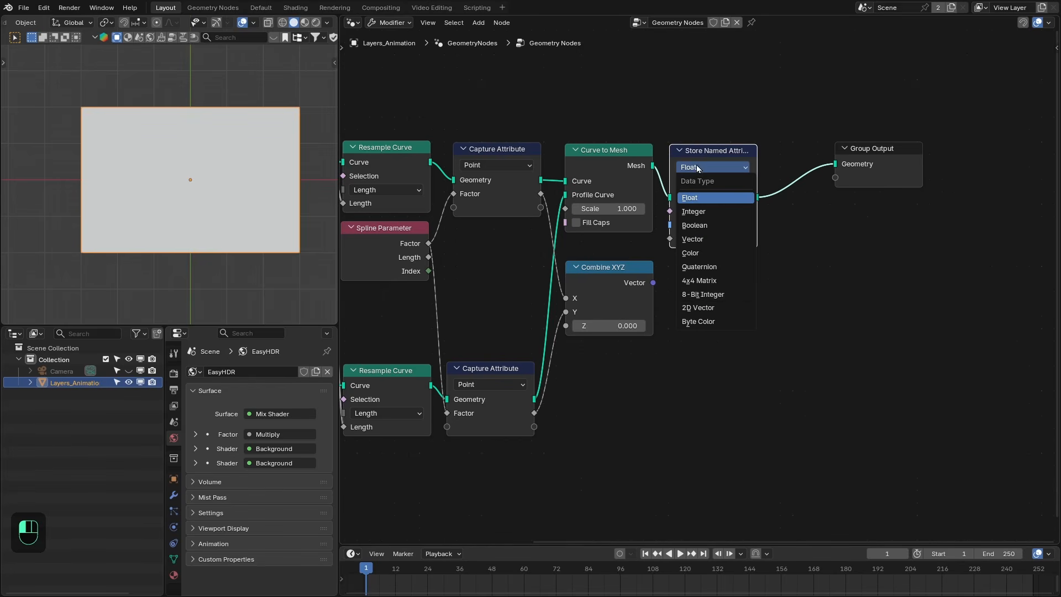
click(694, 307)
drag(624, 284, 621, 275)
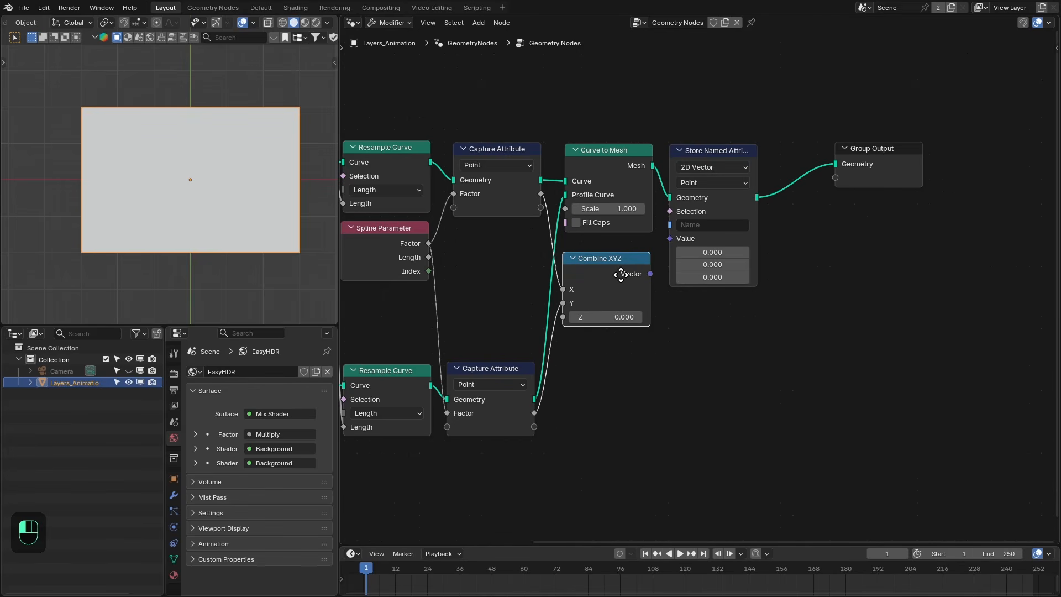
click(700, 182)
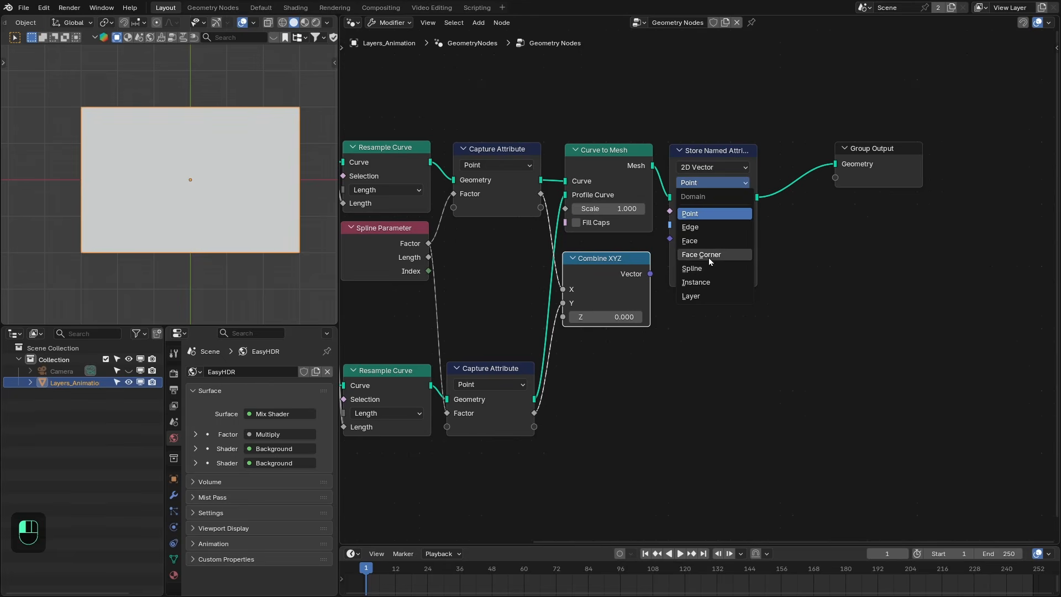
click(701, 255)
click(686, 224)
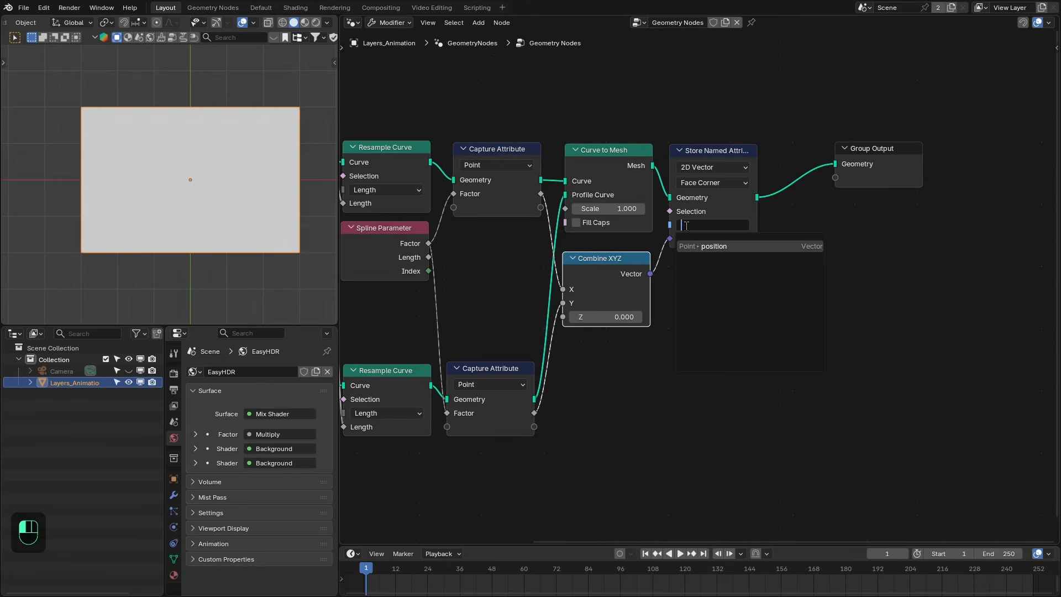
text(UVMap)
key(Return)
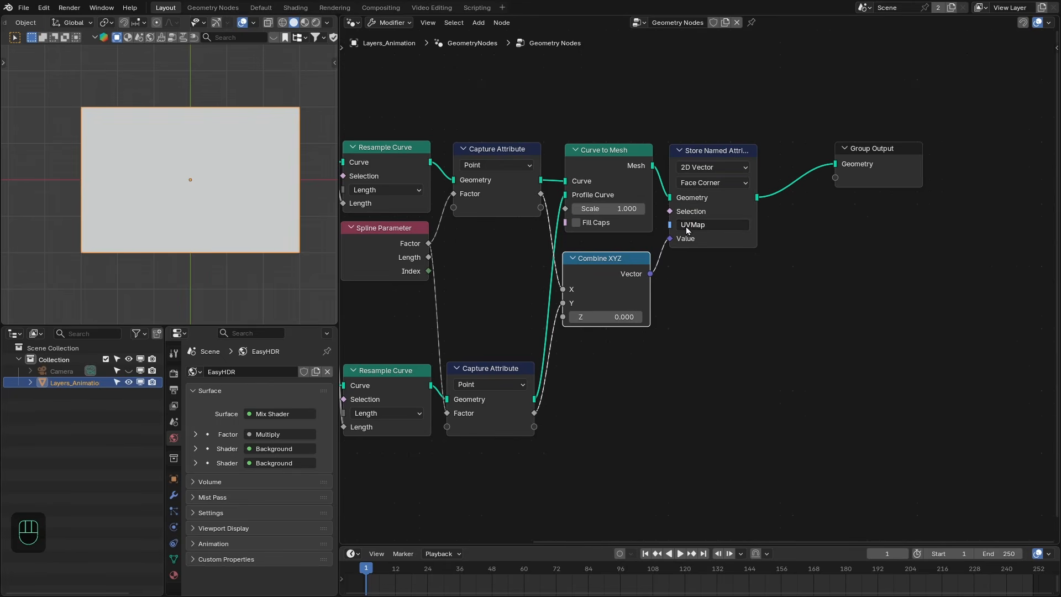
drag(611, 254, 611, 247)
Step: Enclose all nodes except Group Output in a frame labelled Grid
key(ctrl+space)
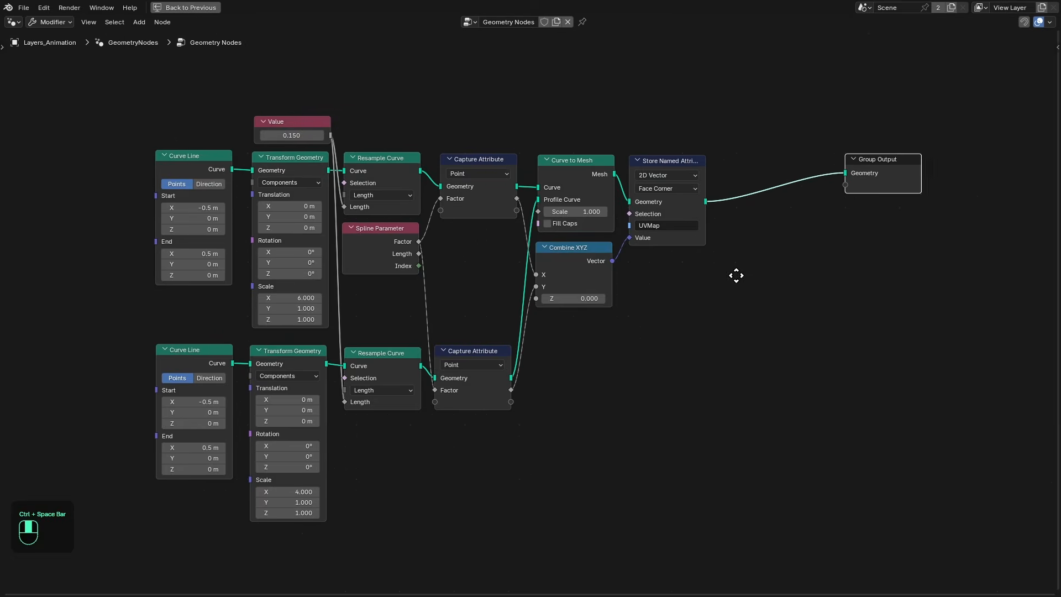
drag(109, 81, 722, 448)
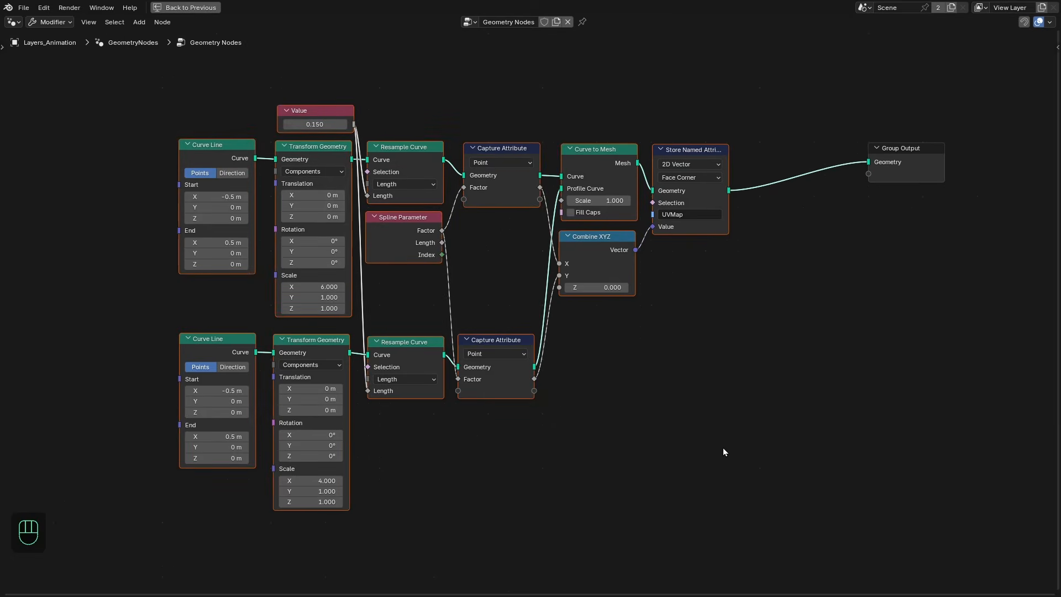
text(f)
text(G)
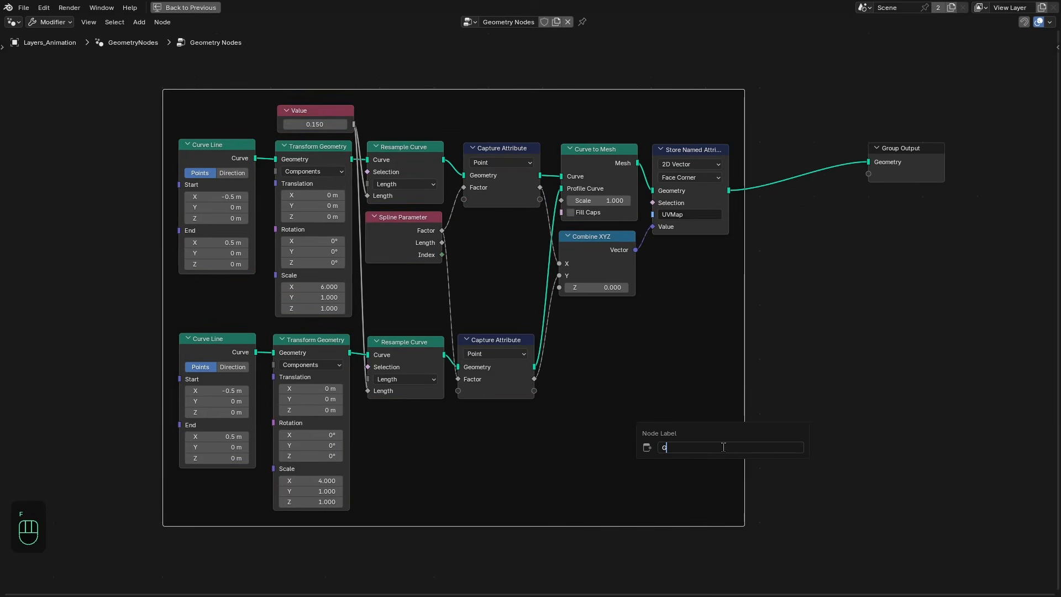
text(rid)
key(Return)
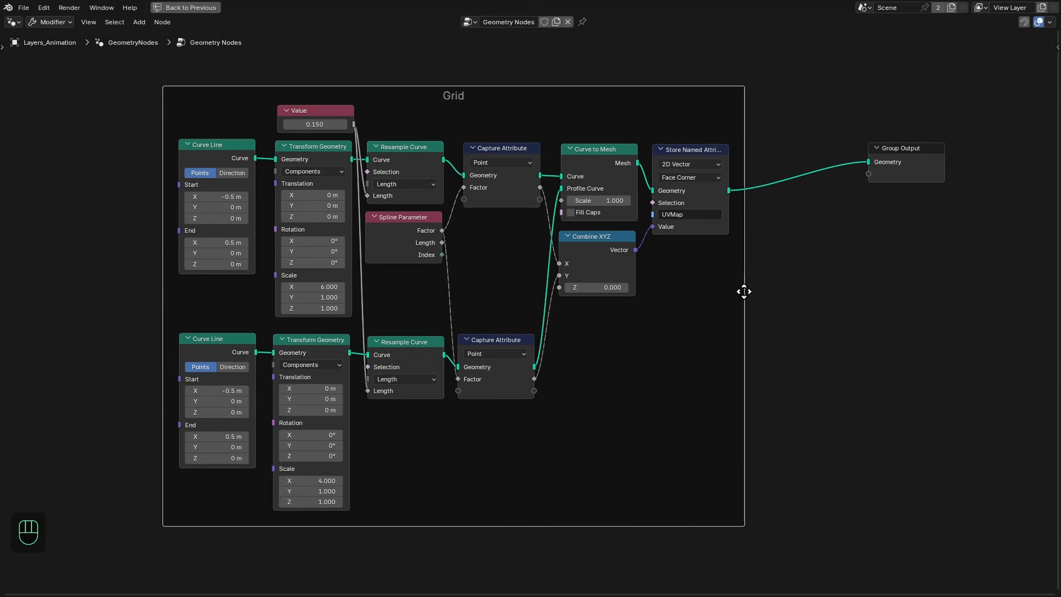
Step: Move Group Output farther from the Grid frame and place a new Curve Line node in the gap
middle_drag(744, 291, 609, 290)
drag(774, 160, 986, 187)
key(ctrl+space)
key(shift+a)
text(c line)
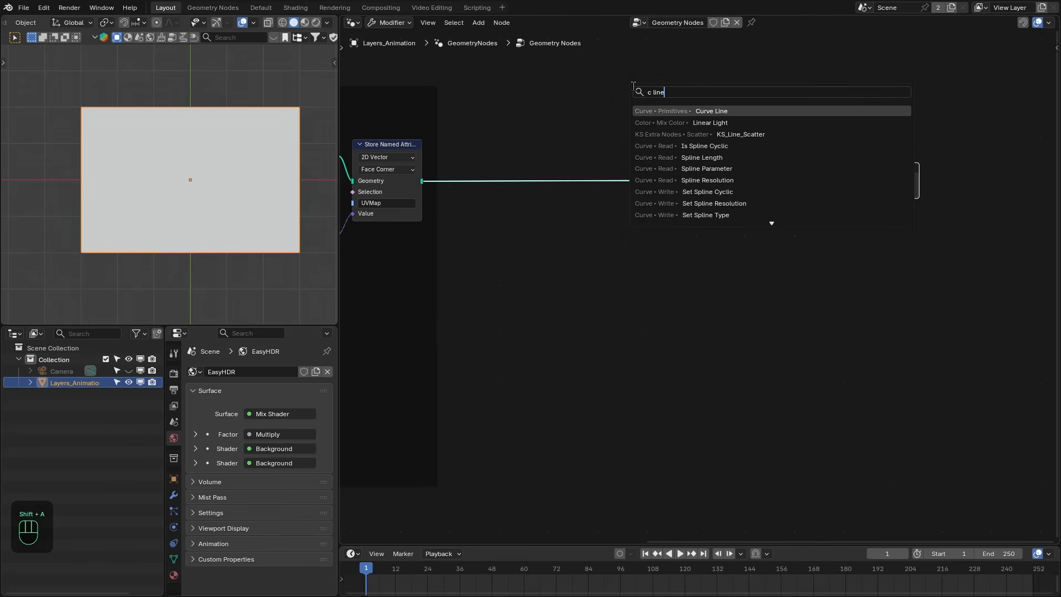
key(Return)
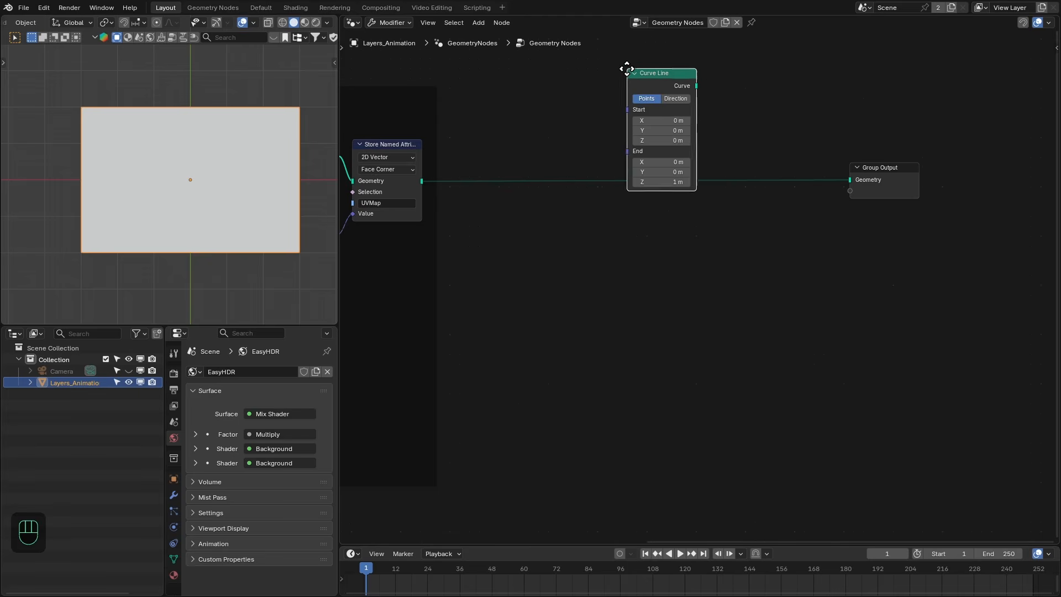
click(615, 96)
Step: Resample the new Curve Line with a Count of 7 and feed it into the Points of an Instance on Points node
drag(622, 137, 654, 135)
text(resa)
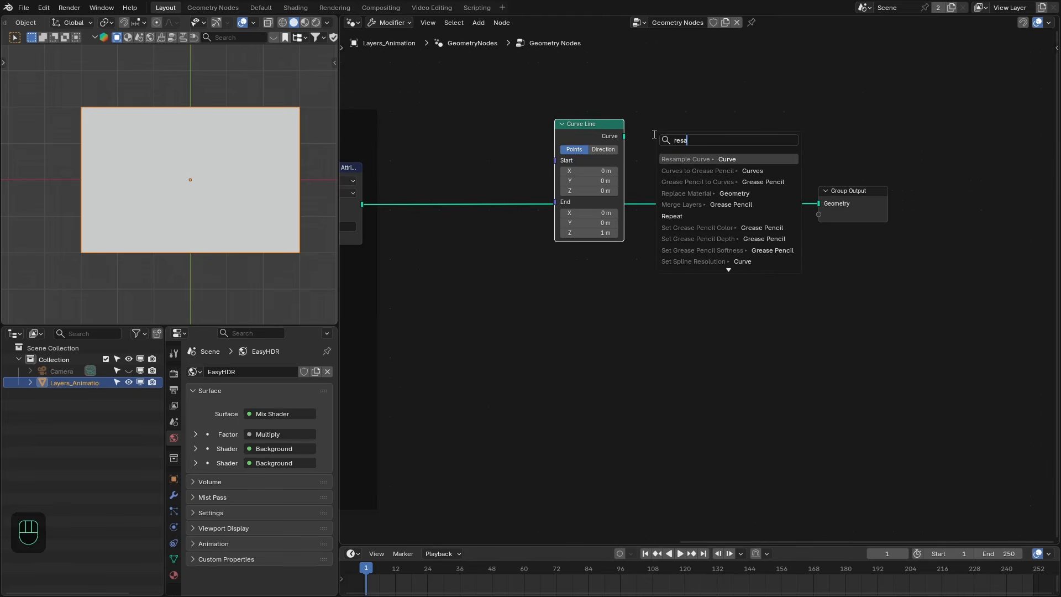
click(685, 159)
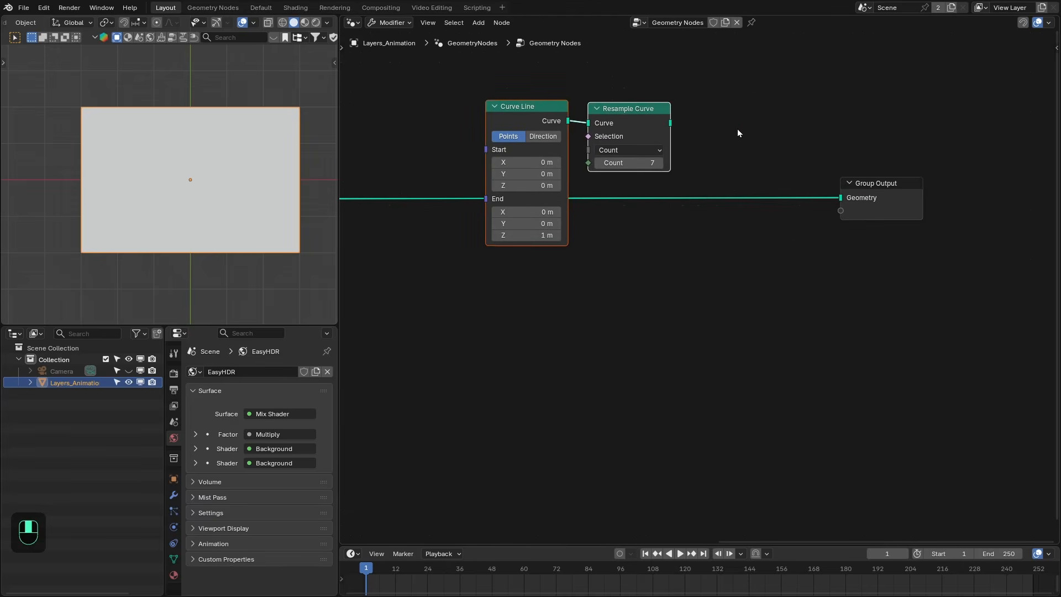
drag(692, 132, 692, 133)
text(insta)
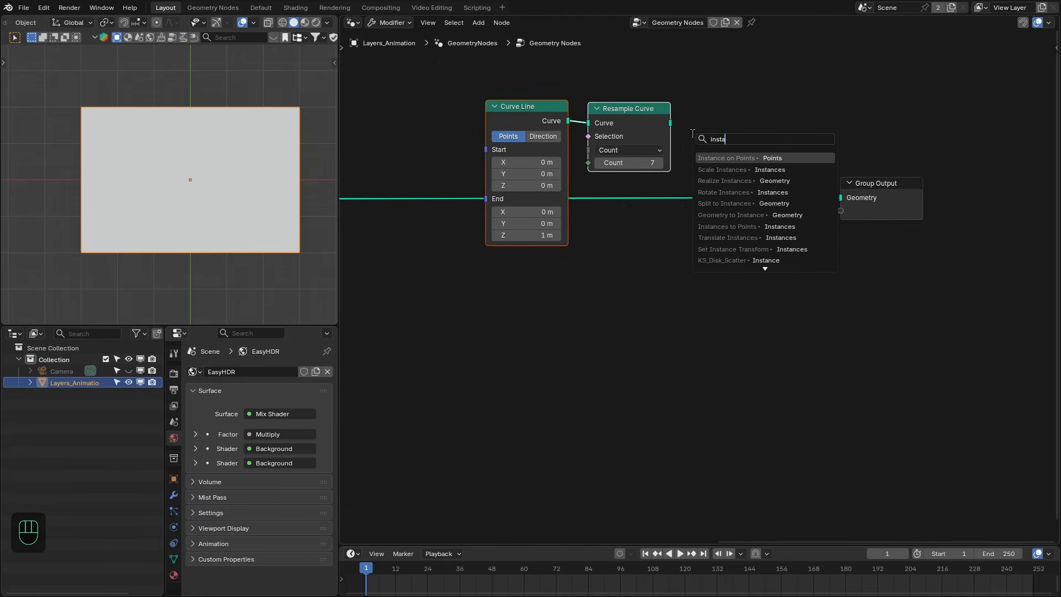
key(Return)
click(692, 117)
Step: Use the stored grid geometry as the Instance of Instance on Points, and connect its Instances to Group Output without the temporary Viewer
middle_drag(781, 136, 868, 139)
drag(385, 201, 777, 167)
ctrl+shift+click(850, 128)
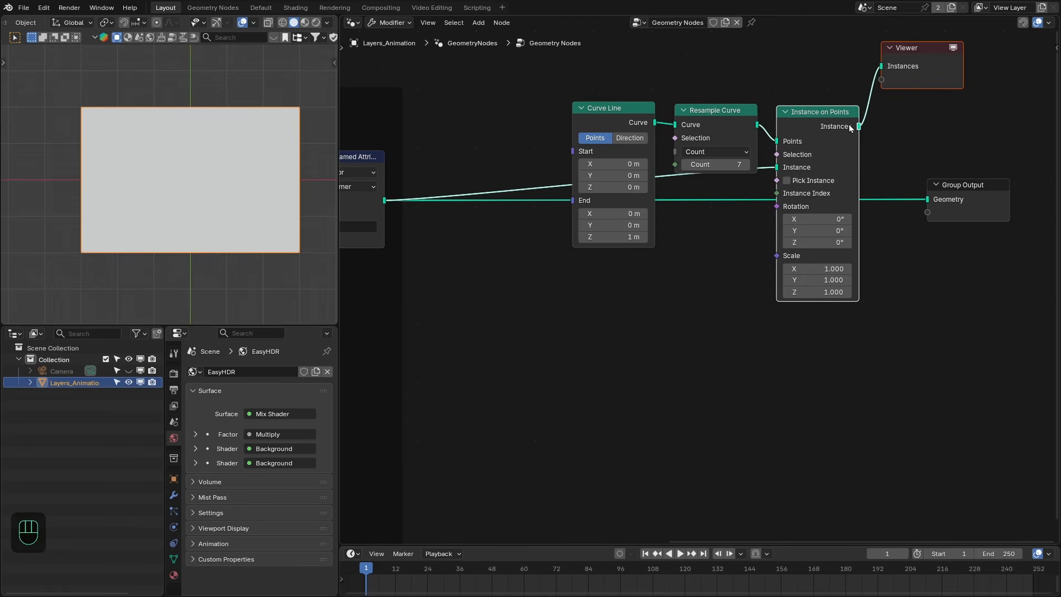
drag(859, 126, 928, 199)
key(x)
scroll(884, 181, down, 2)
middle_drag(243, 244, 308, 180)
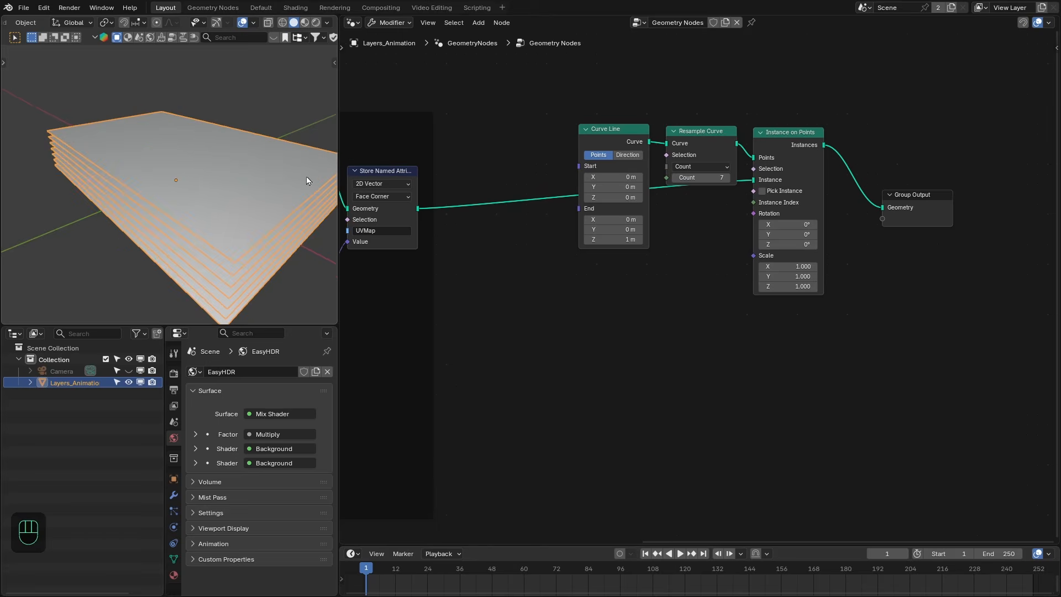
Step: Move Group Output farther away, and set the new Curve Line's Start to Y -0.89 m and Z -0.79 m
middle_drag(764, 266, 748, 275)
middle_drag(748, 275, 730, 291)
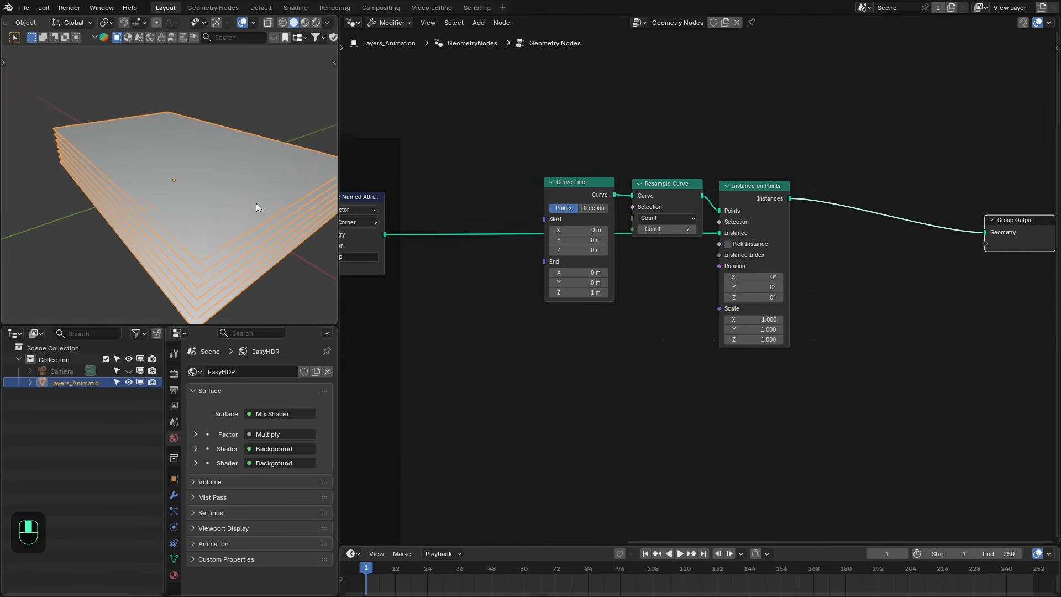
middle_drag(324, 203, 260, 207)
middle_drag(627, 283, 646, 281)
shift+drag(604, 247, 553, 248)
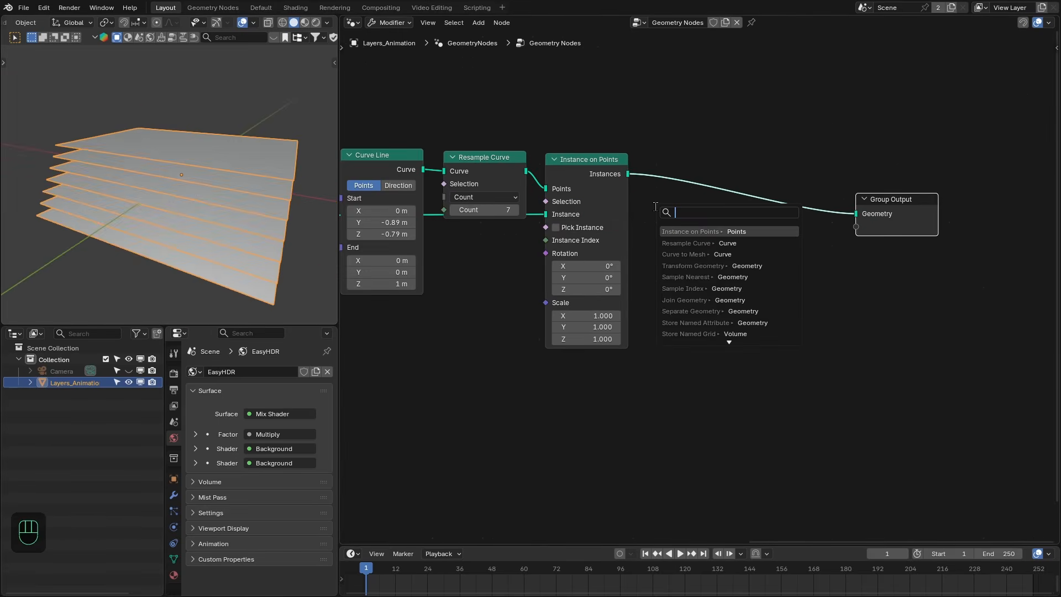
Step: Insert a Realize Instances node between Instance on Points and Group Output
text(real)
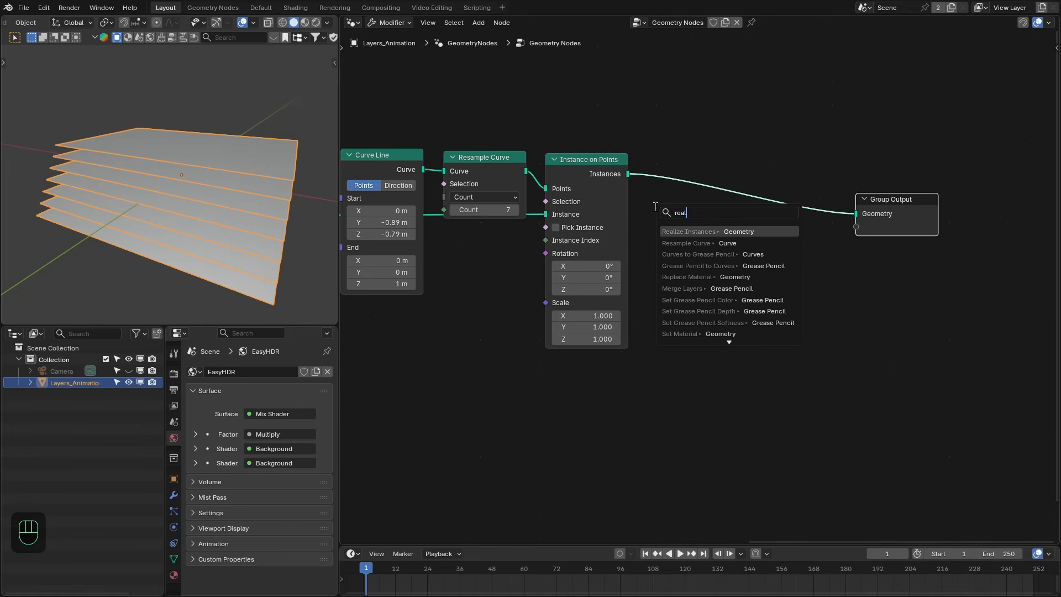
key(Return)
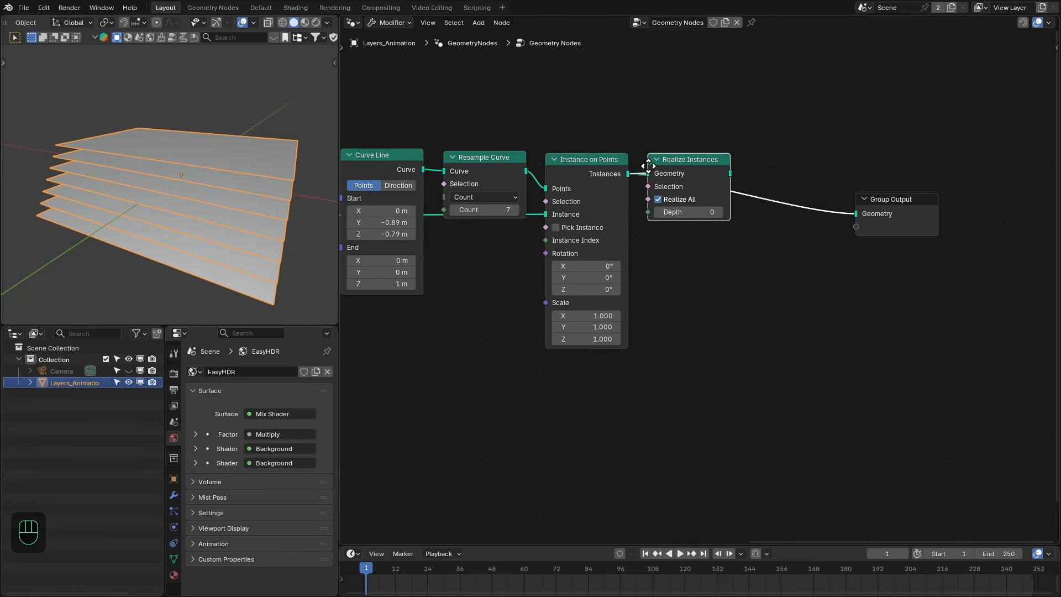
click(676, 165)
mouse_move(232, 173)
middle_down()
mouse_move(225, 221)
mouse_move(225, 181)
middle_up()
drag(688, 168, 689, 168)
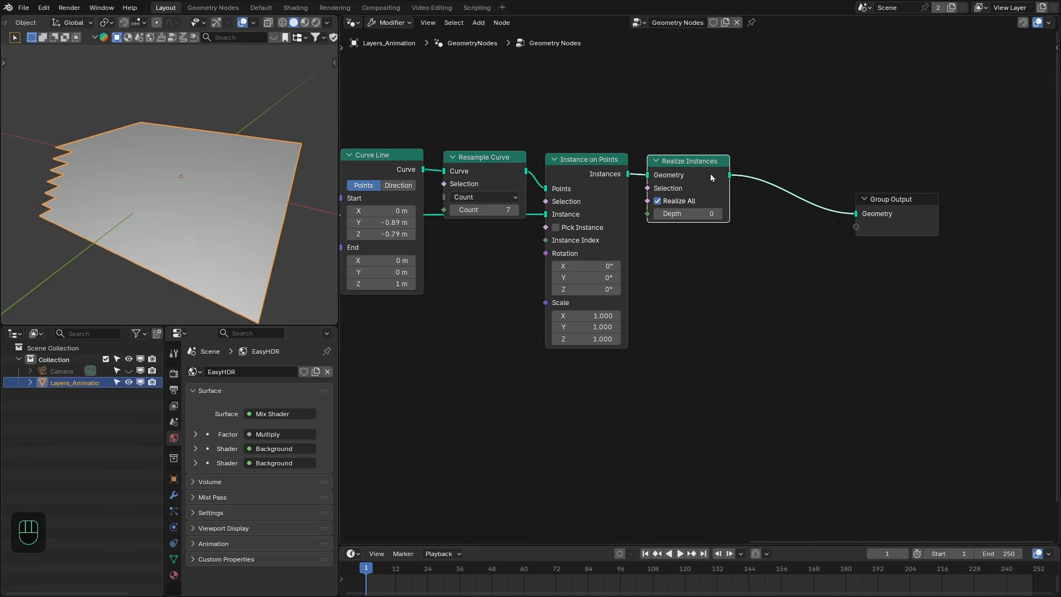
Step: Insert a Set Position node between Realize Instances and Group Output
middle_drag(690, 168, 569, 168)
key(shift+a)
text(set ps)
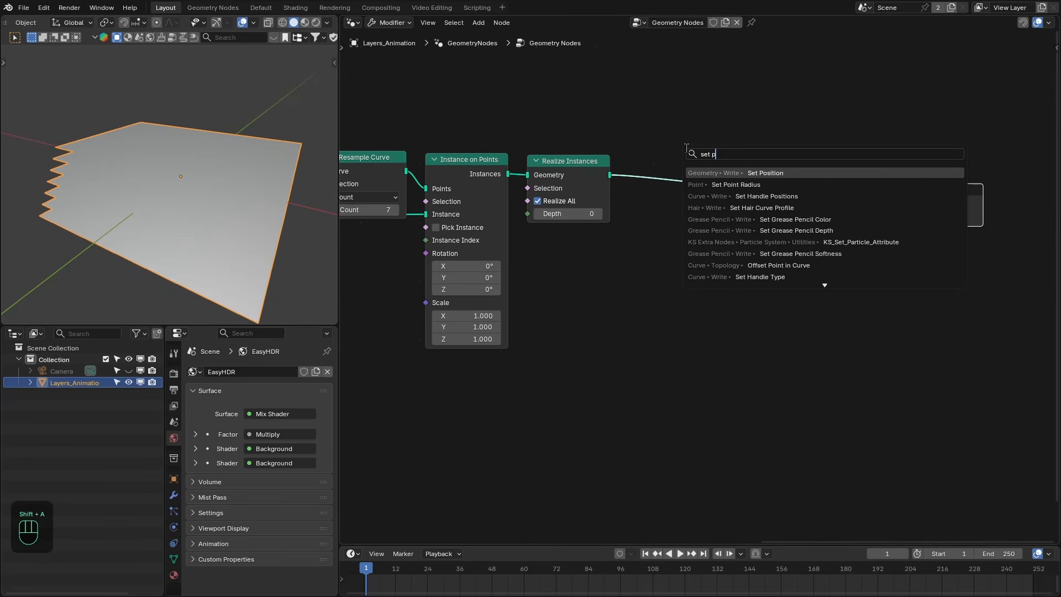
key(Down)
key(Down)
key(Return)
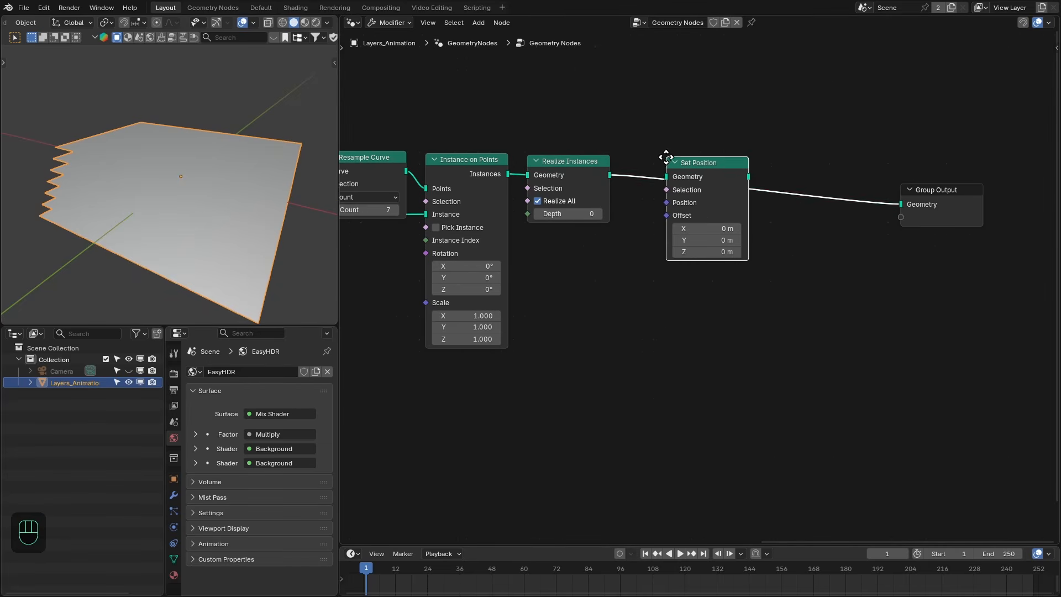
click(670, 157)
middle_drag(249, 180, 228, 183)
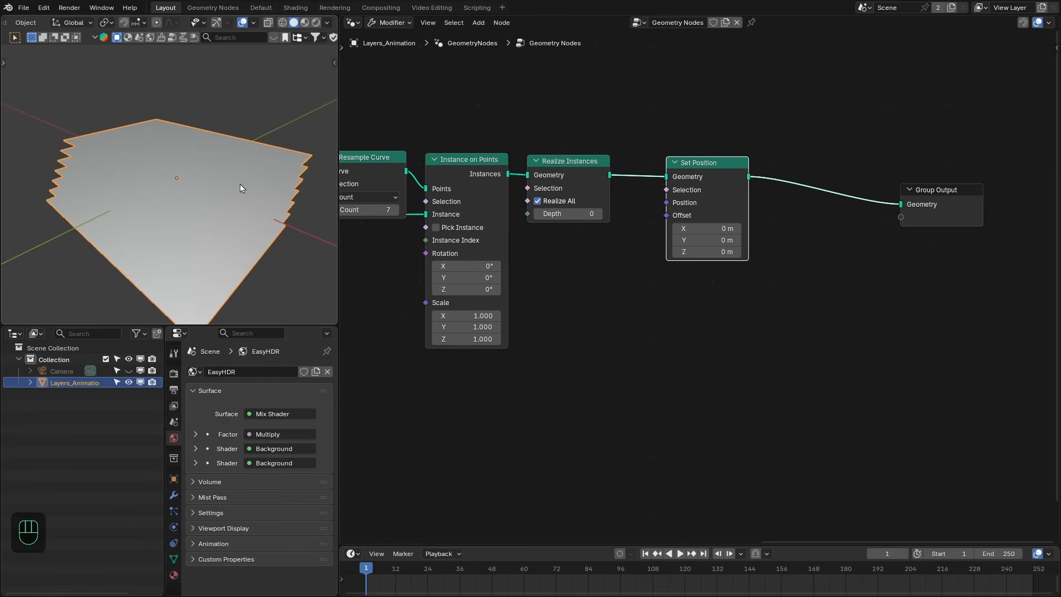
drag(708, 182, 705, 182)
Step: Feed a Vector Math Scale node into the Offset of Set Position and place it just below that node
middle_drag(674, 251, 707, 219)
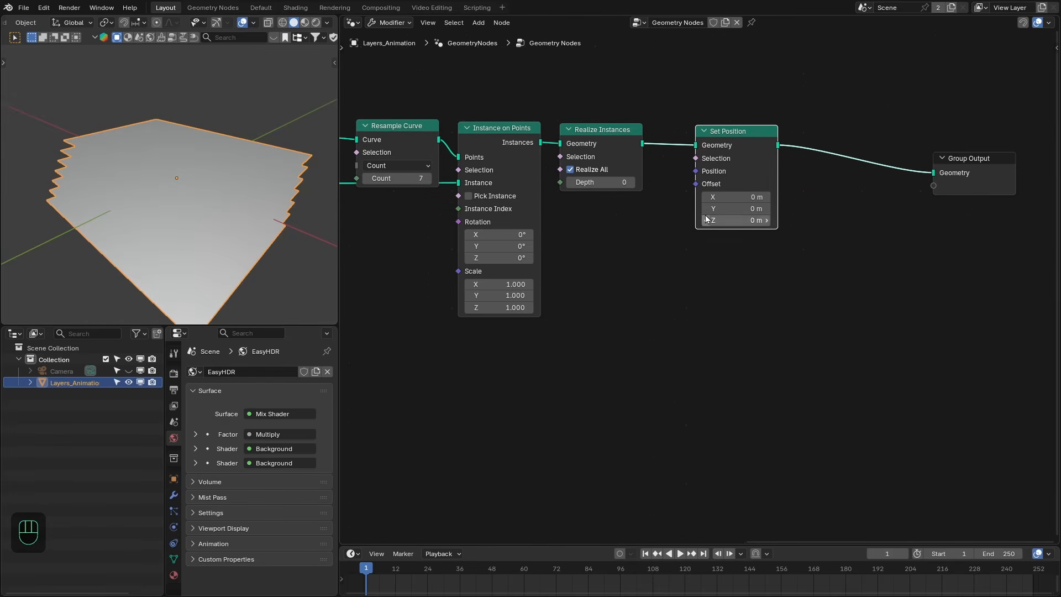
drag(696, 184, 755, 280)
text(v sca)
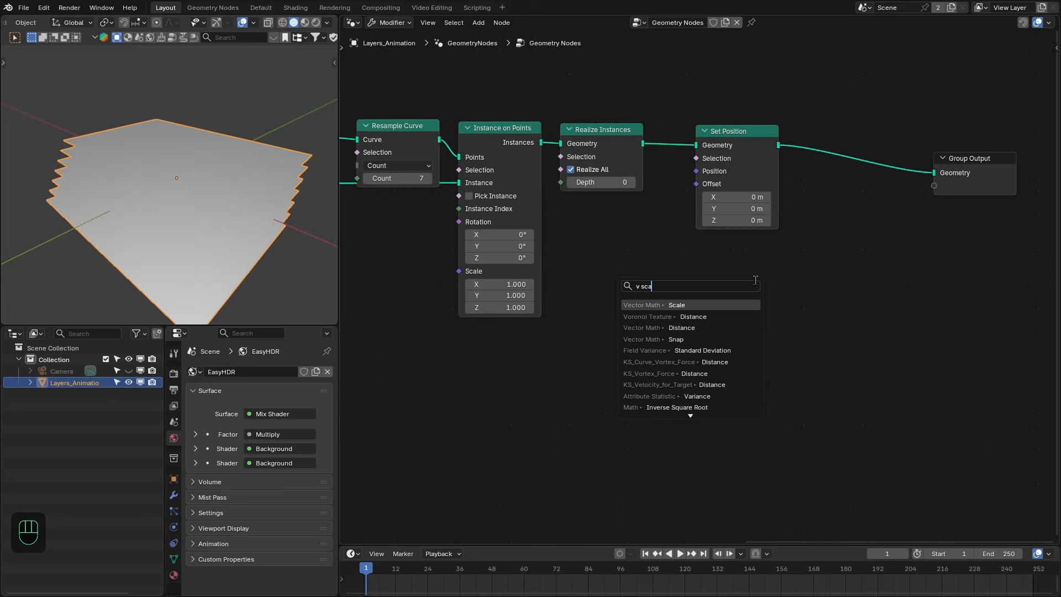
key(Return)
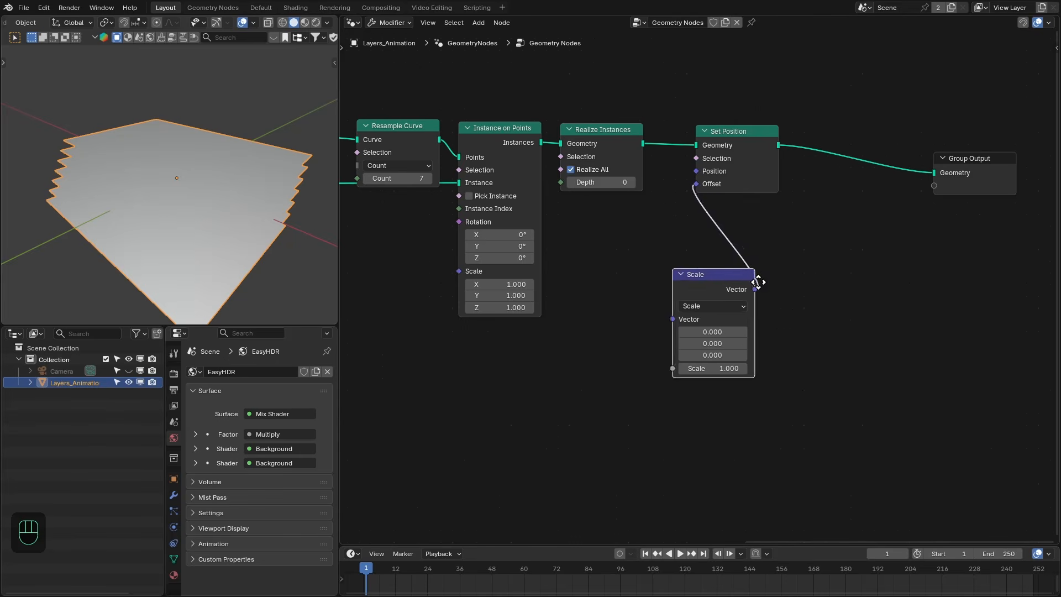
click(725, 217)
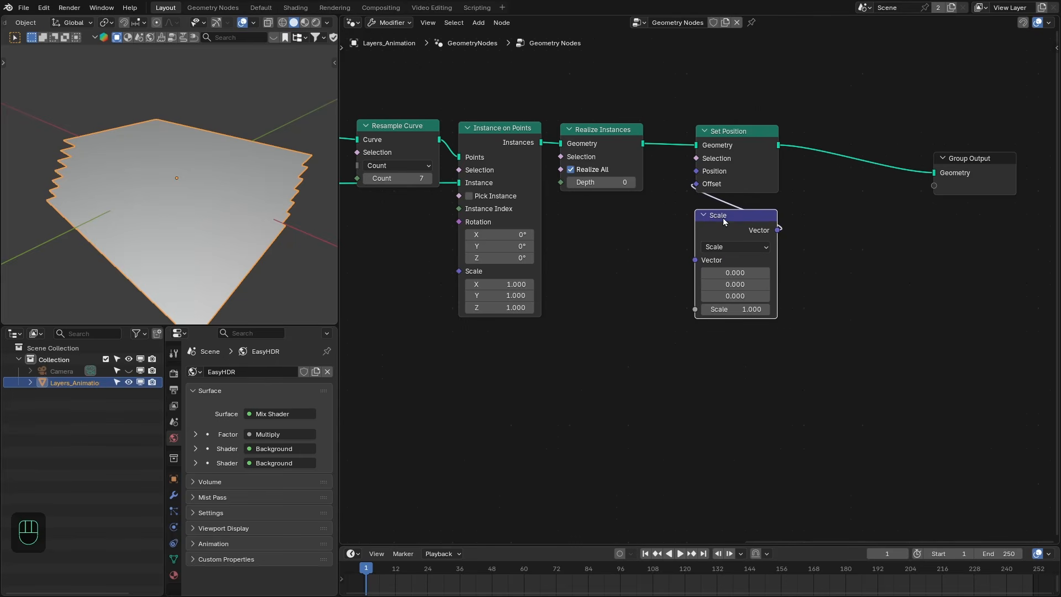
Step: Connect a Vector Math Multiply node to the Vector input of the Scale node, placing it below
drag(695, 260, 744, 384)
text(mult)
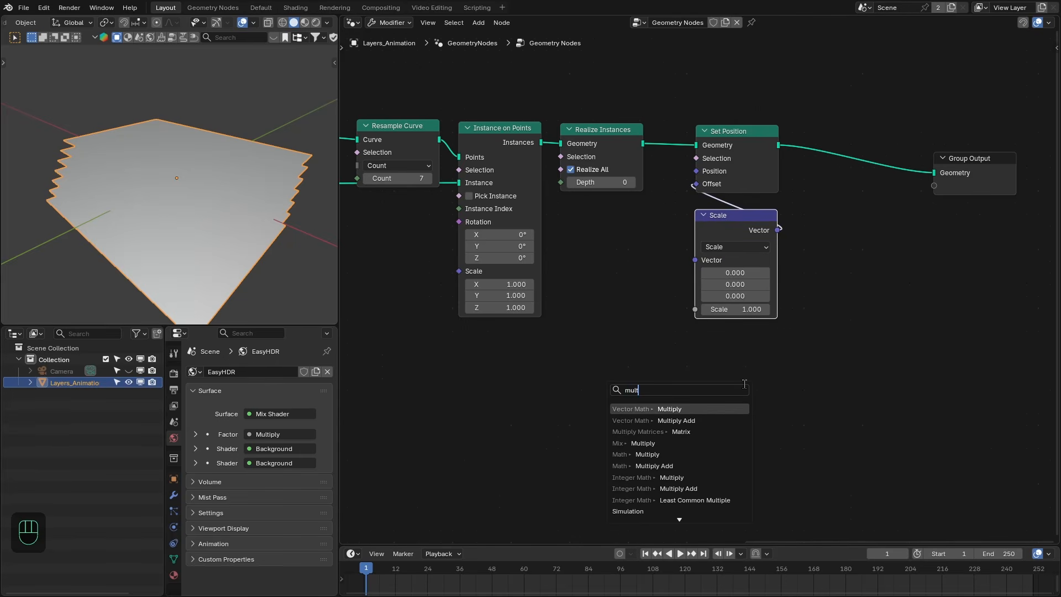
key(Return)
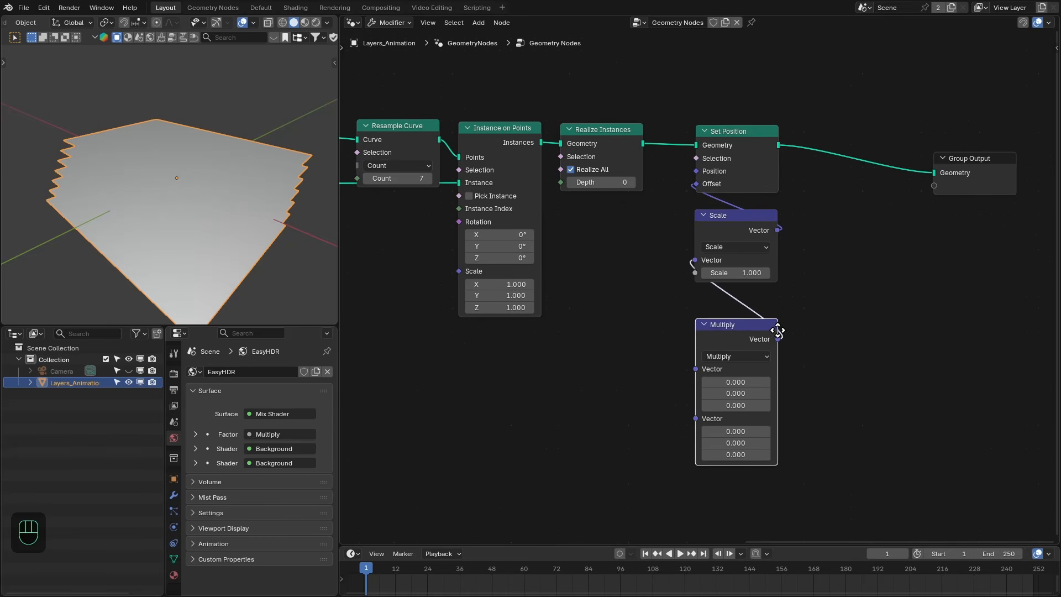
click(774, 327)
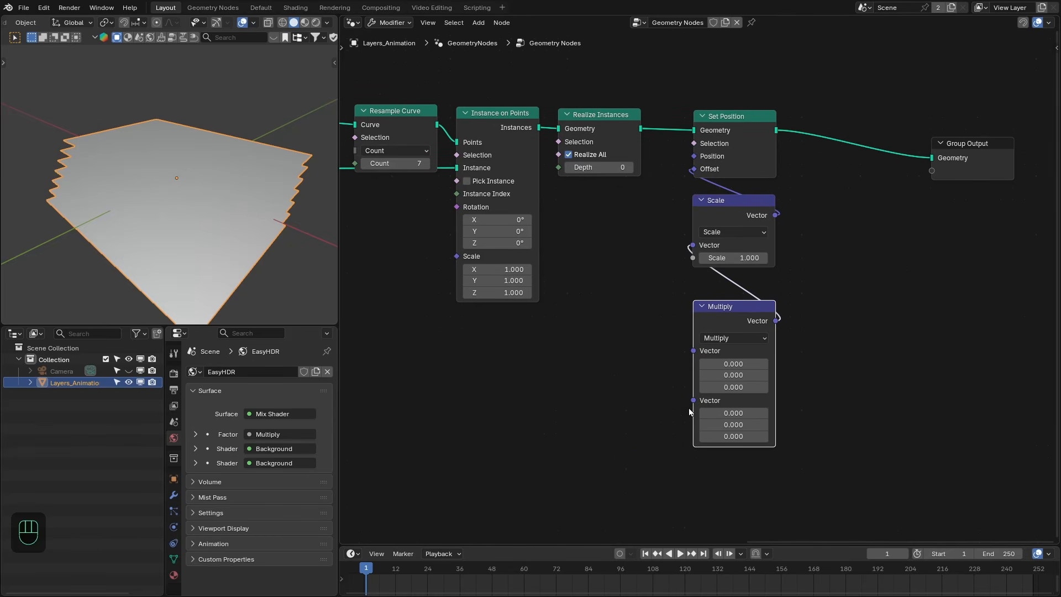
Step: Add a Noise Texture and use its Color as the first Vector of the Multiply node
drag(693, 350, 649, 372)
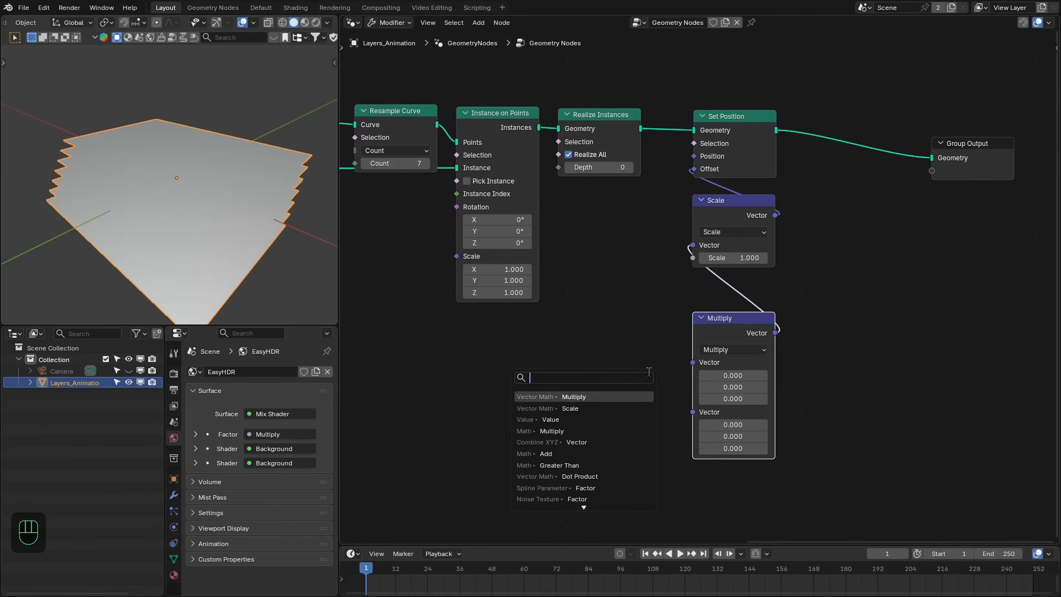
text(noise)
key(Return)
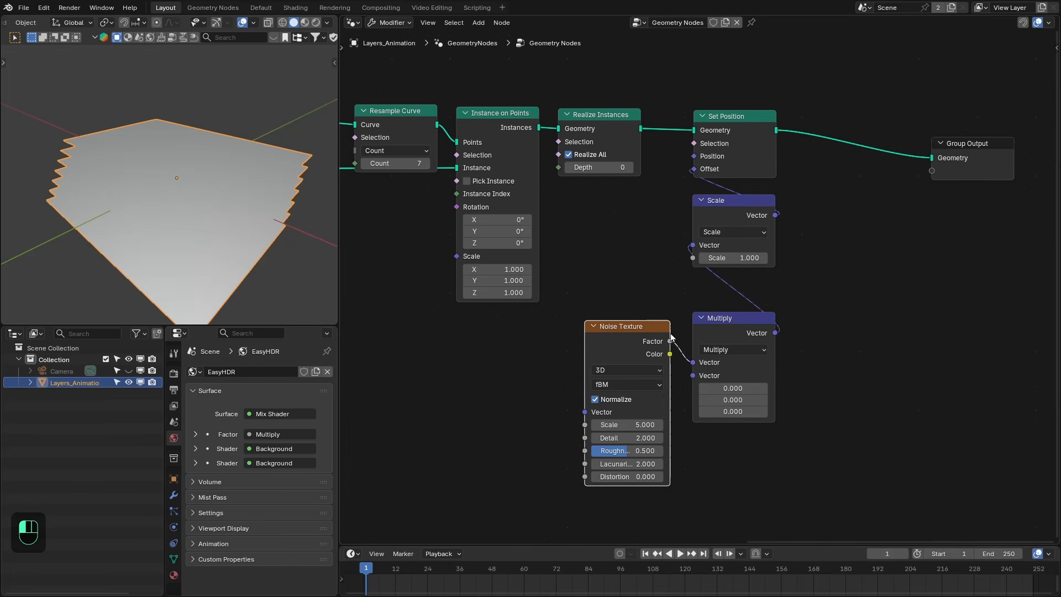
drag(730, 329, 725, 341)
drag(726, 341, 726, 347)
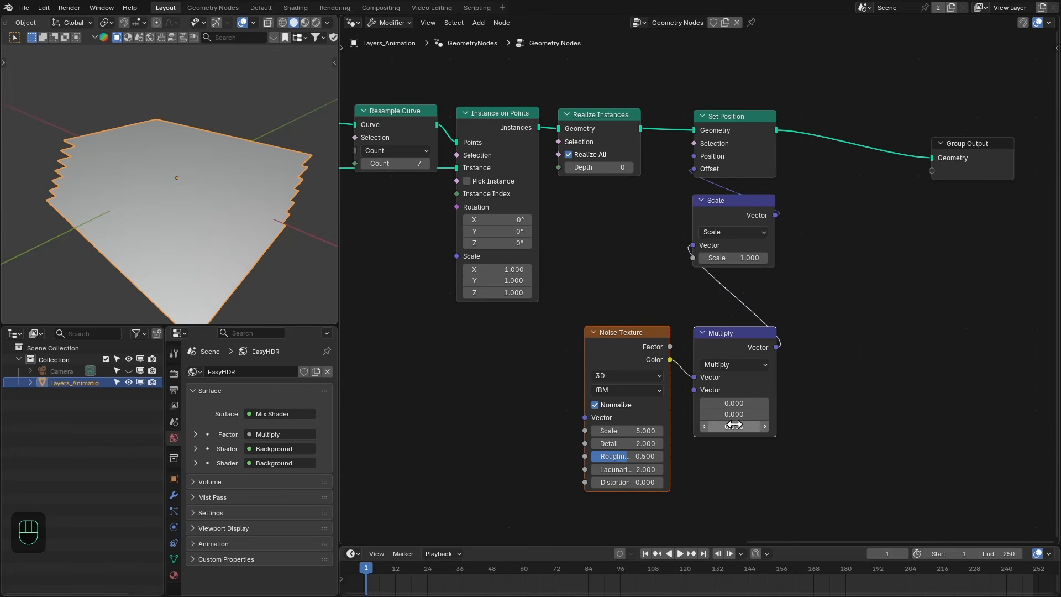
Step: Set the Z component of the Multiply node's second Vector to 1 so the noise displaces only vertically
mouse_move(740, 427)
mouse_down()
mouse_move(788, 427)
mouse_move(728, 425)
mouse_up()
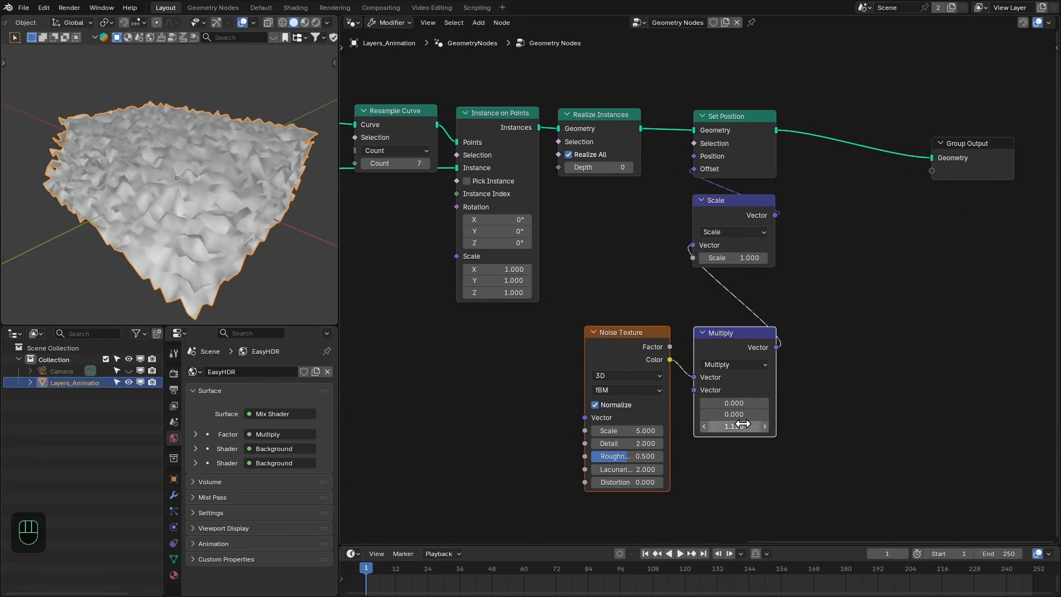
click(728, 423)
text(1)
key(Return)
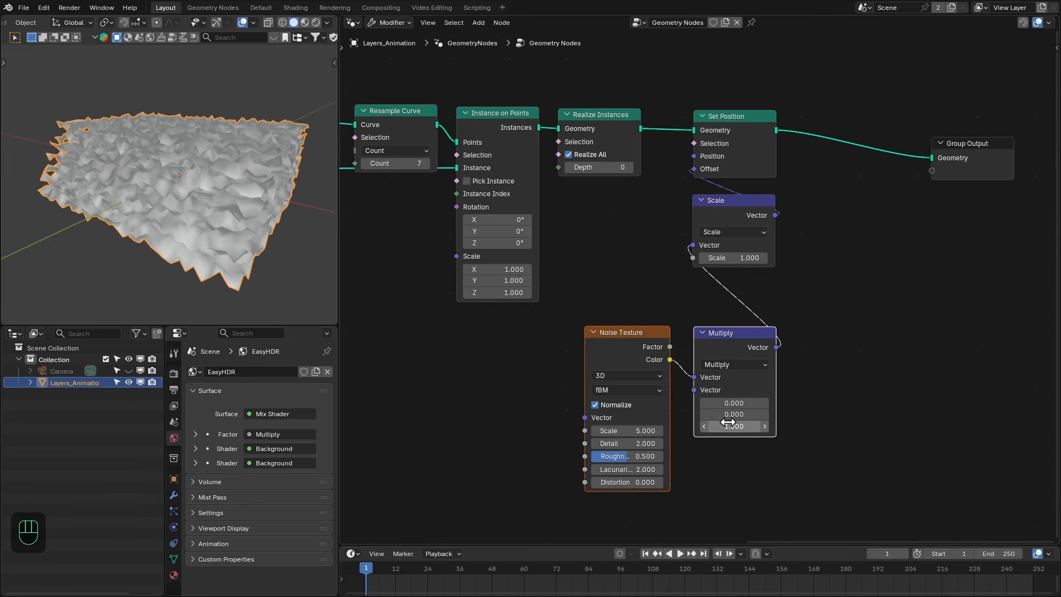
Step: Turn off Normalize on the Noise Texture, and set its Detail to 0 and Scale to 0.41
click(627, 444)
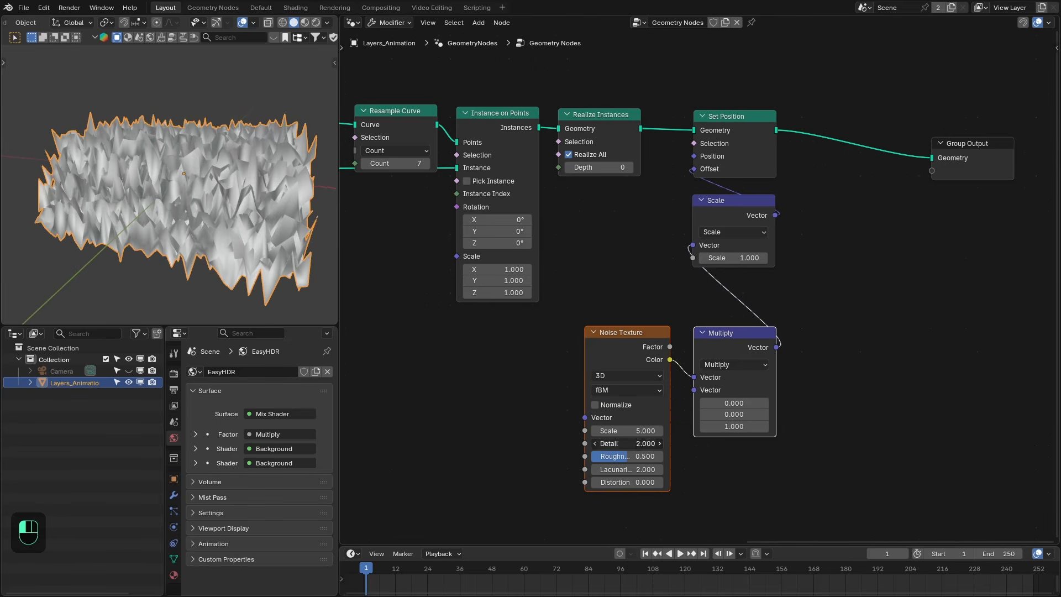
key(Return)
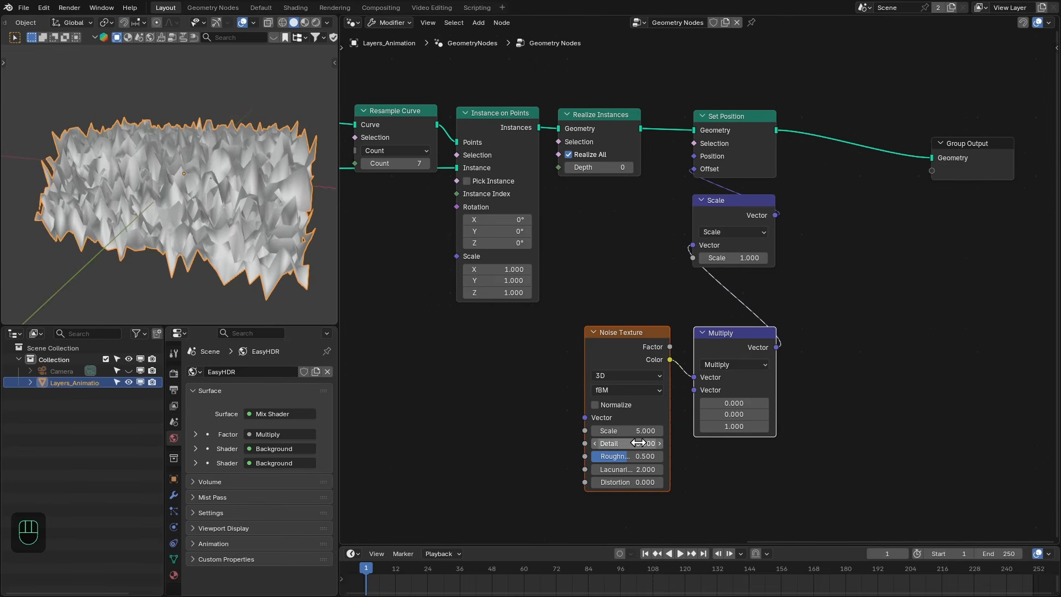
shift+drag(633, 428, 553, 431)
middle_drag(157, 217, 179, 222)
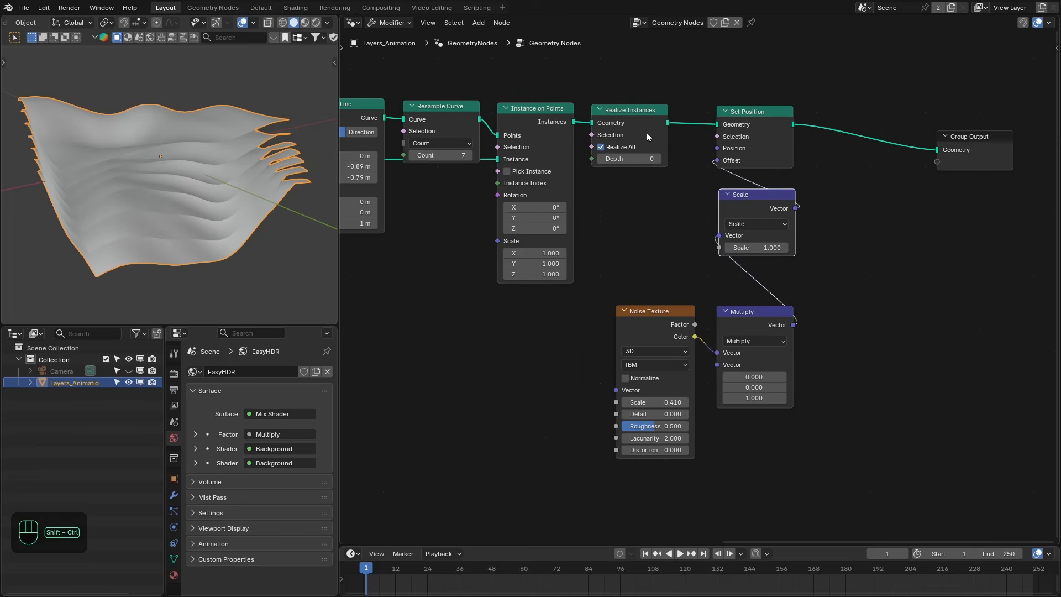
Step: Preview the Realize Instances output in wireframe from an axis-aligned side-on view to examine the flat layers
ctrl+shift+click(646, 133)
key(ctrl+KP_1)
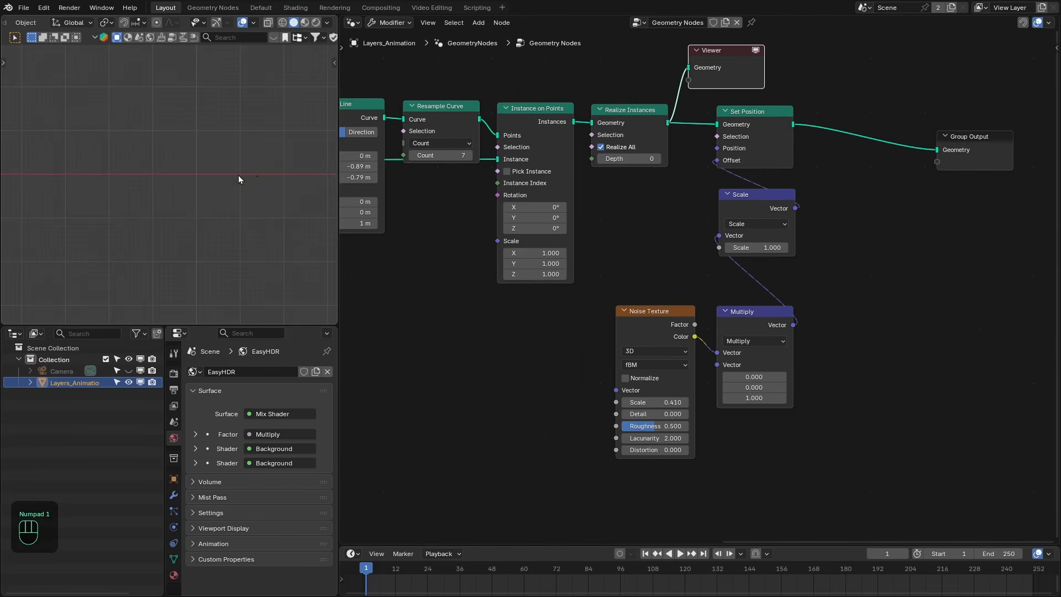
key(z)
click(174, 170)
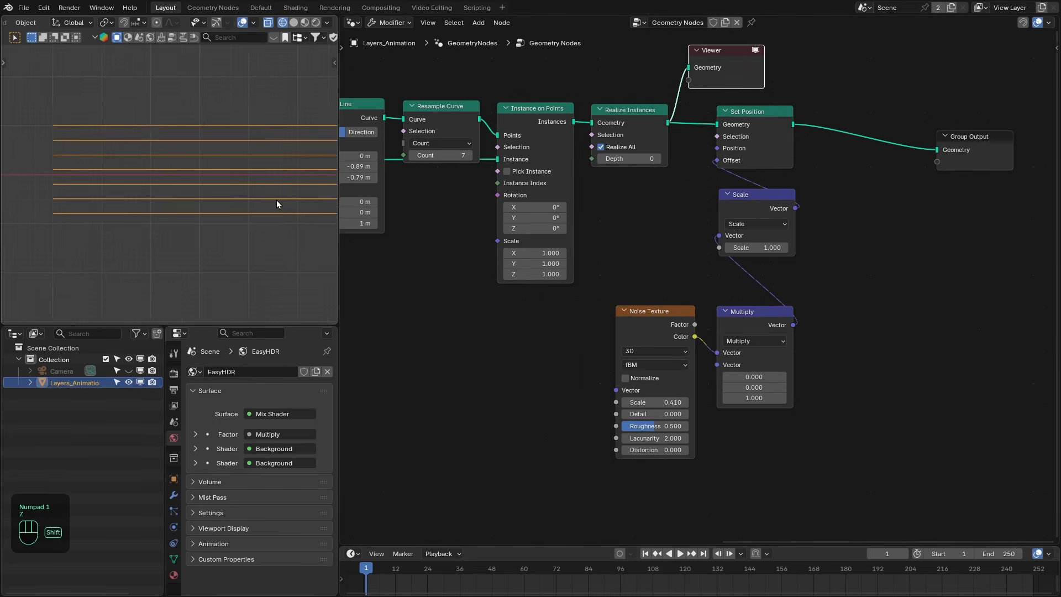
shift+middle_drag(276, 200, 207, 189)
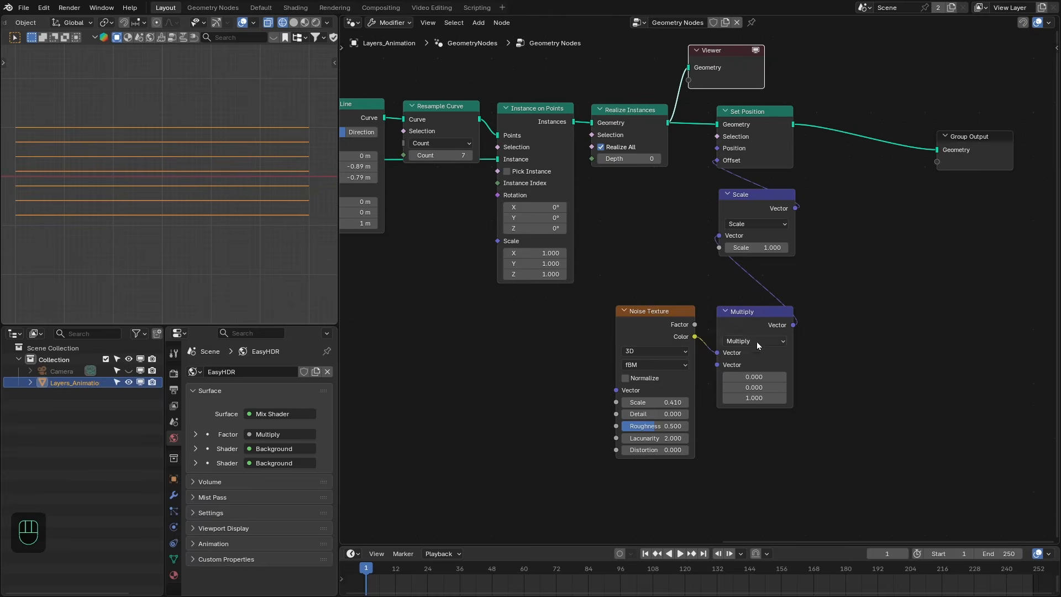
Step: Preview the Set Position output in solid shading and examine the displaced layers from several angles
ctrl+shift+click(763, 153)
key(z)
click(237, 182)
middle_drag(237, 183, 146, 262)
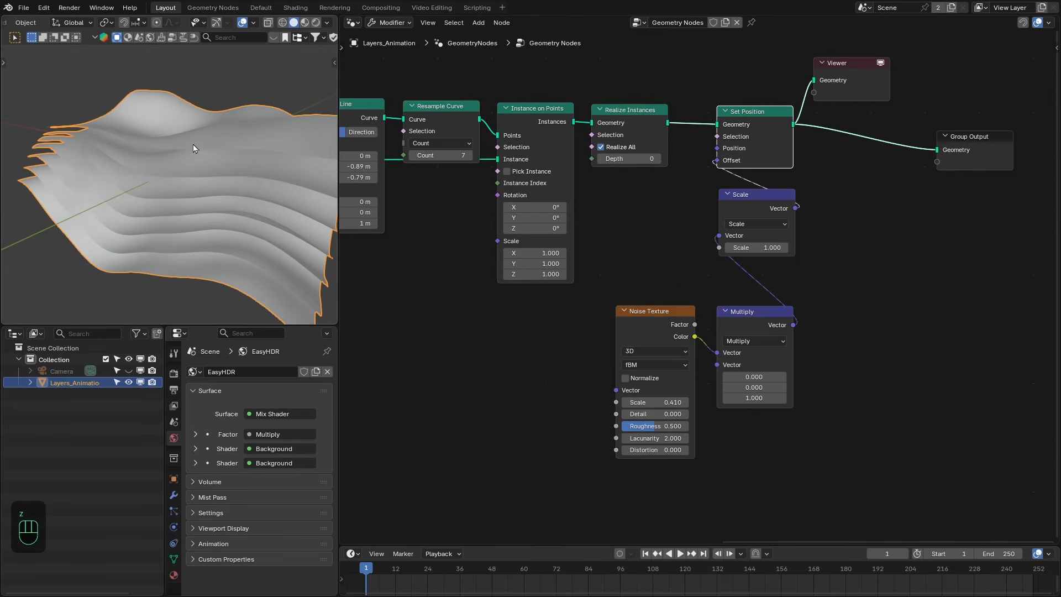
drag(750, 208, 750, 219)
middle_drag(277, 248, 217, 233)
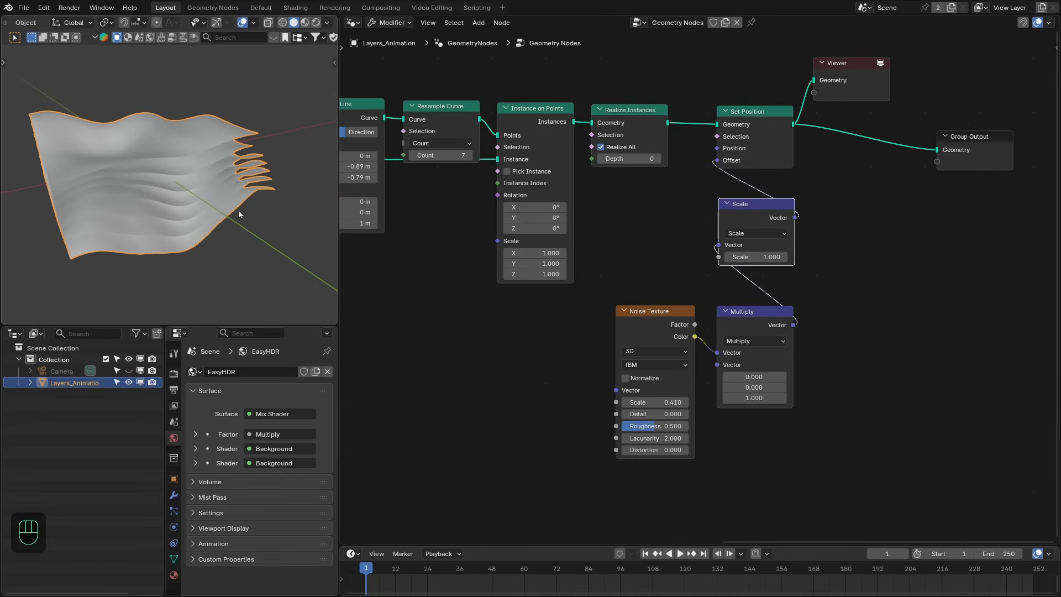
middle_drag(235, 182, 260, 214)
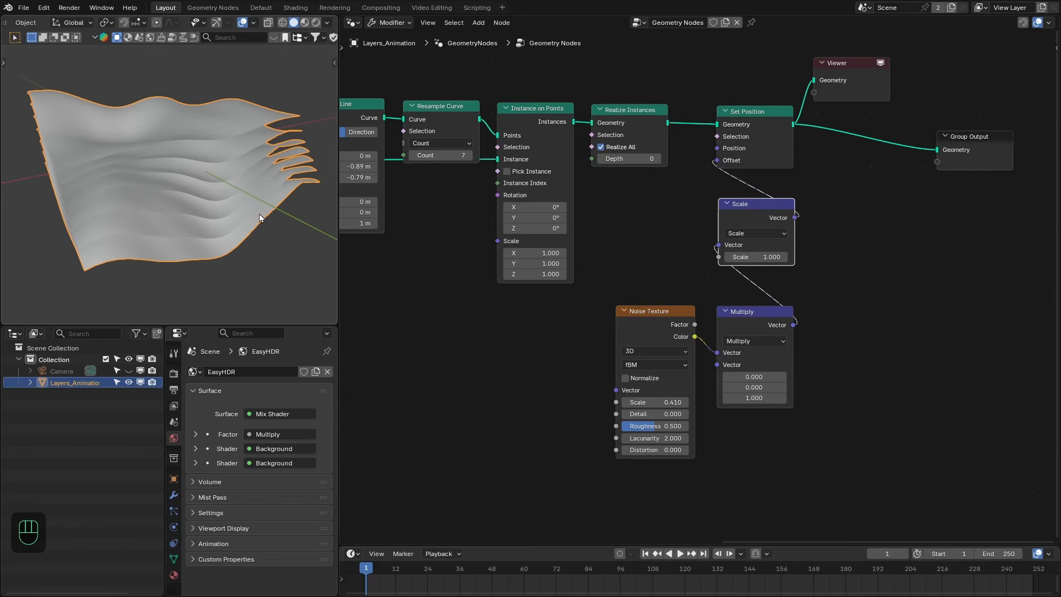
Step: Remove the temporary Viewer and feed a Position node into the Vector input of the Noise Texture
drag(661, 324, 661, 320)
drag(615, 386, 416, 370)
text(position)
key(Return)
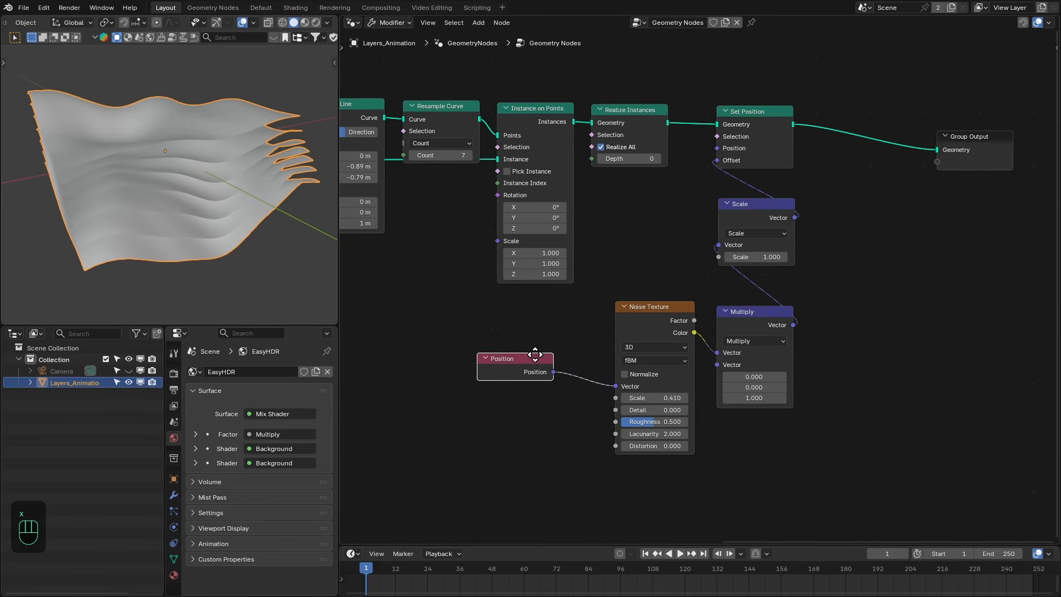
click(463, 300)
Step: Insert a Vector Math Add node between Position and Noise Texture, and set its X offset to 6.9
key(shift+a)
text(ad)
key(Return)
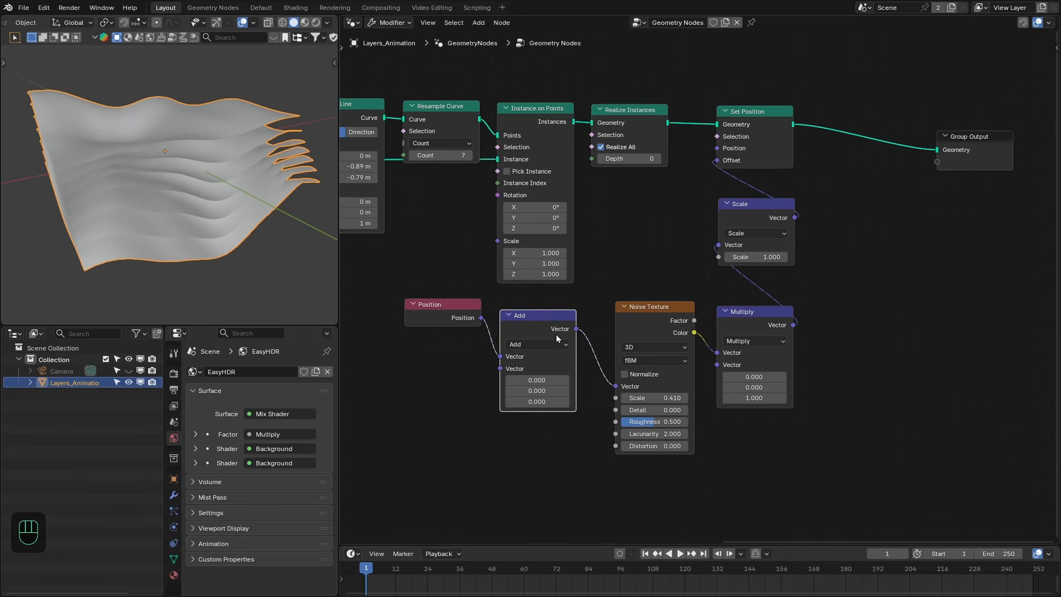
click(540, 325)
shift+drag(562, 377, 669, 378)
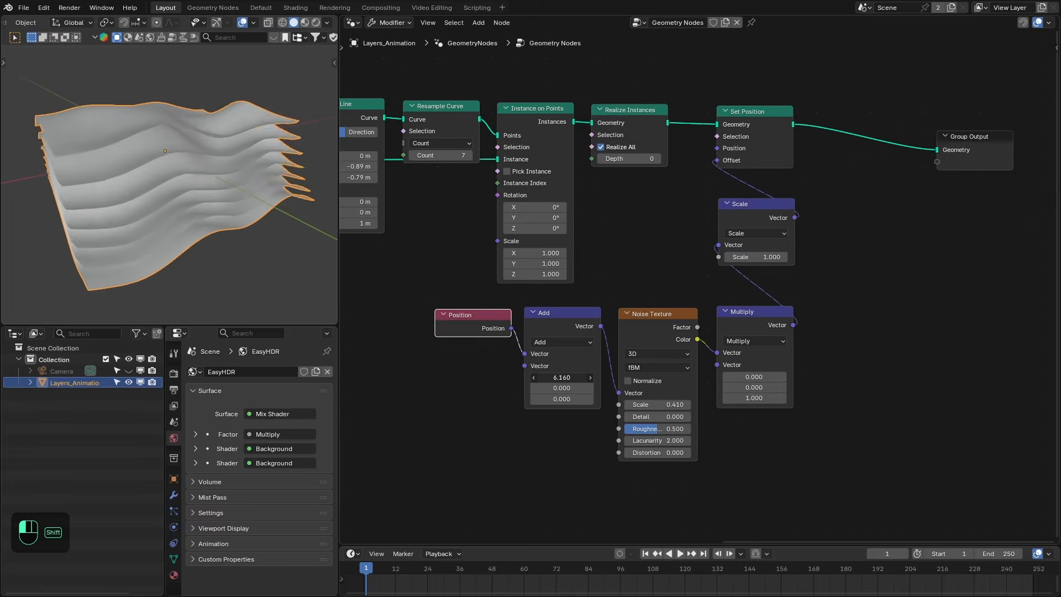
Step: Drive the second Vector of the Add node with a Combine XYZ node
drag(638, 339, 598, 361)
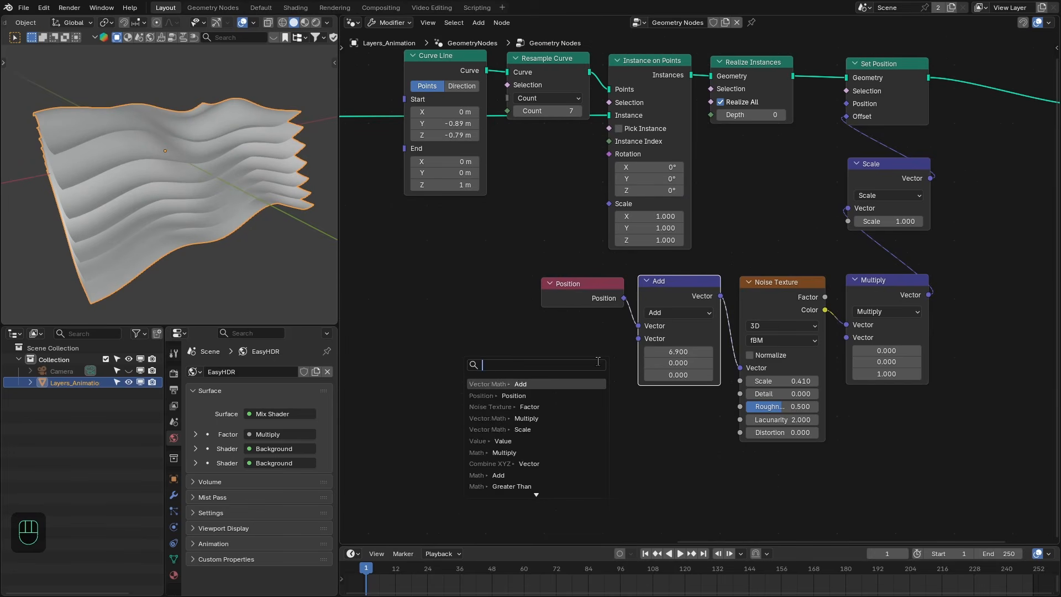
text(xyz)
key(Down)
key(Return)
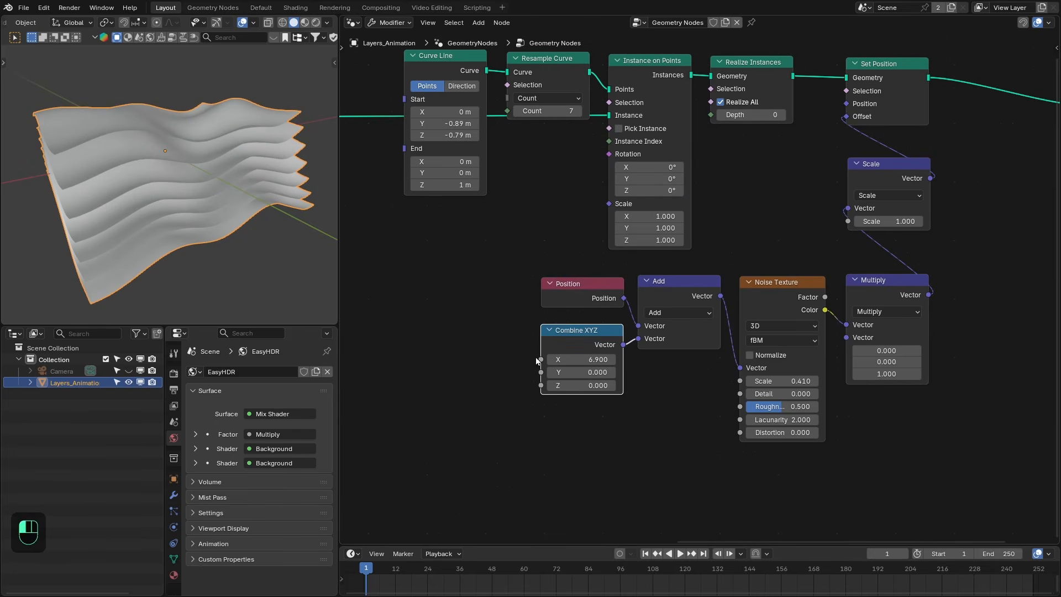
Step: Connect a Math Multiply node to the X input of Combine XYZ
drag(536, 361, 494, 330)
text(mult)
key(Return)
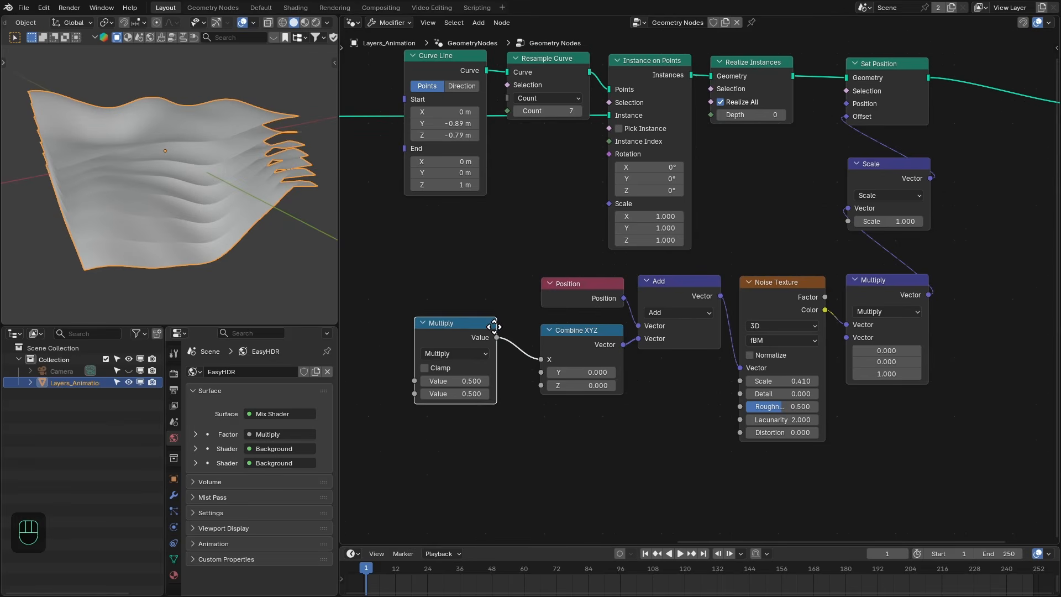
click(529, 334)
Step: Add a Scene Time node and use its Frame output as the first Value of the Math Multiply node
middle_drag(450, 385, 487, 387)
drag(485, 388, 472, 364)
text(fram)
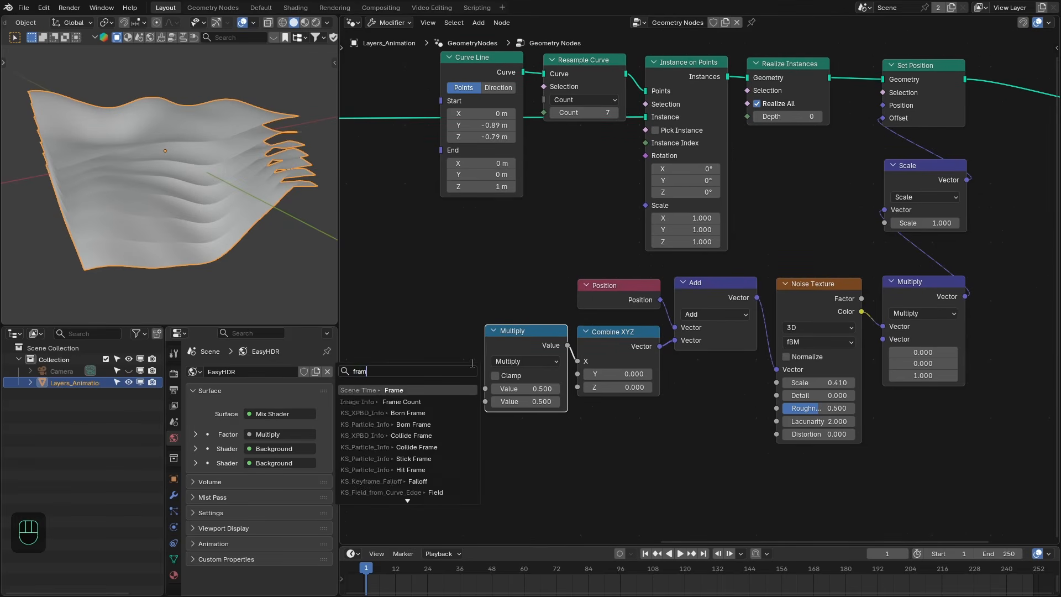
key(Return)
click(473, 363)
Step: Set the second Value of the Math Multiply node to 0.01 and start playing the animation
click(526, 402)
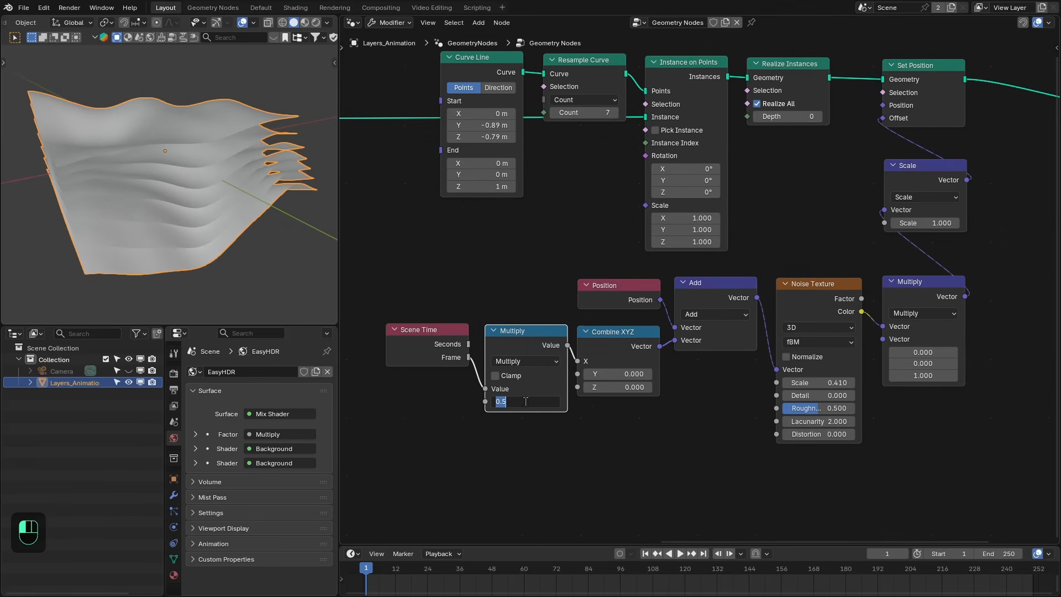
text(0.01)
key(Return)
key(space)
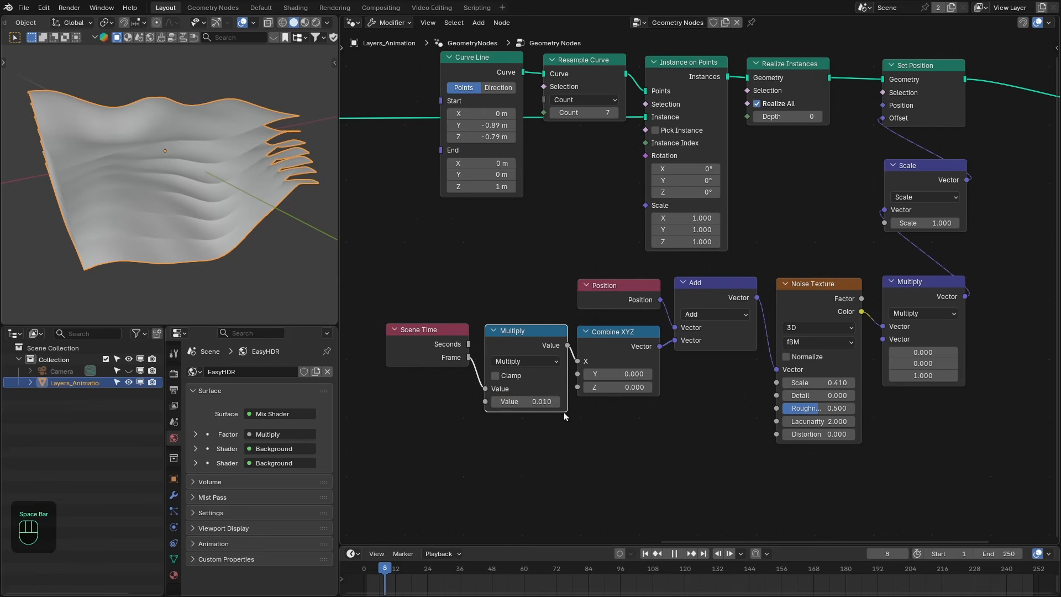
Step: Speed up the noise motion by setting the Math Multiply node's second Value to 0.05 during playback
click(534, 402)
text(0.05)
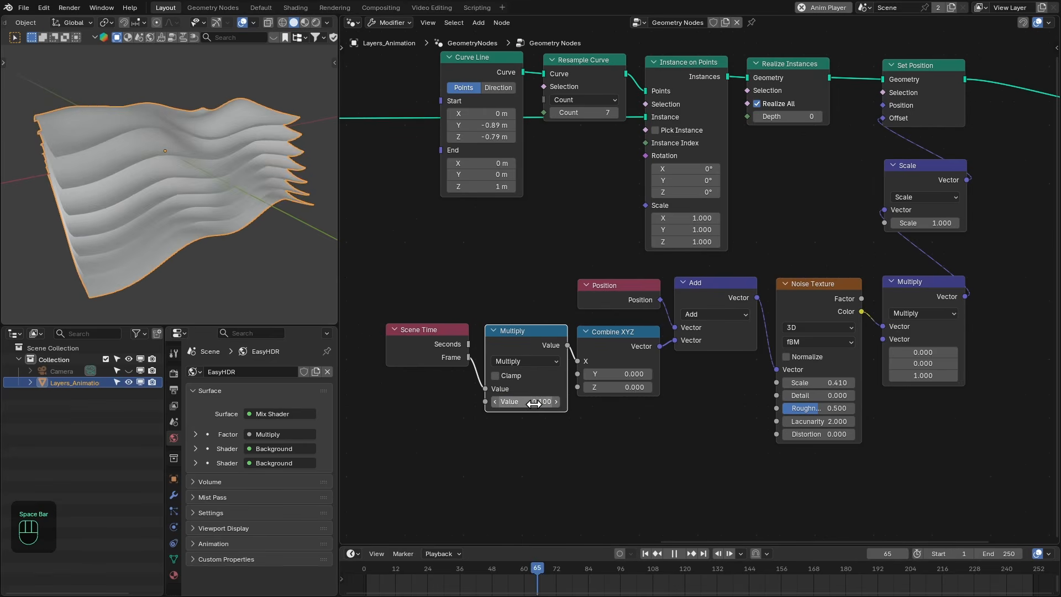
key(Return)
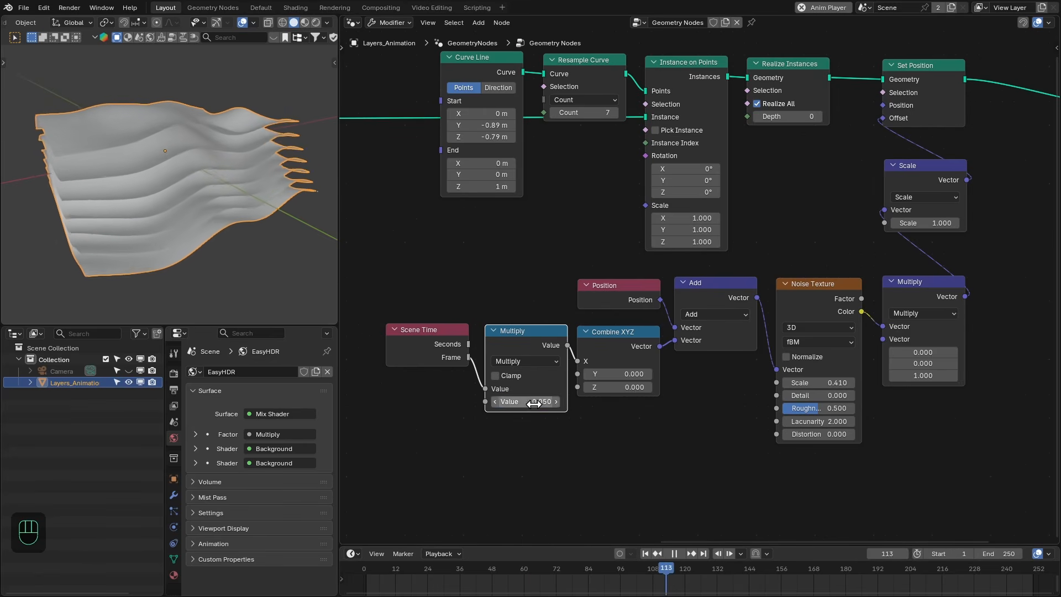
Step: Examine the playing layers animation up close and deselect the layers object
scroll(266, 221, up, 2)
middle_drag(246, 211, 257, 209)
middle_drag(187, 252, 243, 213)
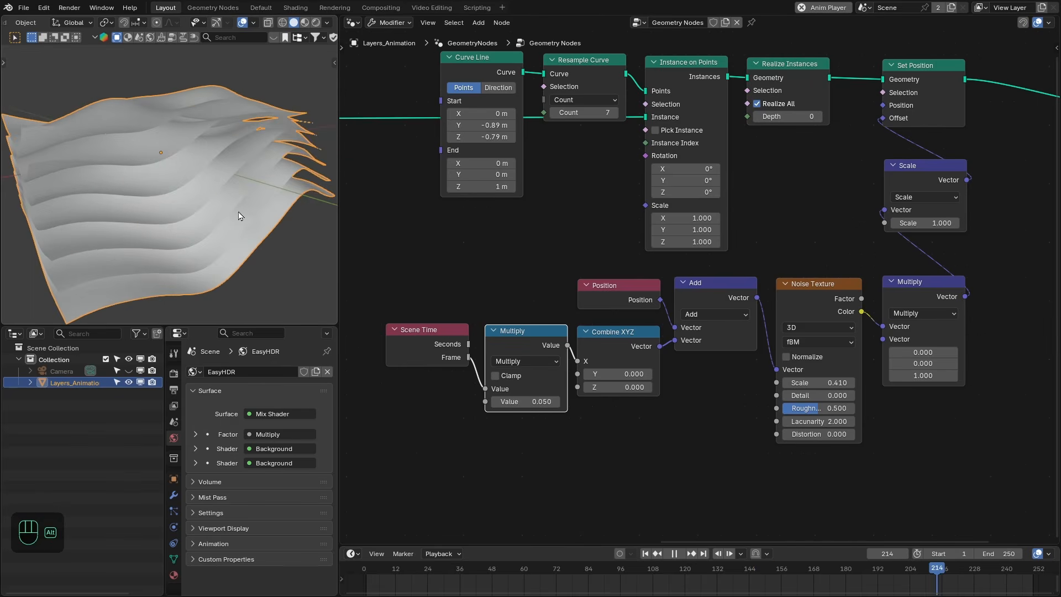
key(alt+a)
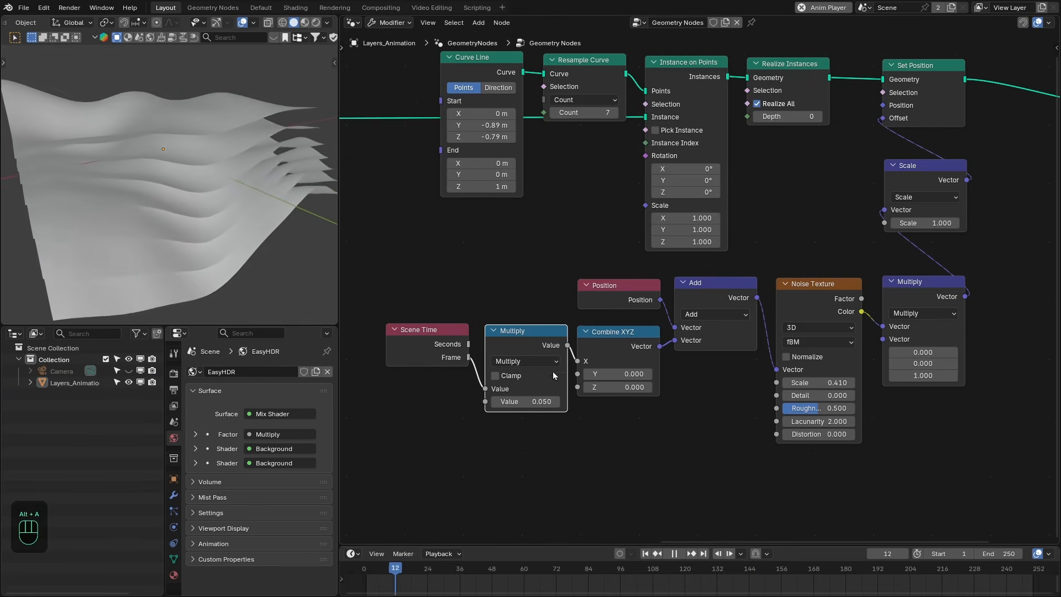
key(space)
key(space)
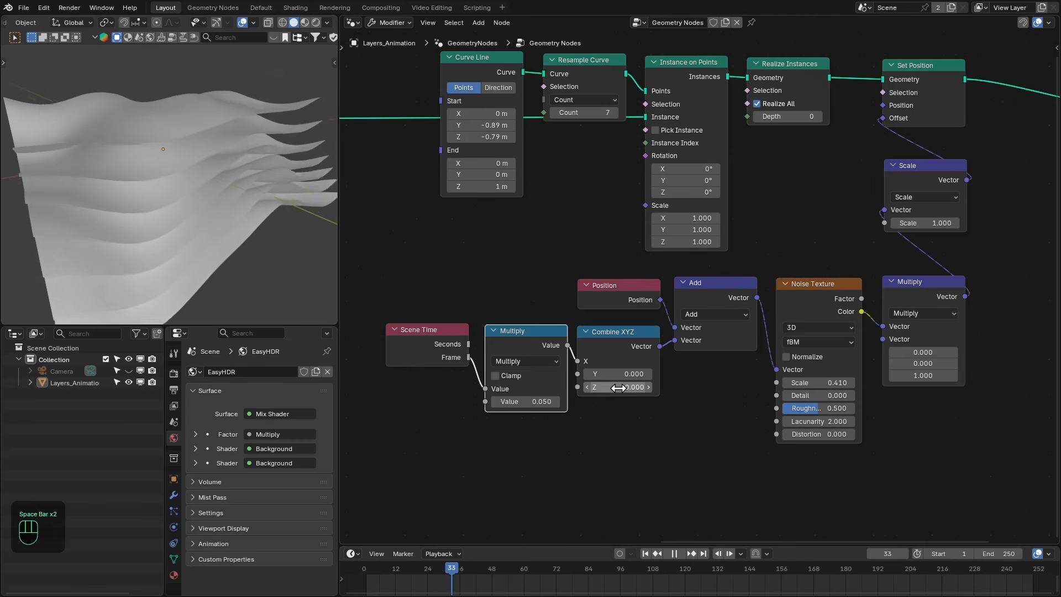
Step: Try a Z value of 5.880 on the Combine XYZ node during playback and stop the animation
shift+drag(619, 387, 940, 387)
key(space)
click(624, 374)
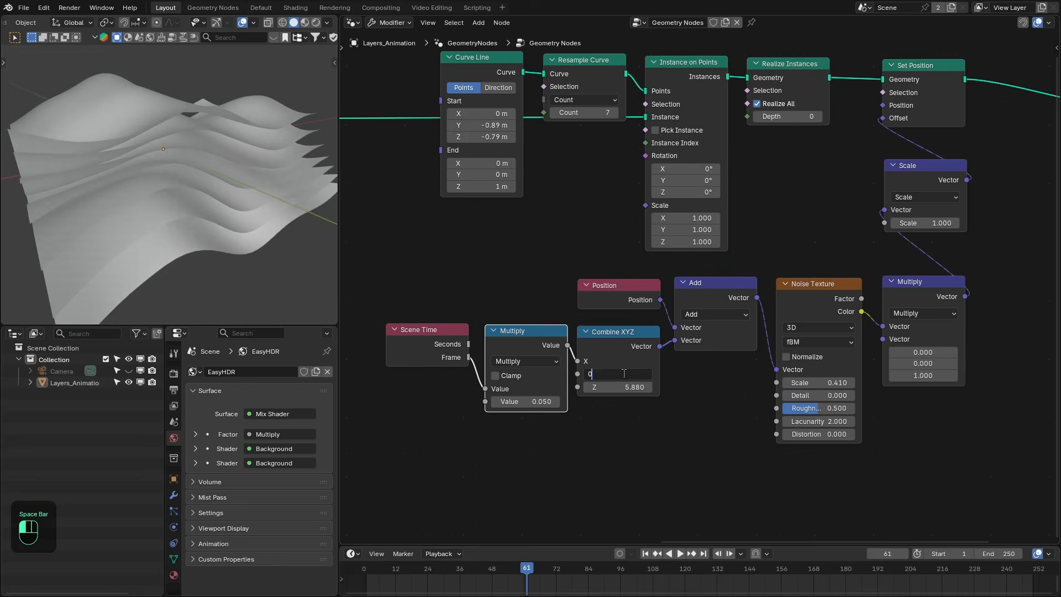
key(Return)
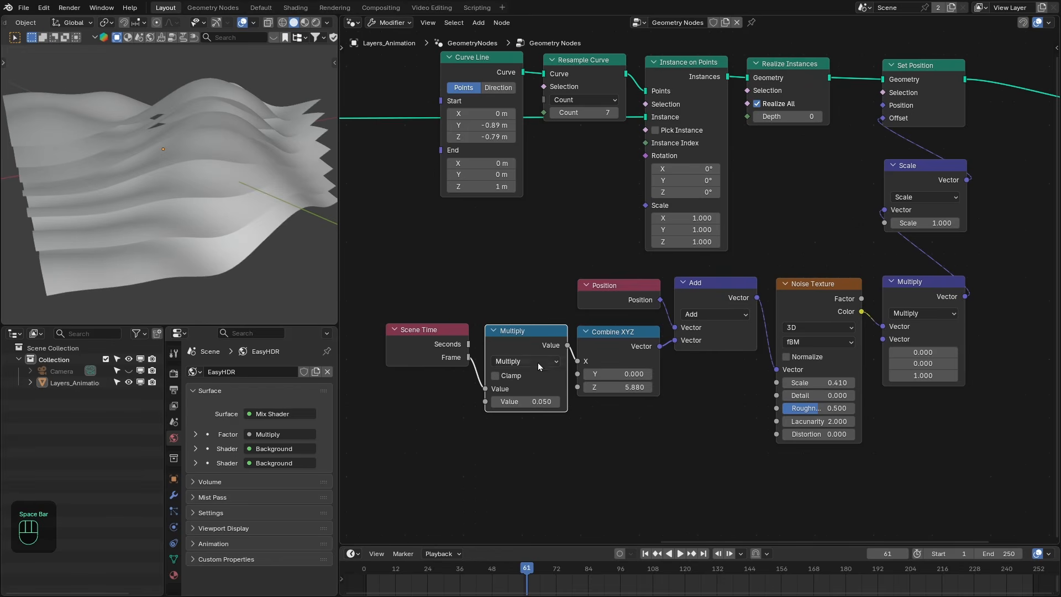
Step: Drive the Z input of Combine XYZ with a linked duplicate of the Multiply node, setting its second Value to 0.025, and replay from the start
key(ctrl+shift+d)
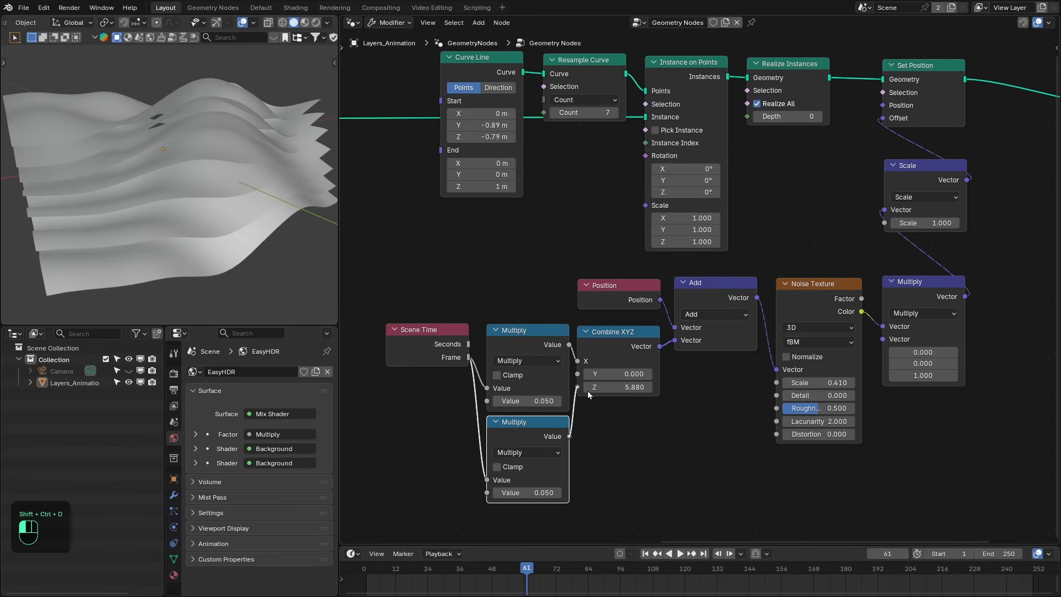
drag(590, 394, 588, 393)
click(535, 493)
text(0.0)
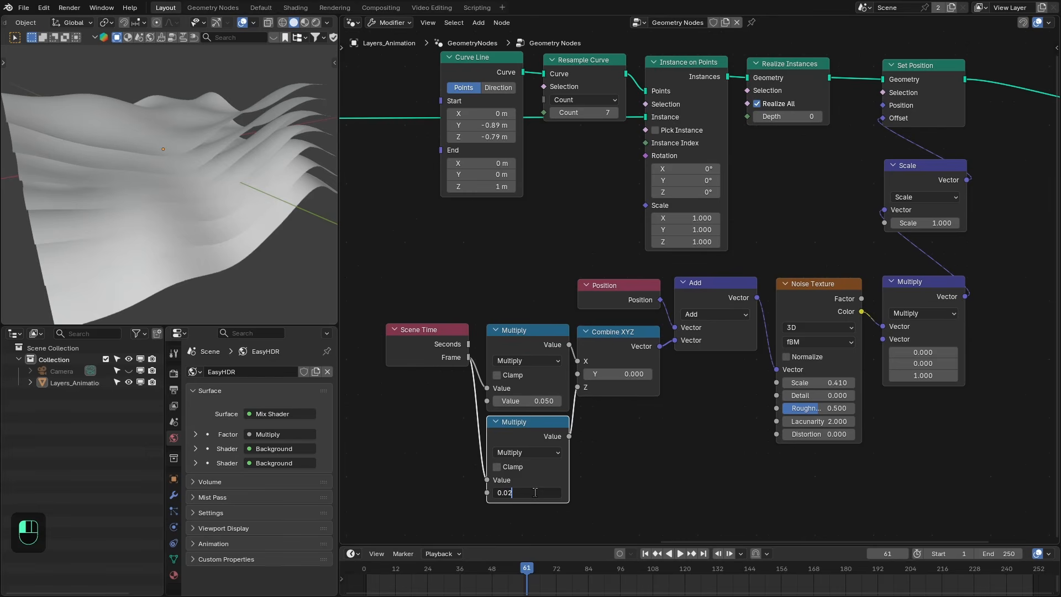
key(Return)
key(shift+Left)
key(space)
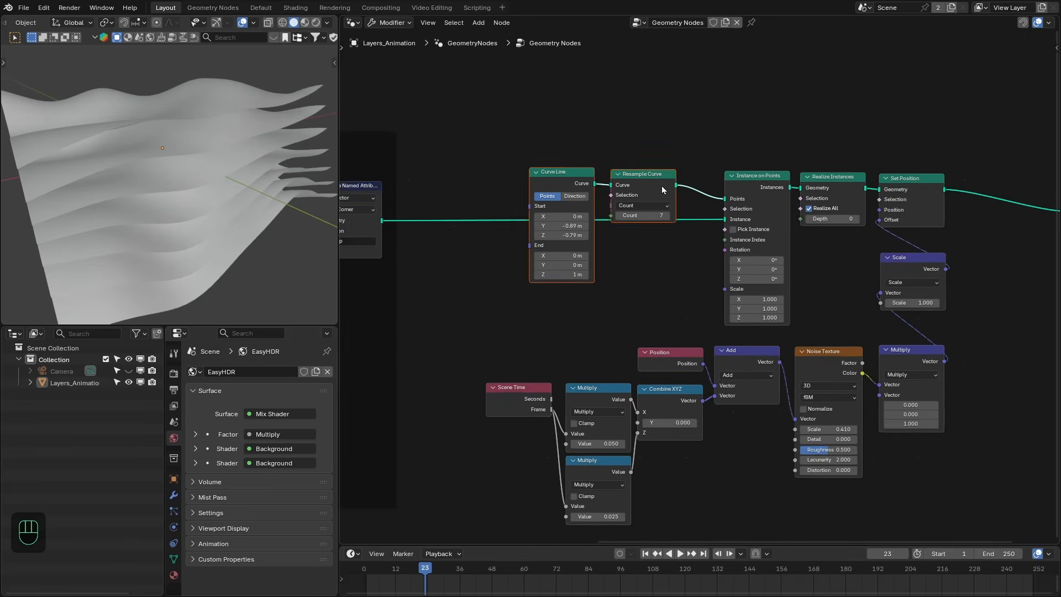
Step: Make room after Resample Curve and insert a Store Named Attribute node between it and Instance on Points
drag(642, 181, 597, 179)
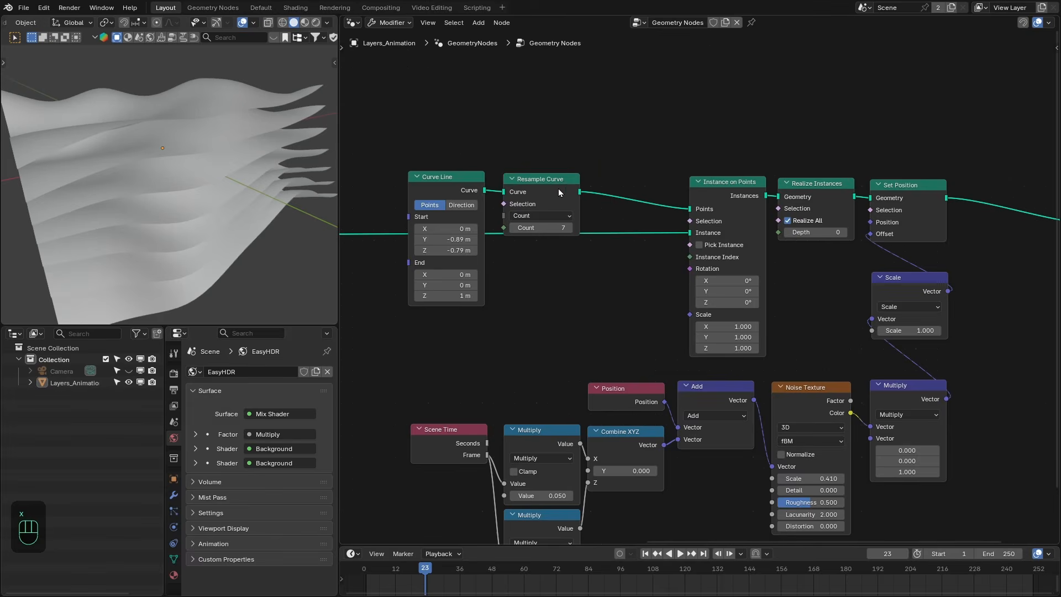
mouse_move(546, 186)
mouse_down()
mouse_move(583, 178)
mouse_move(540, 186)
mouse_up()
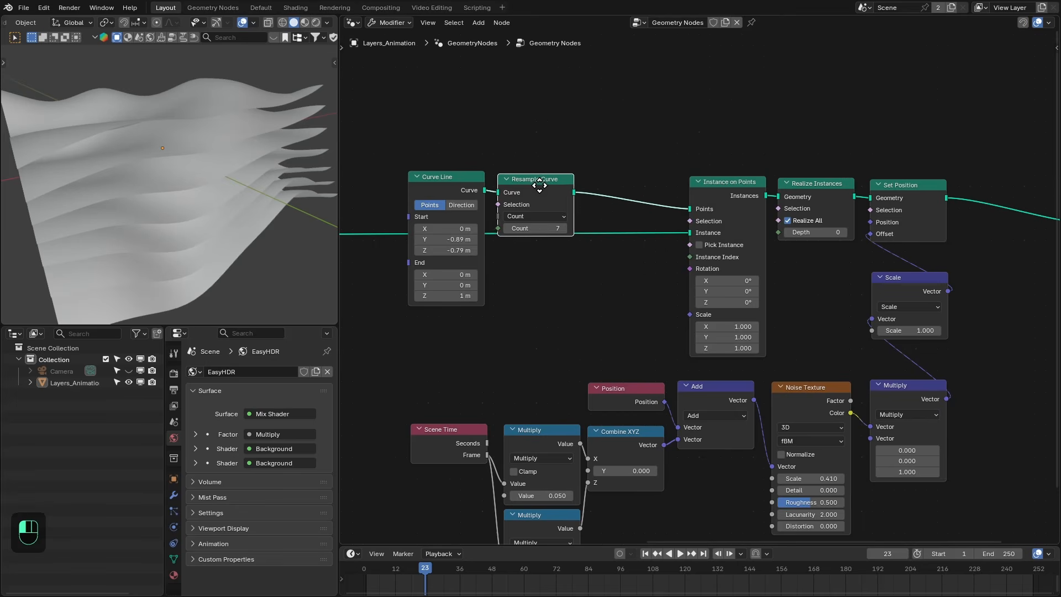
key(shift+a)
mouse_move(585, 181)
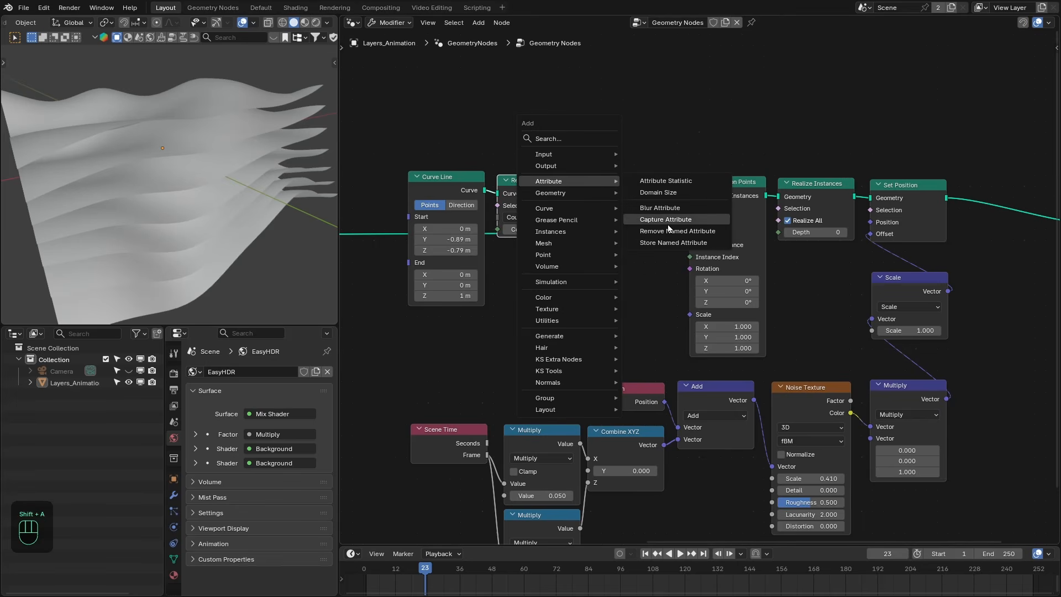
click(673, 243)
click(597, 173)
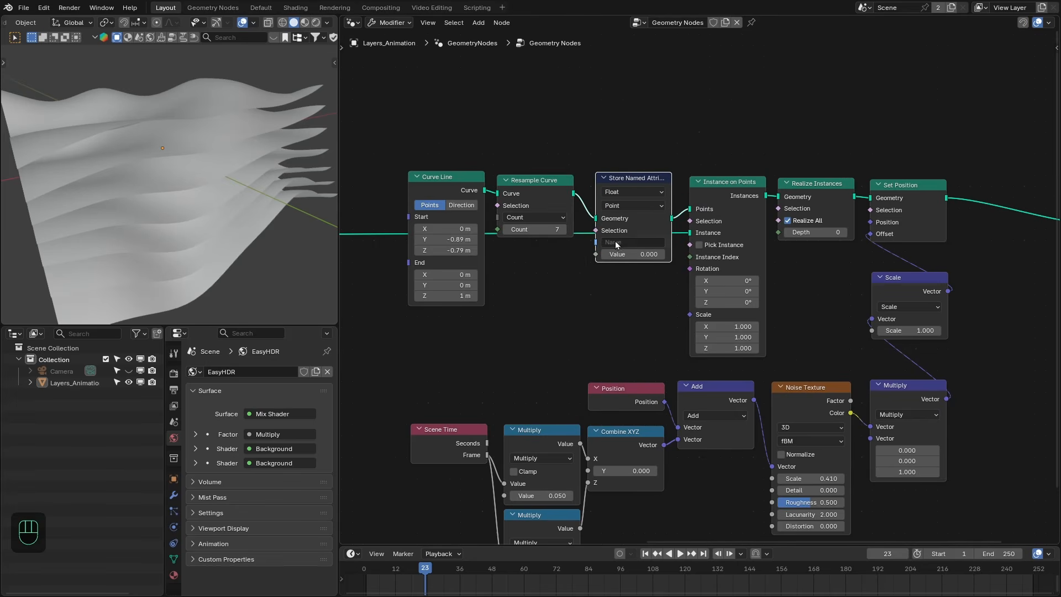
Step: Store the Spline Parameter Factor as a named attribute called gradient and hide the Spline Parameter node's unused outputs
drag(596, 254, 578, 259)
text(spline fac)
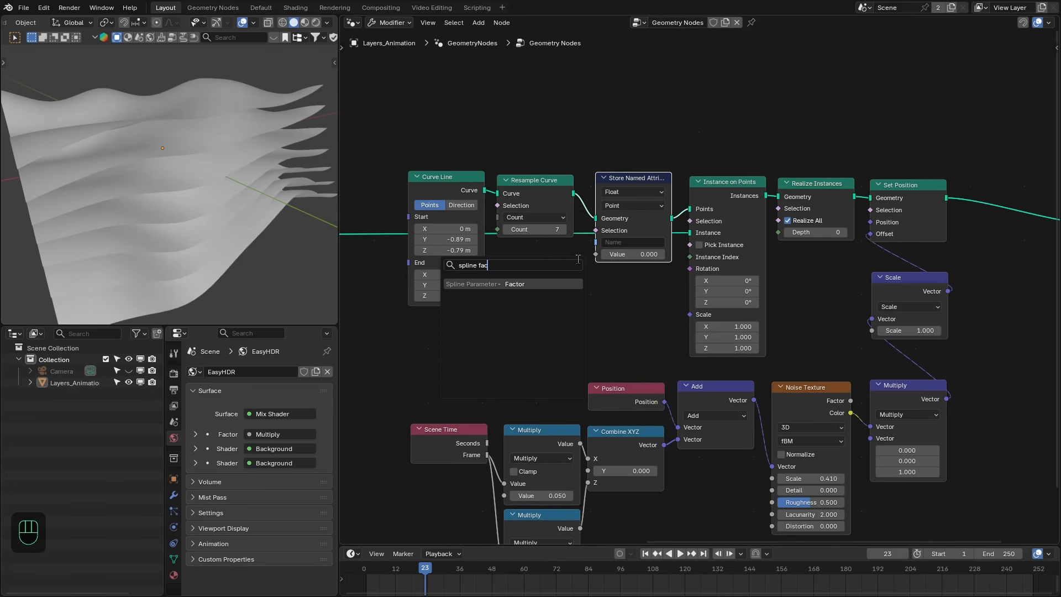
click(515, 307)
click(641, 242)
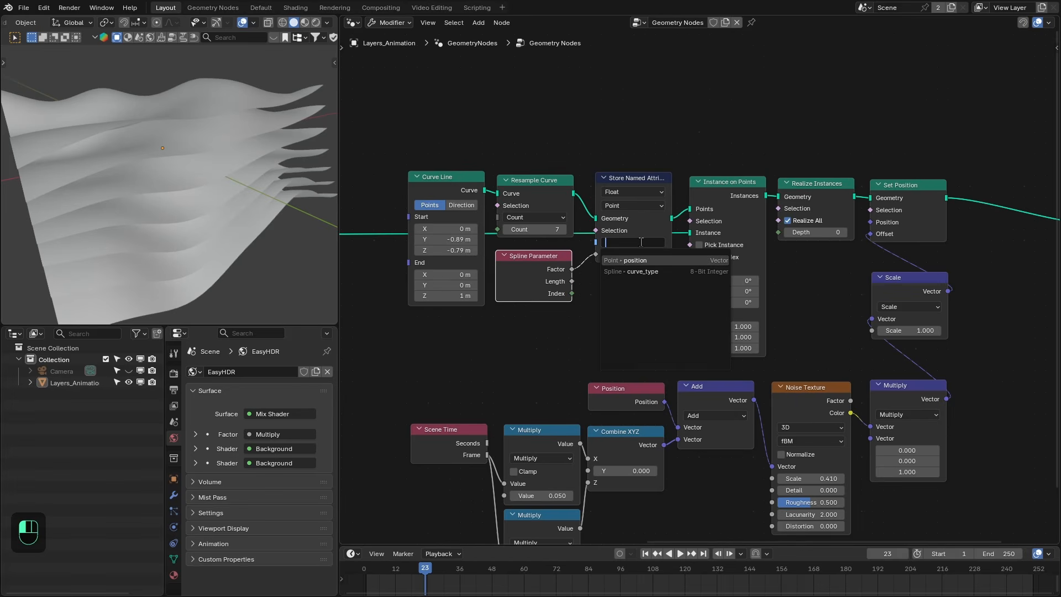
text(gradient)
key(Return)
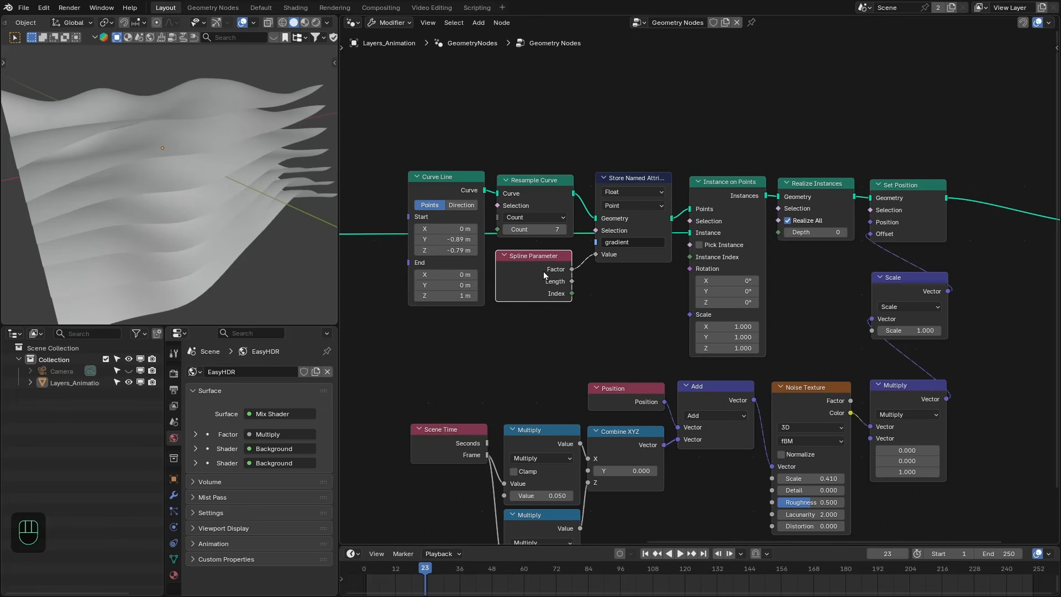
key(Home)
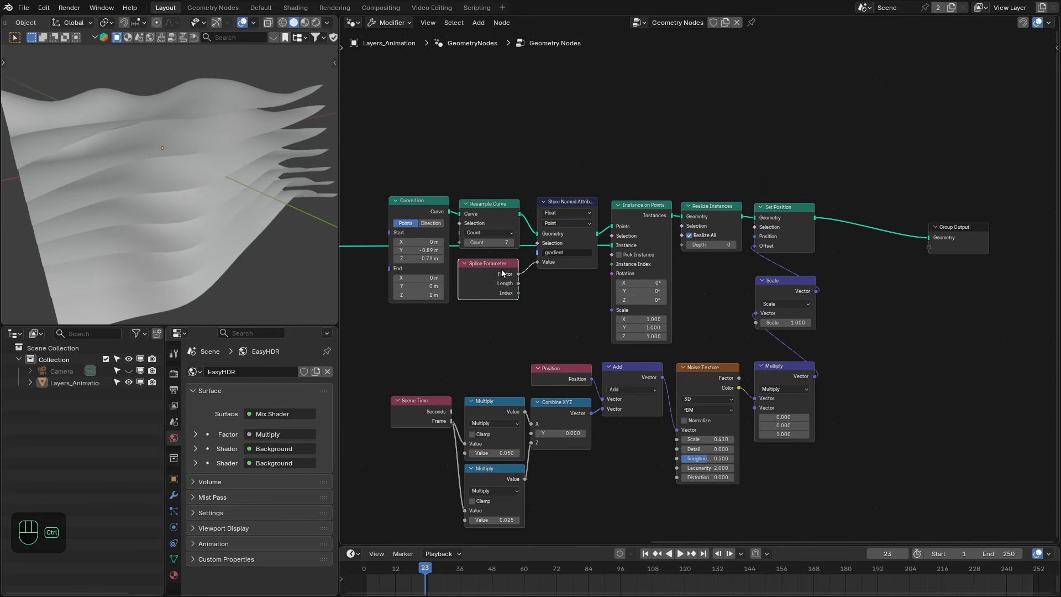
Step: Preview the gradient attribute on the Set Position geometry using a Named Attribute node and a Viewer
key(shift+a)
text(named)
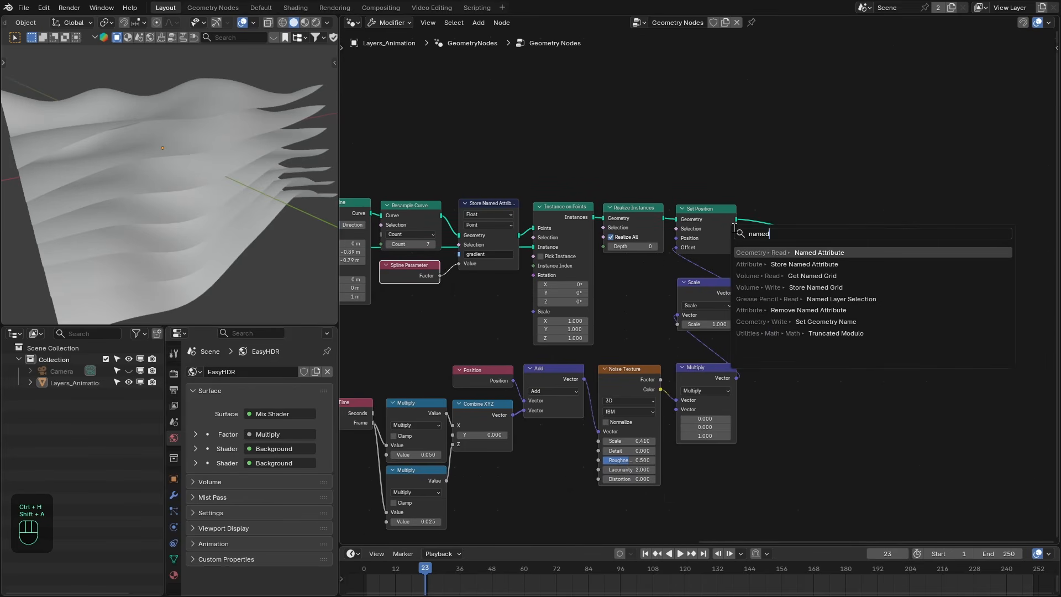
key(Return)
click(782, 276)
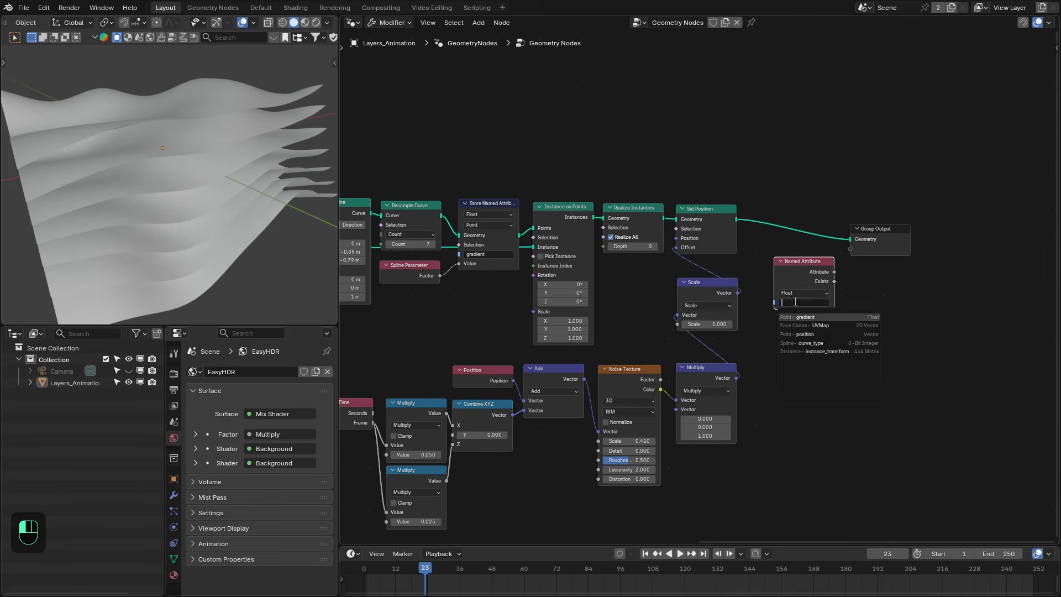
ctrl+shift+click(801, 263)
ctrl+shift+click(724, 220)
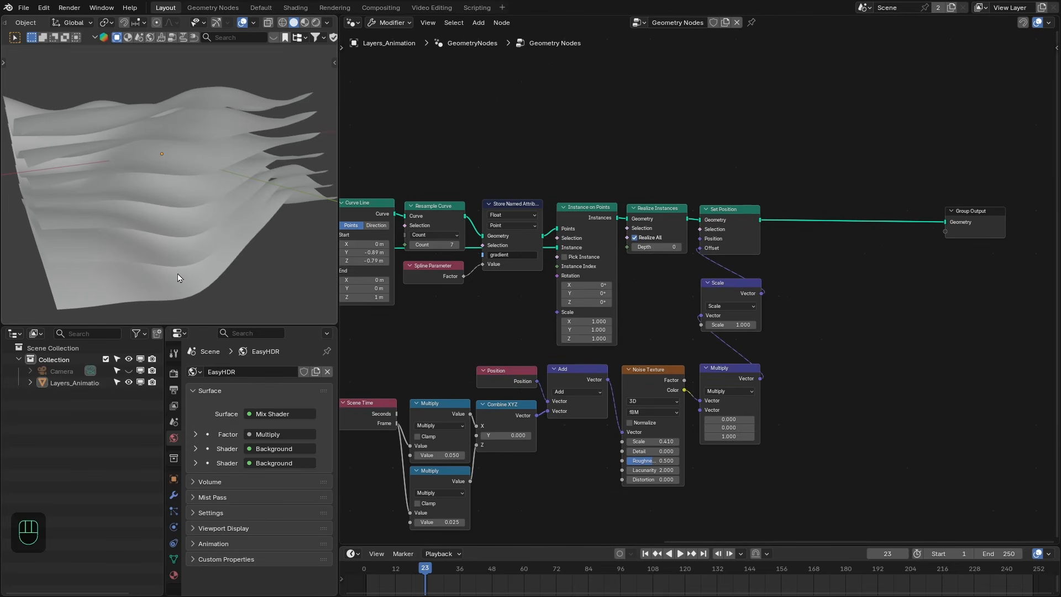
Step: Add a Set Material node between Set Position and Group Output
key(shift+a)
text(set mate)
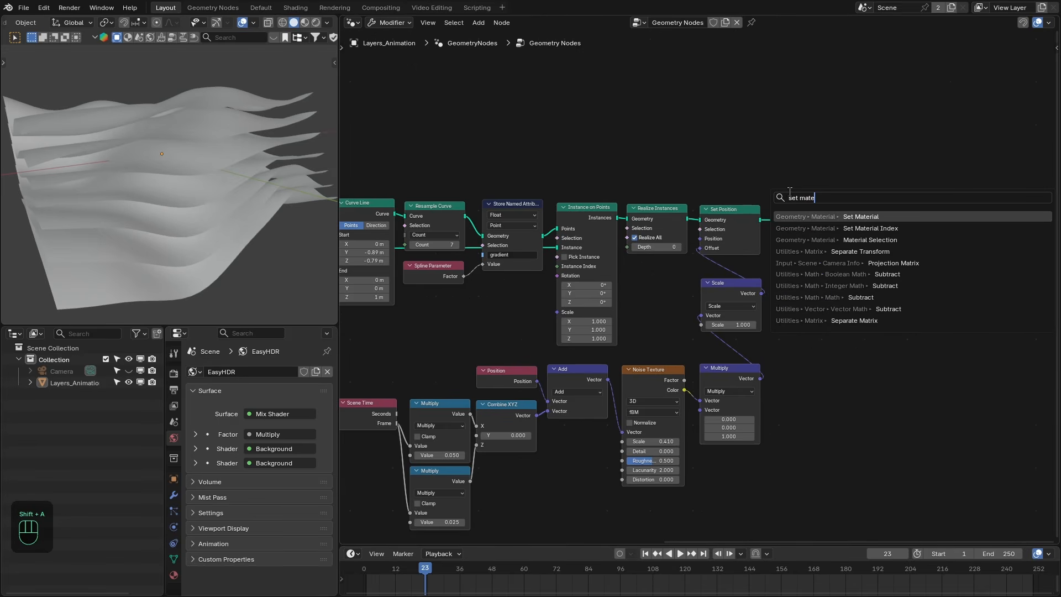
key(Return)
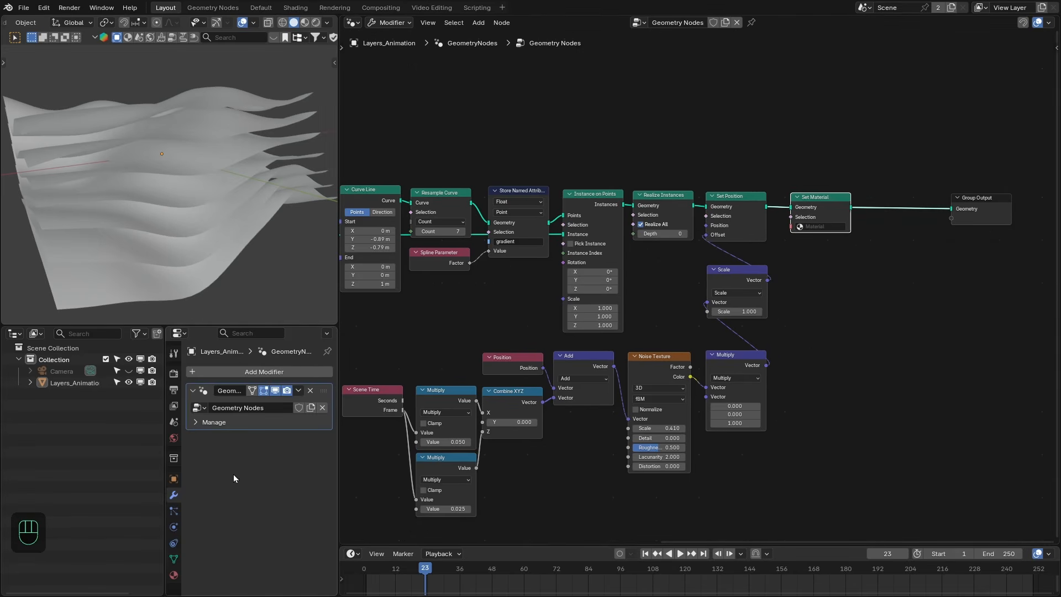
Step: Search the asset library for cloth materials, examine the candidates, and check the materials available for the layers object
click(173, 576)
click(200, 423)
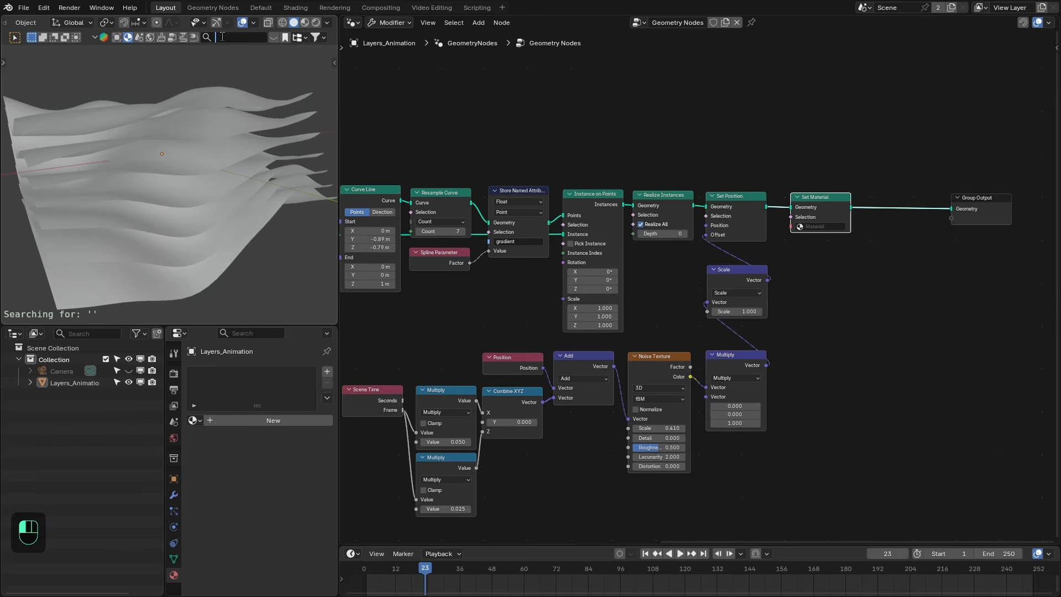
text(cloth)
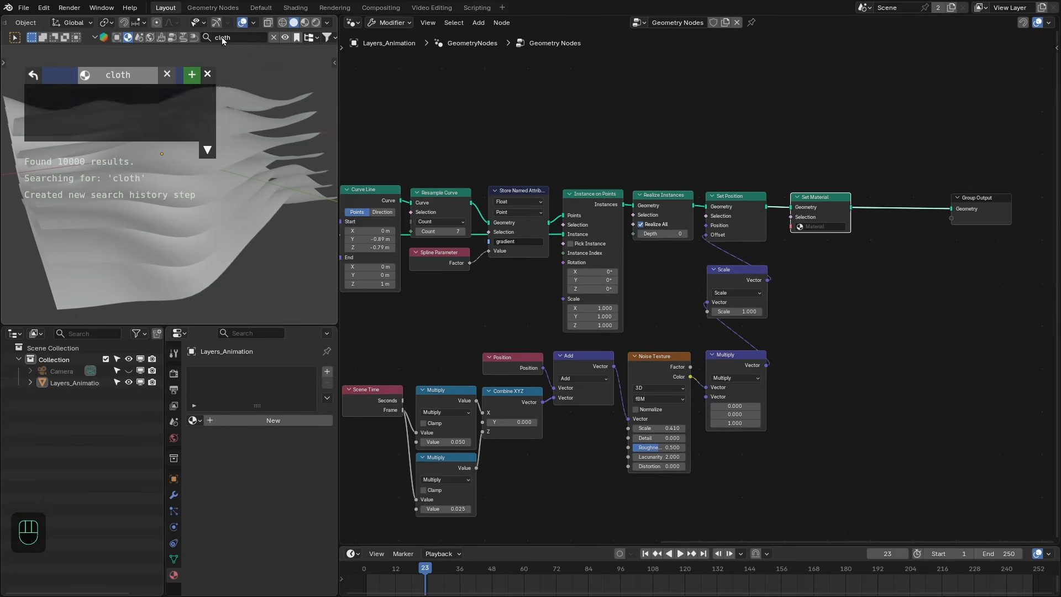
key(ctrl+space)
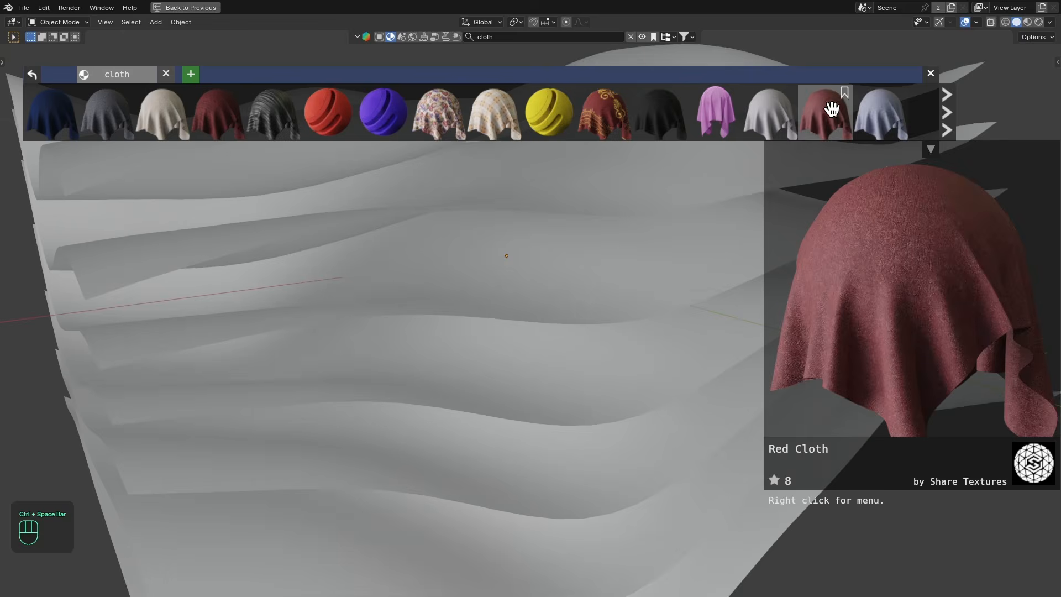
mouse_move(695, 118)
mouse_move(818, 121)
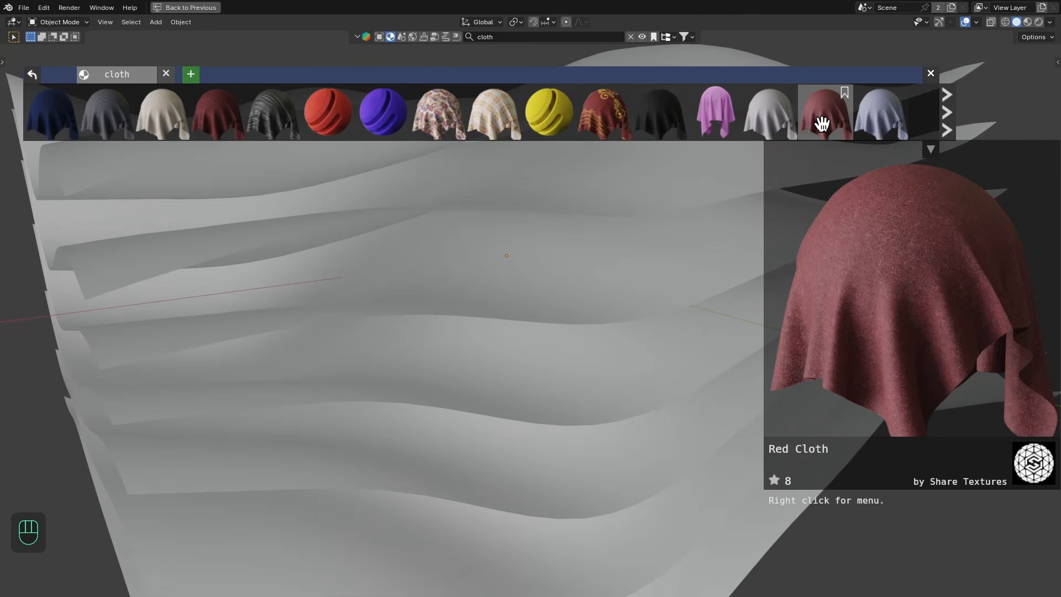
key(ctrl+space)
click(195, 420)
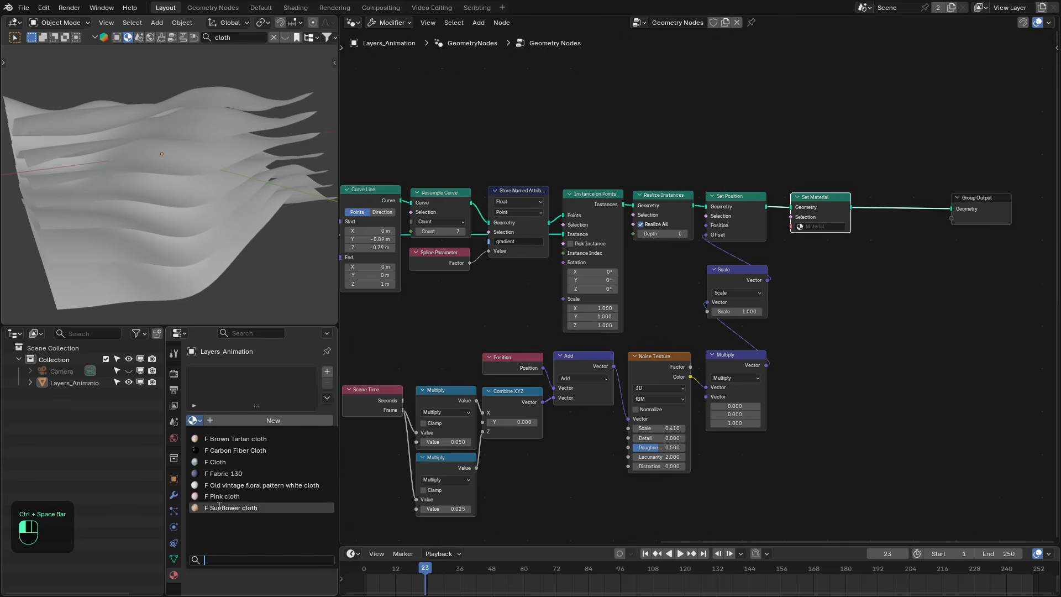
Step: Move the Set Material and Group Output nodes away from Set Position to leave space for more nodes
scroll(684, 325, up, 2)
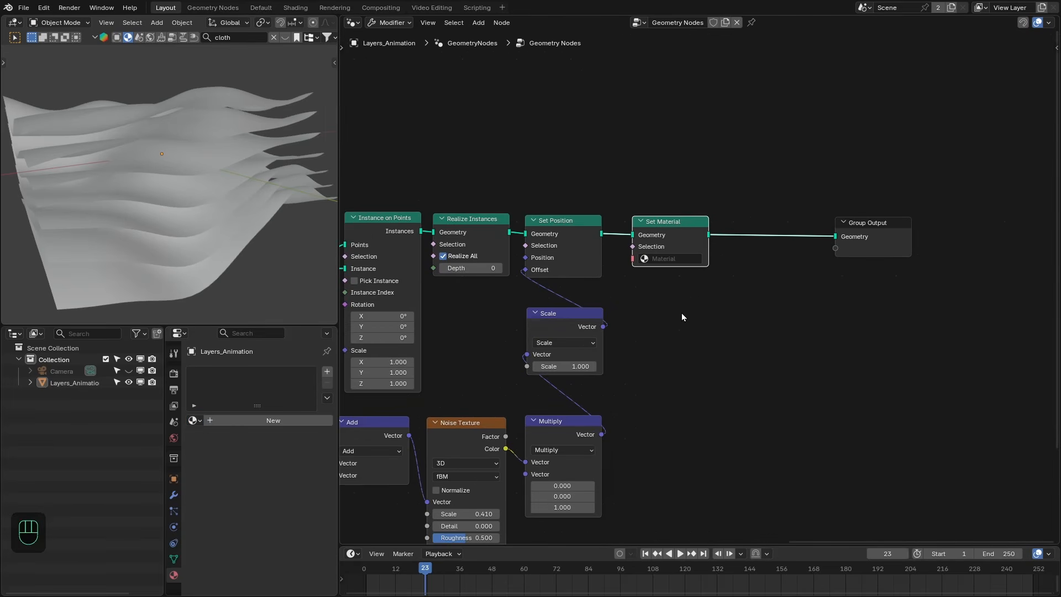
middle_drag(194, 184, 215, 224)
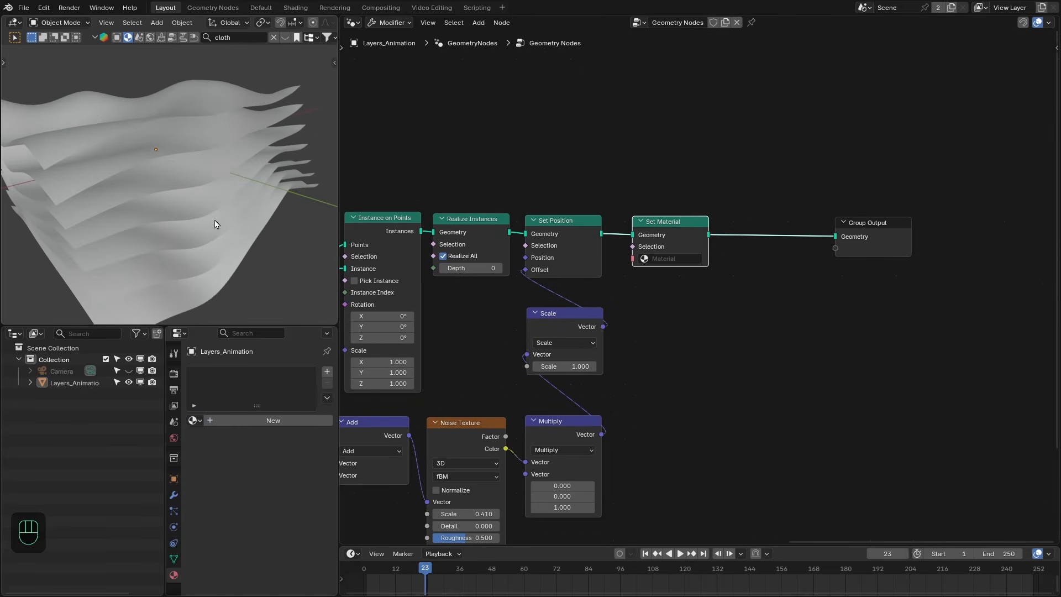
middle_drag(625, 330, 738, 269)
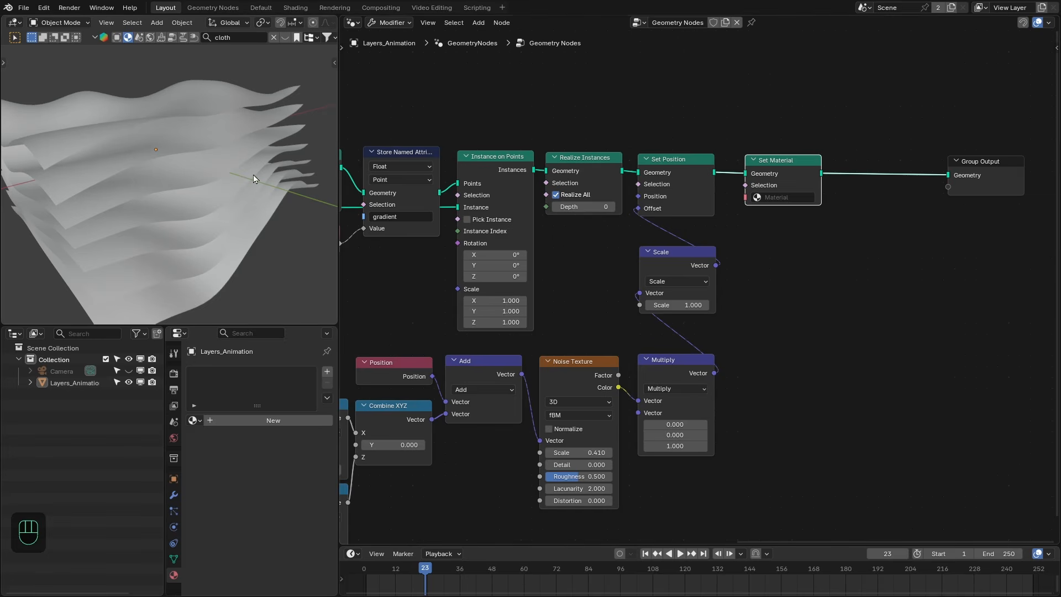
middle_drag(832, 239, 686, 245)
drag(627, 181, 914, 181)
Step: Add a Mesh Island node in the free space below the link between Set Position and Set Material
key(shift+a)
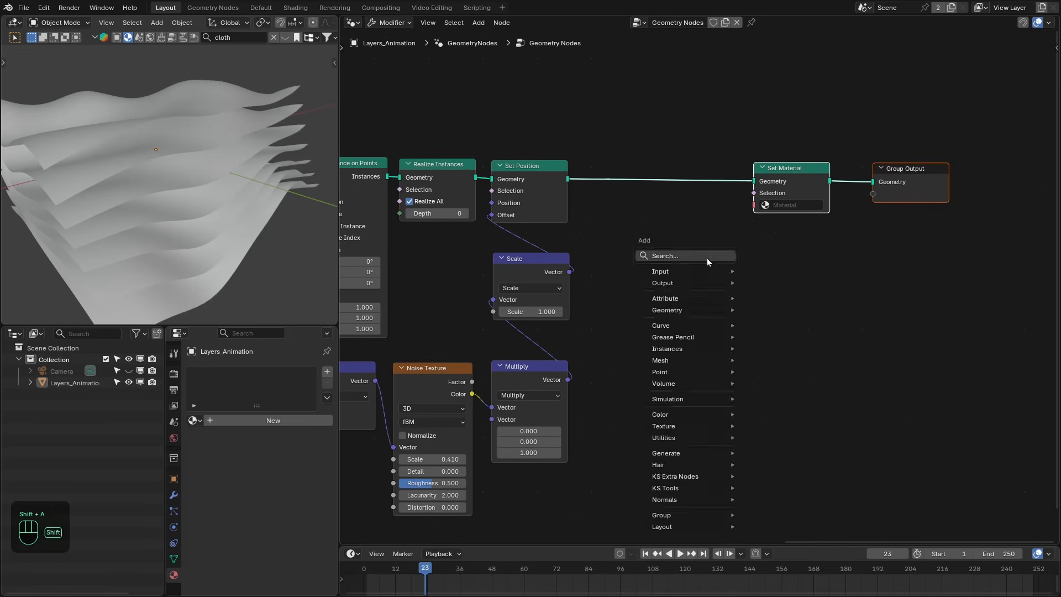
text(mesh)
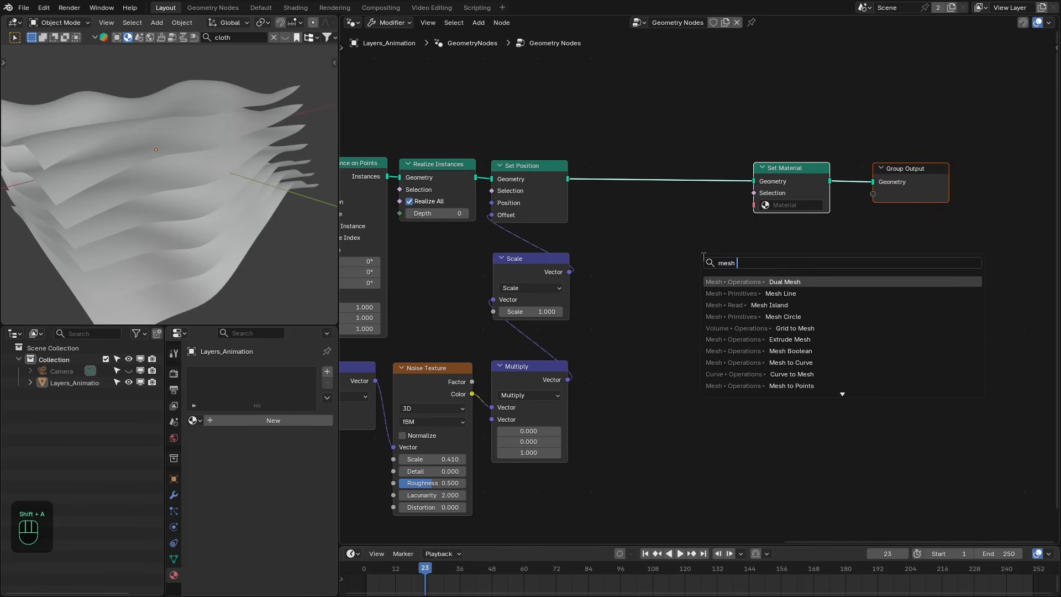
key(Down)
key(Down)
key(Return)
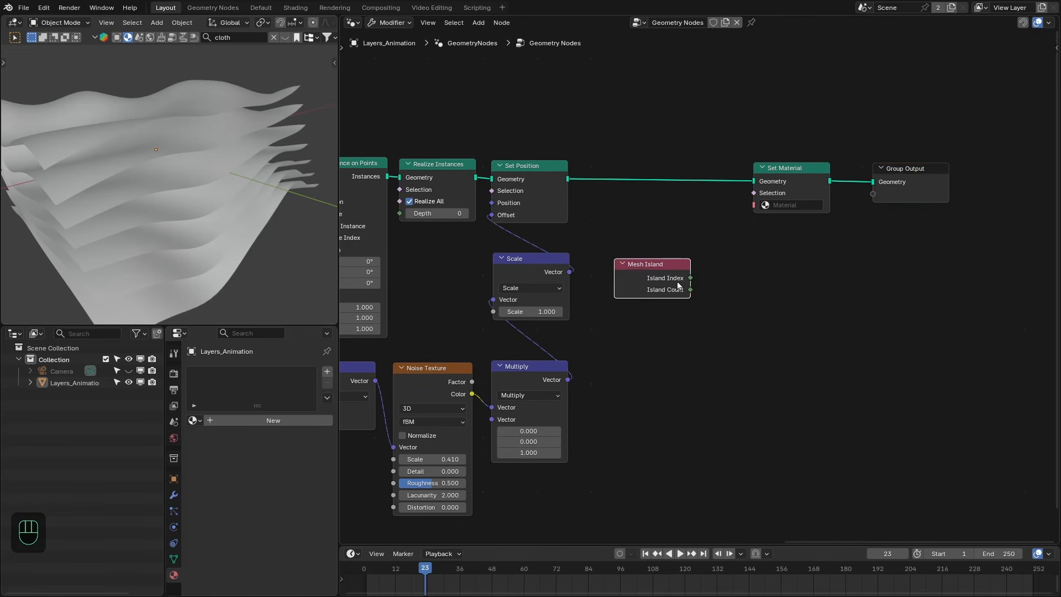
Step: Preview the Mesh Island node's Island Index on the Set Position geometry with a Viewer node
scroll(679, 285, up, 1)
drag(732, 280, 735, 282)
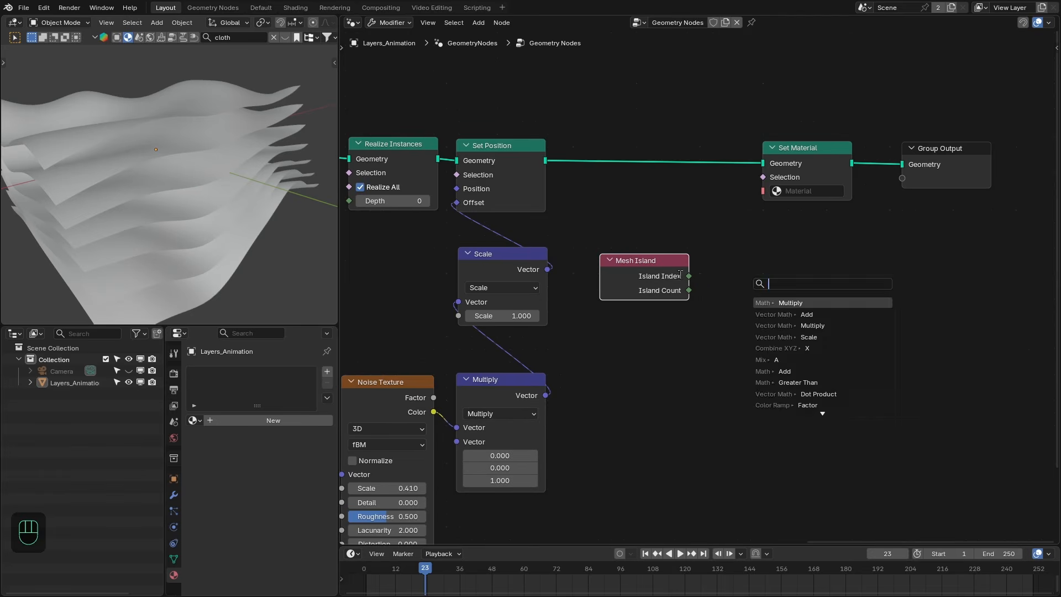
ctrl+shift+click(544, 166)
ctrl+shift+click(664, 282)
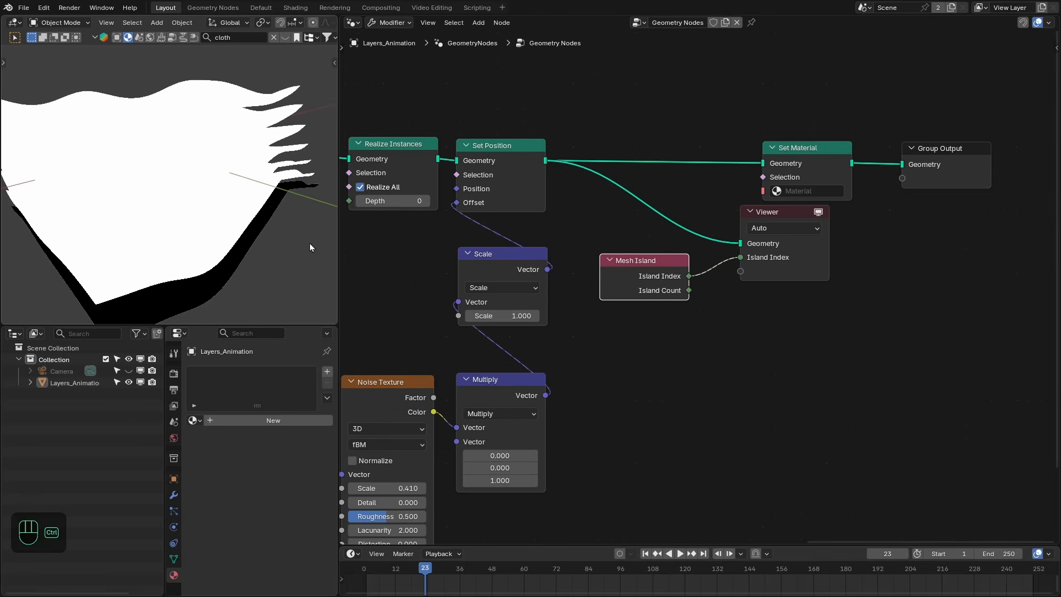
key(q)
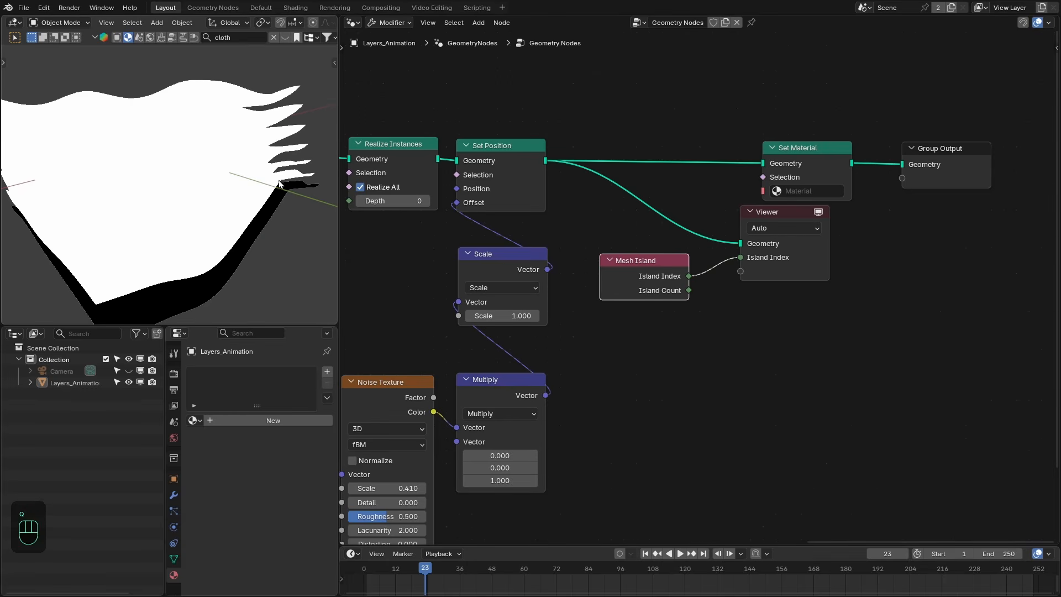
Step: Turn on the Text Info overlay and examine the island index values shown on the individual layers
scroll(290, 25, down, 5)
click(297, 22)
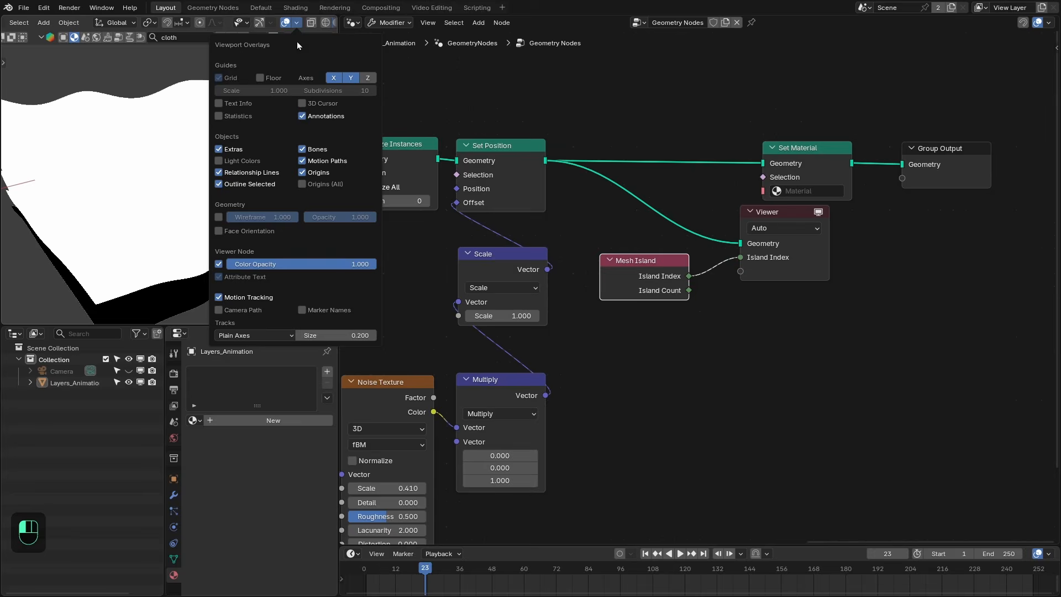
click(230, 108)
middle_drag(165, 166, 187, 224)
scroll(187, 224, up, 3)
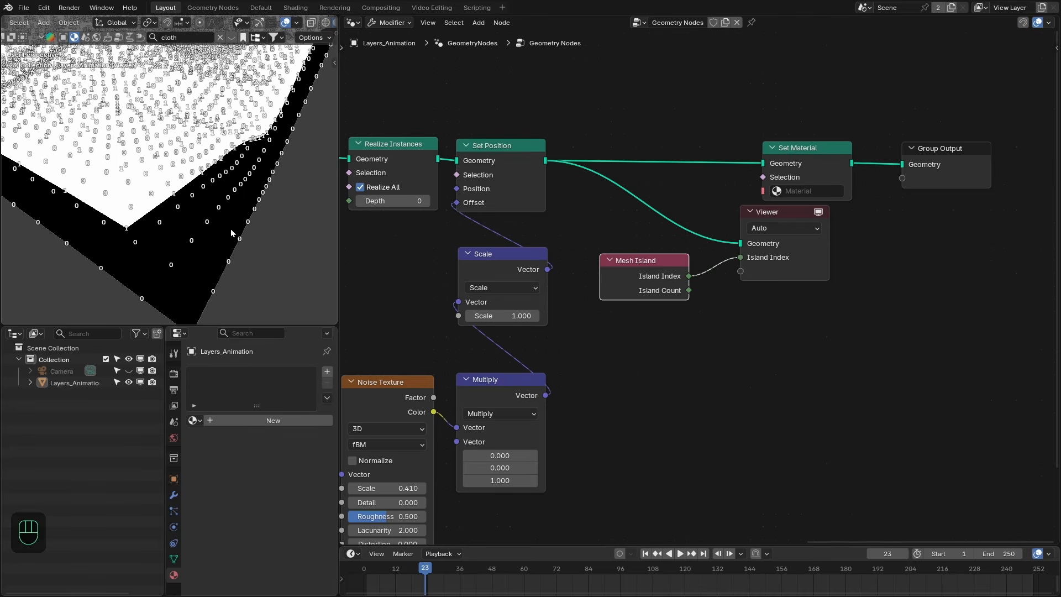
middle_drag(146, 199, 180, 254)
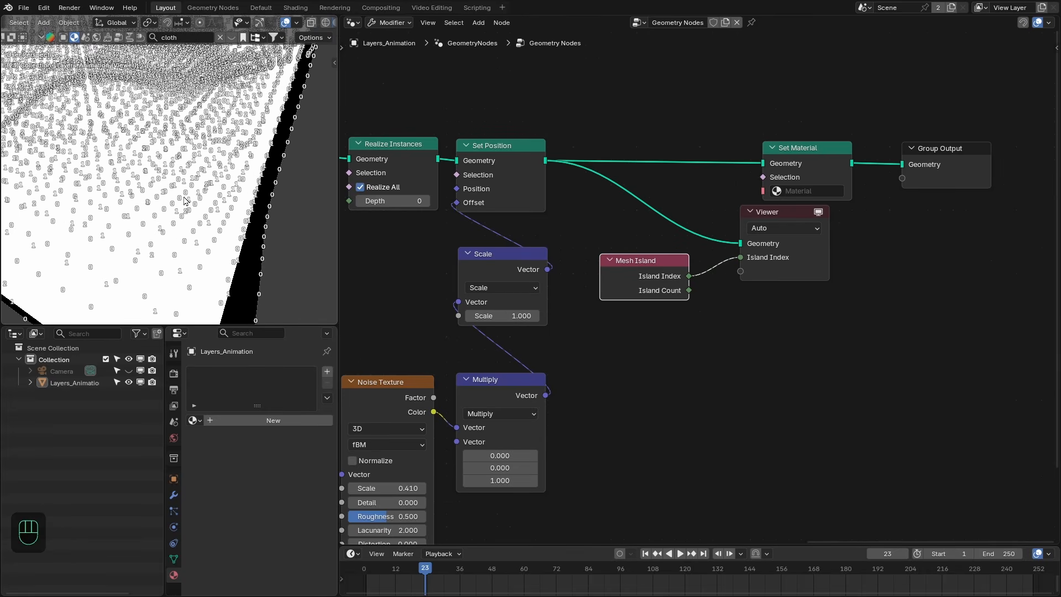
scroll(289, 190, down, 5)
middle_drag(290, 190, 222, 202)
Step: Remove the Viewer node and feed the Mesh Island's Island Index into a new integer Equal compare node
mouse_move(600, 304)
mouse_down()
mouse_move(568, 301)
mouse_move(594, 312)
mouse_up()
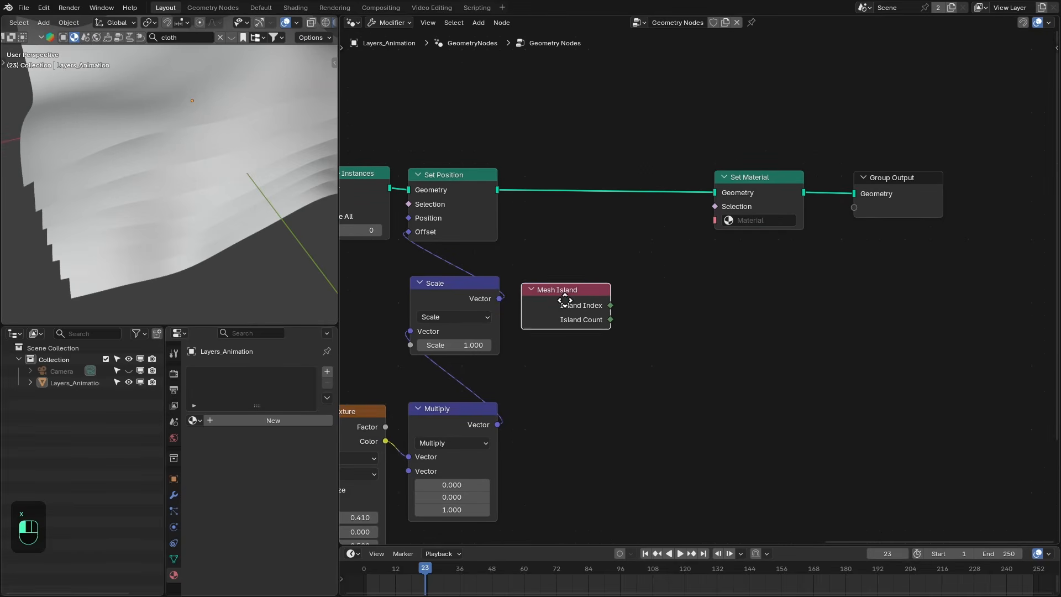
drag(630, 312, 660, 312)
text(equal)
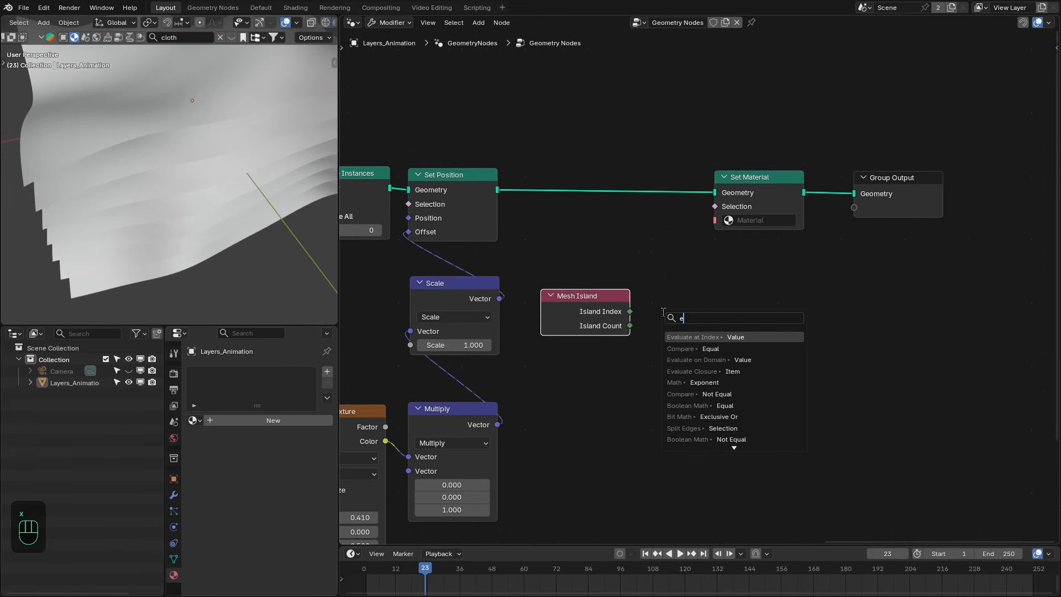
key(Return)
Step: Connect the Equal node's Result to Set Material's Selection and choose the Brown Tartan cloth material
drag(729, 290, 731, 288)
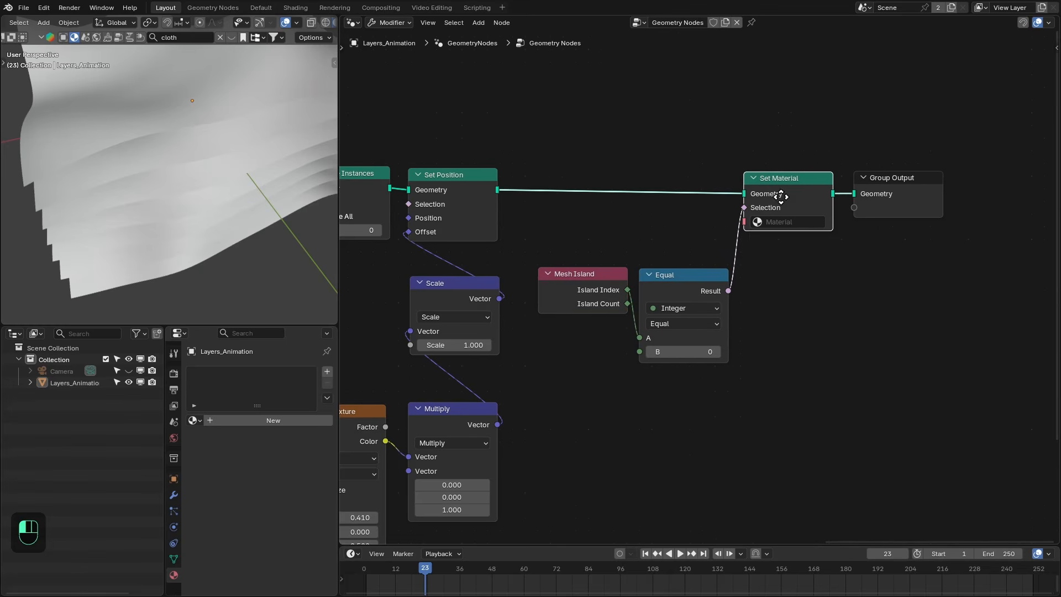
click(759, 220)
click(785, 277)
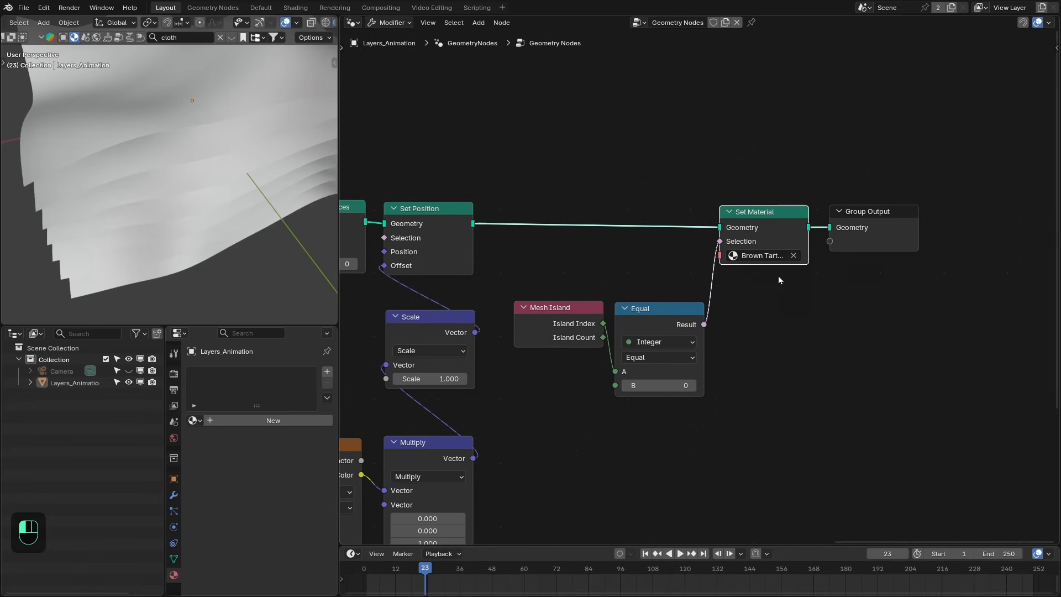
Step: Step the Equal node's B value up to 6 to test the material on each layer, and reset it to 0
middle_drag(287, 239, 238, 239)
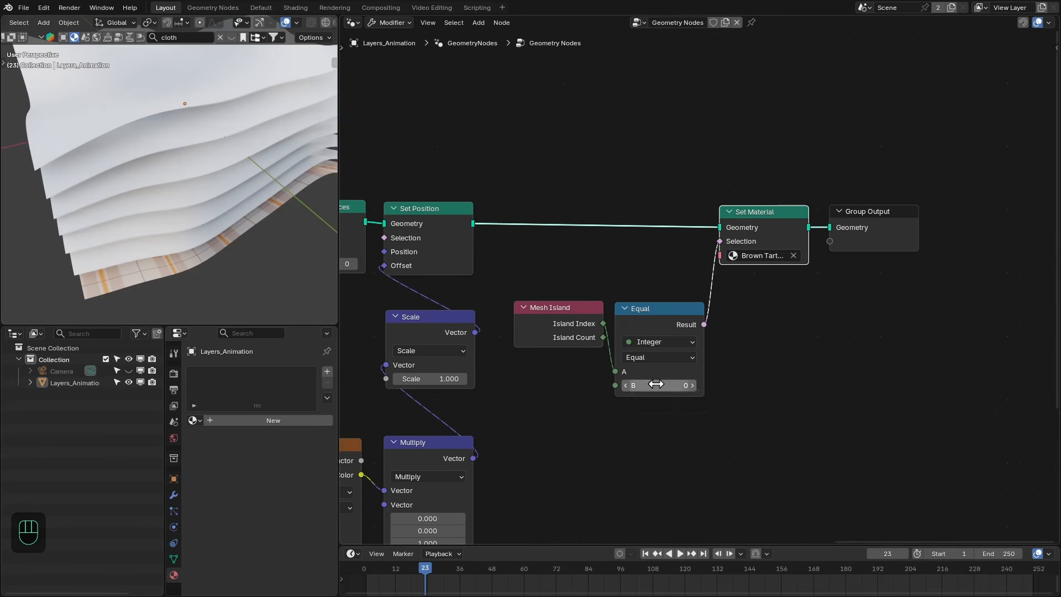
click(693, 386)
click(693, 386)
click(693, 385)
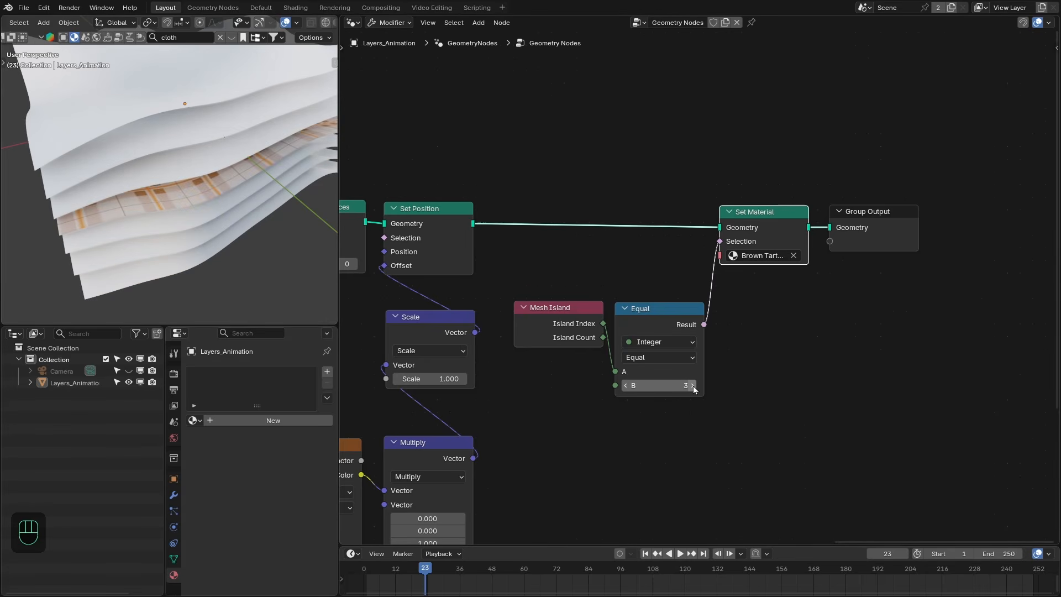
click(692, 385)
click(693, 386)
click(693, 385)
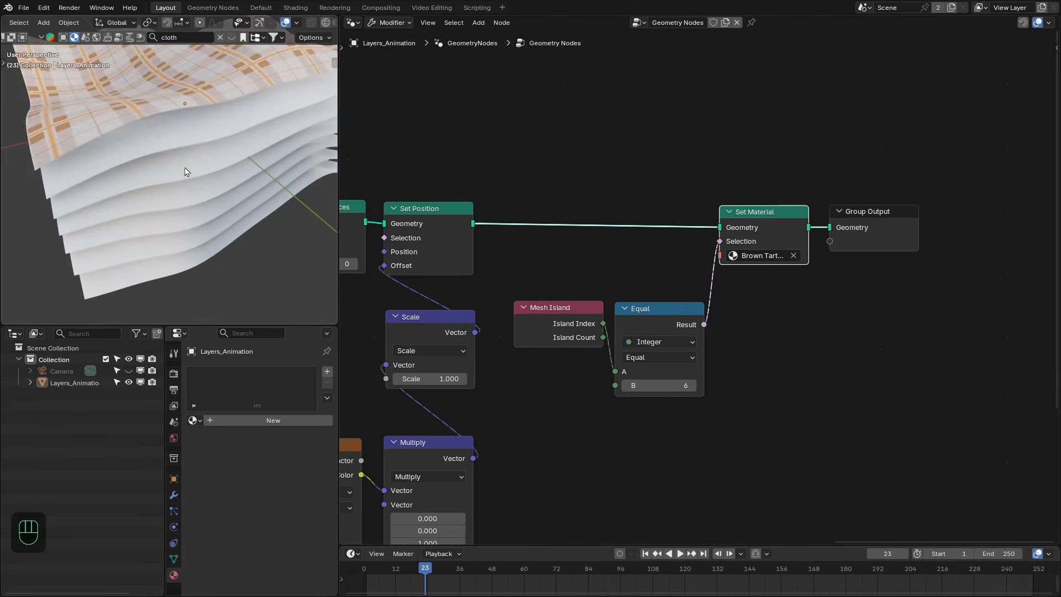
scroll(154, 116, down, 1)
middle_drag(155, 117, 189, 137)
double_click(618, 397)
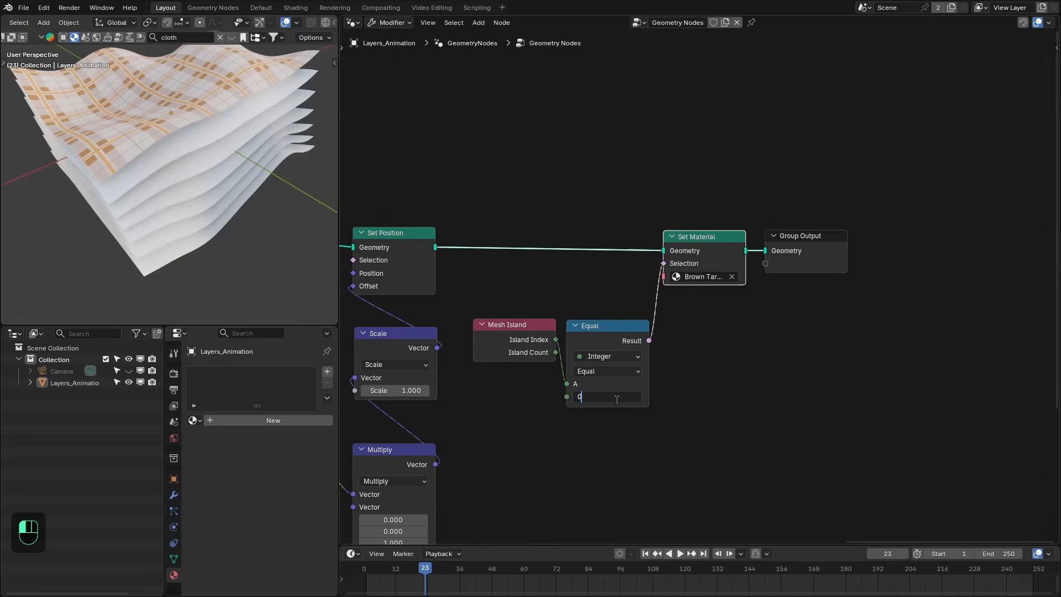
text(0)
key(Return)
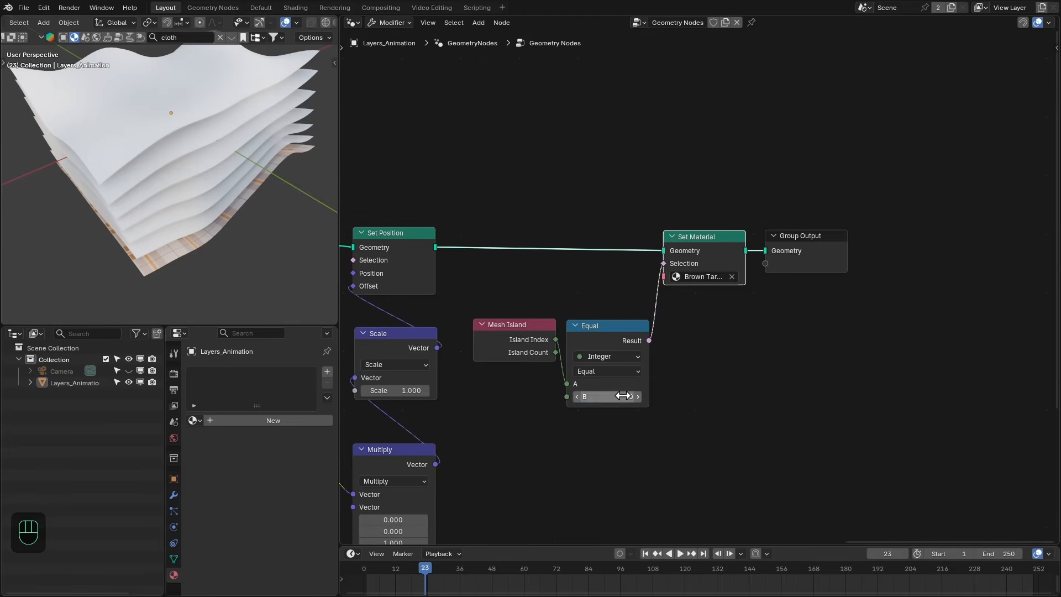
Step: Move the Mesh Island and Equal nodes beneath Set Material and combine all three into a node group
drag(569, 330, 577, 336)
drag(586, 330, 675, 322)
drag(592, 226, 729, 369)
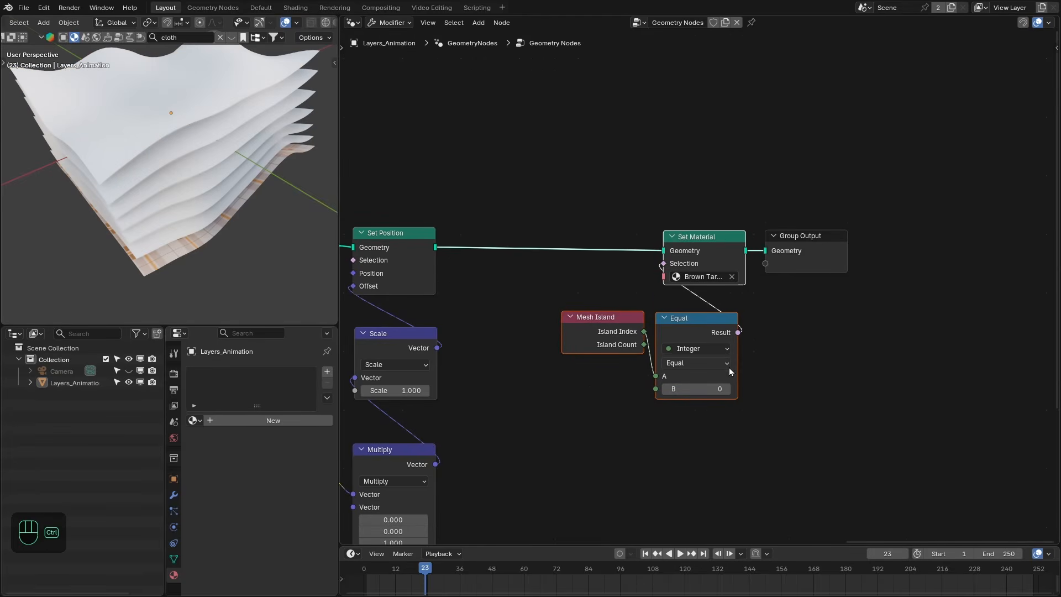
key(ctrl+g)
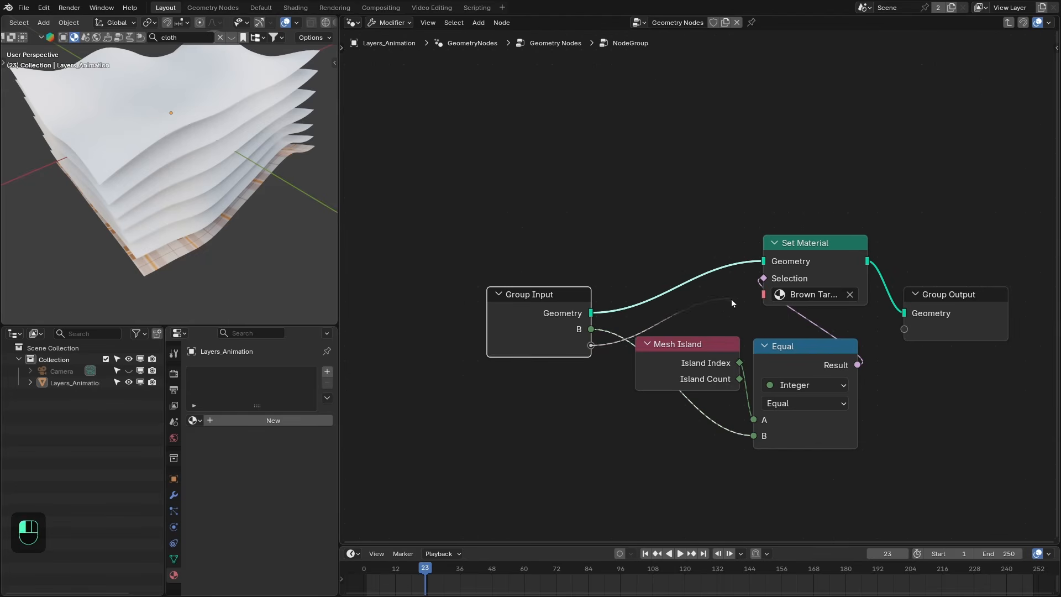
Step: Expose Set Material's Material socket as a group input and rename the B input to Index
key(n)
click(1054, 75)
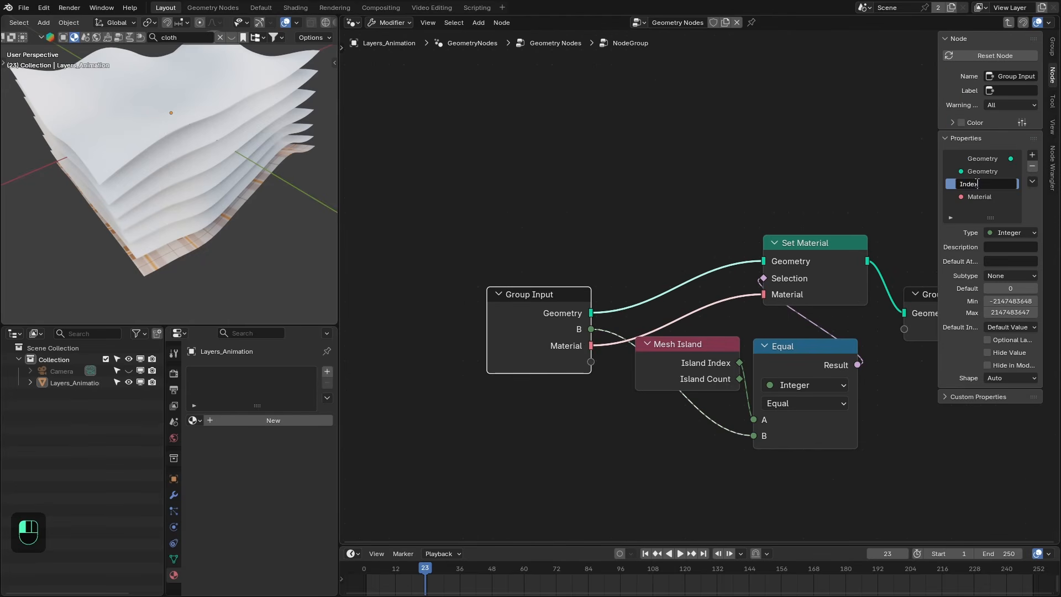
click(835, 194)
Step: Arrange the nodes inside the group compactly, with Group Input and Group Output close to Set Material
drag(775, 219, 870, 279)
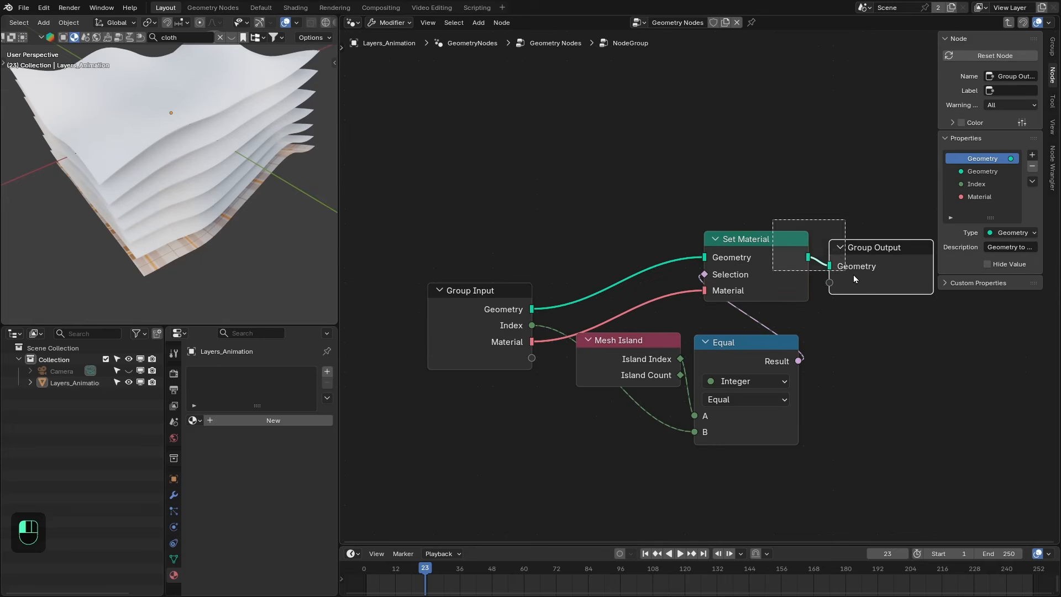
drag(876, 270, 874, 289)
drag(488, 322, 632, 276)
middle_drag(633, 276, 583, 275)
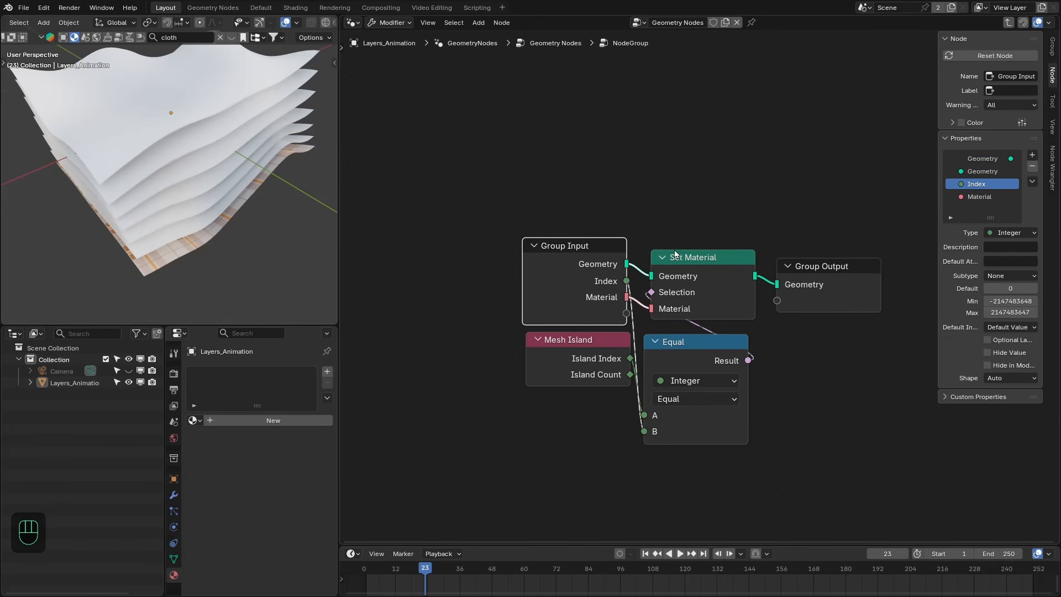
drag(725, 225, 817, 281)
drag(823, 282, 820, 270)
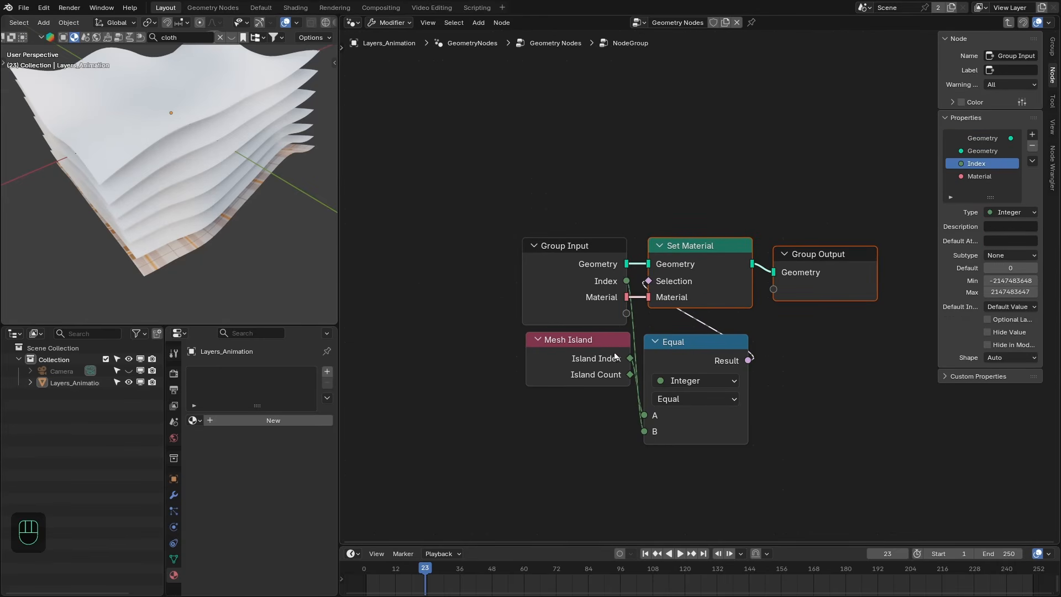
Step: Leave the node group, hide its node options and place it beside Set Position, clear of Group Output
key(n)
key(Tab)
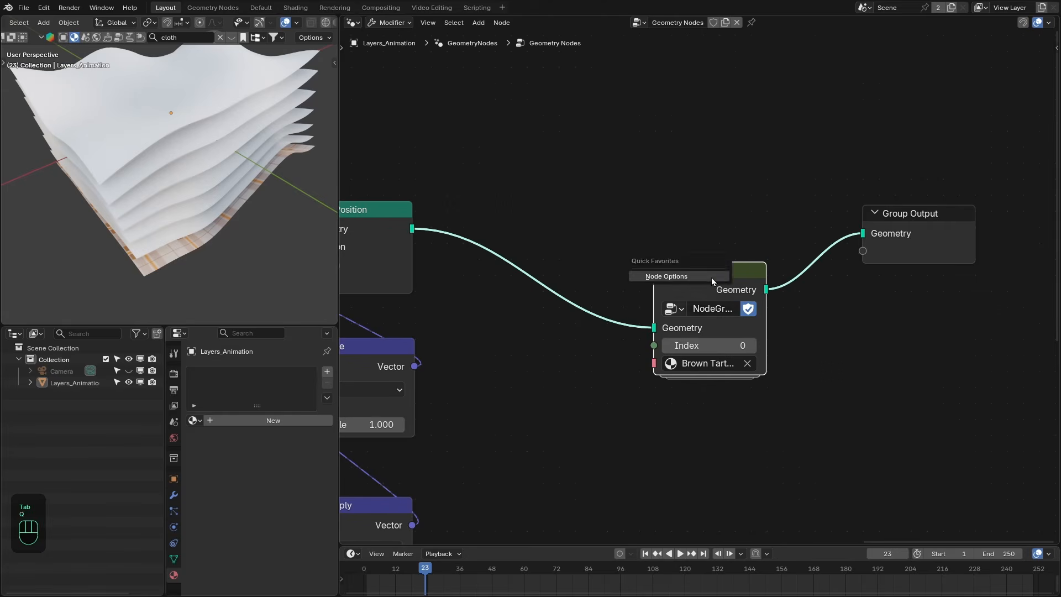
click(711, 278)
scroll(706, 283, down, 2)
scroll(619, 257, up, 2)
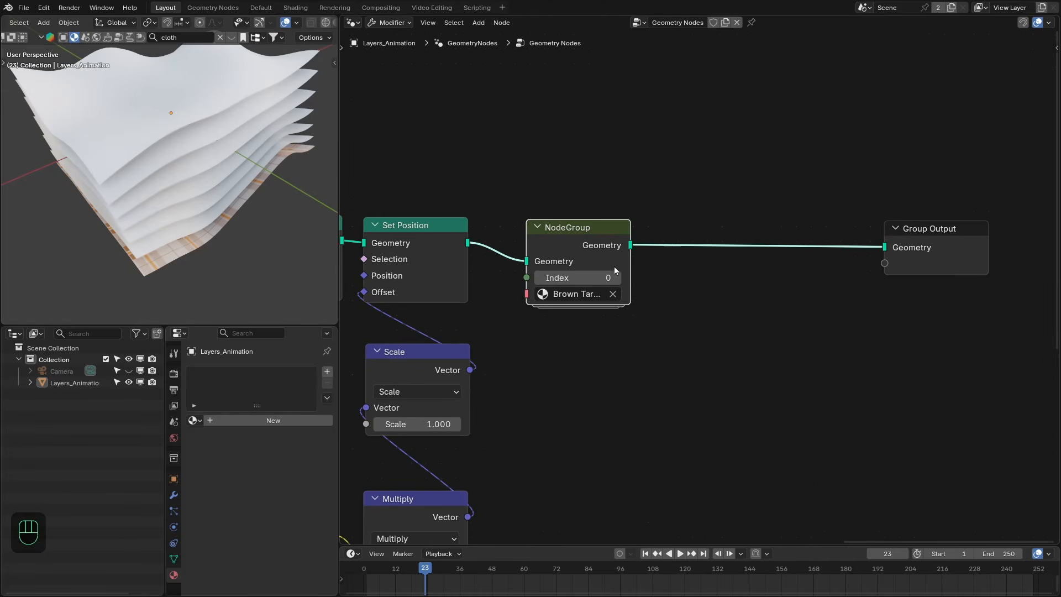
Step: Insert a duplicate of the node group after the first, with material Carbon Fiber Cloth and Index 1
key(shift+d)
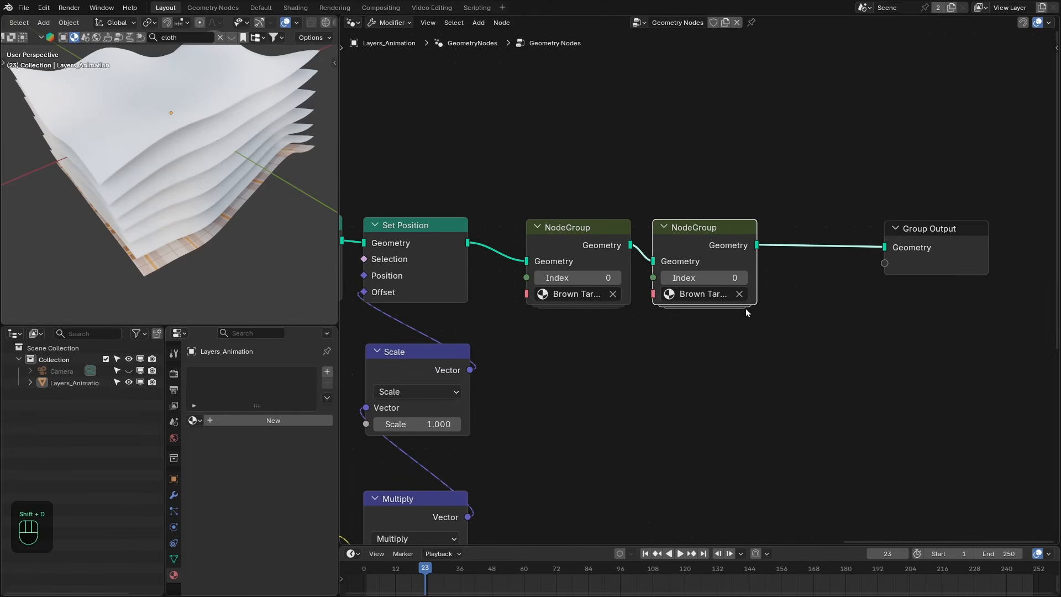
click(731, 293)
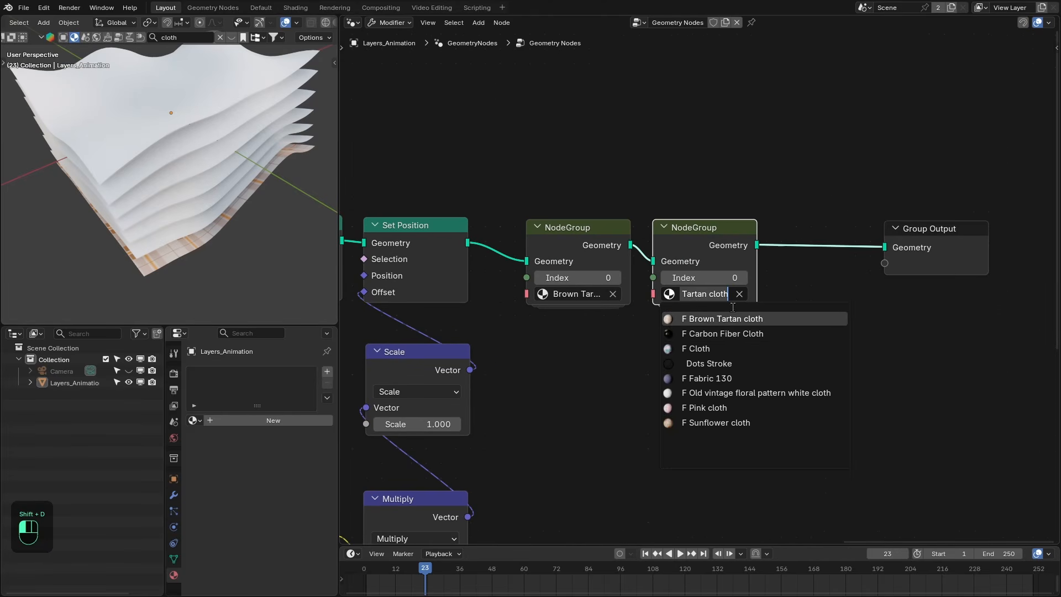
click(758, 333)
click(743, 278)
Step: Move Group Output farther away and insert a third node group copy with material Cloth and Index 2
scroll(779, 300, up, 1)
middle_drag(827, 292, 760, 288)
drag(883, 249, 965, 247)
click(623, 239)
key(shift+d)
click(751, 239)
click(774, 292)
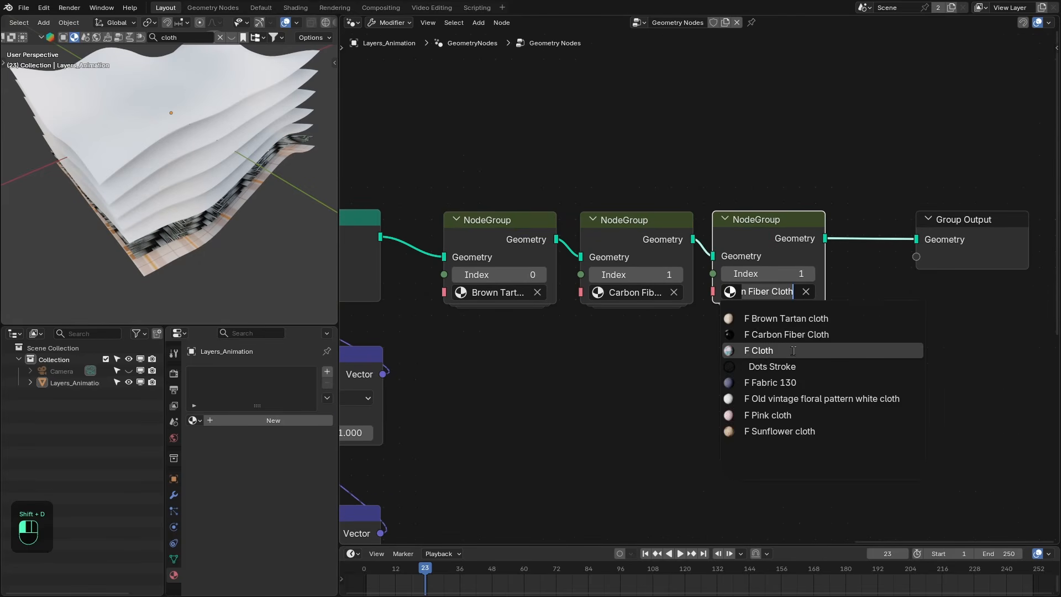
click(806, 353)
click(811, 275)
Step: Insert a fourth node group copy before Group Output, with material Fabric 130 and Index 3
click(651, 238)
key(shift+d)
click(794, 240)
click(721, 291)
click(728, 382)
click(760, 274)
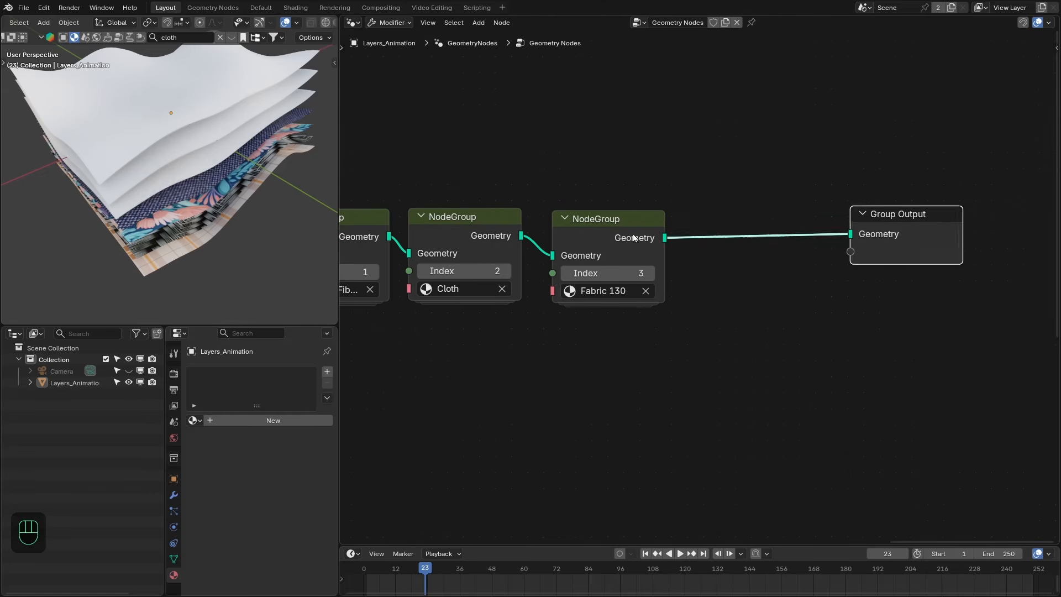
Step: Insert a fifth node group copy with material Old vintage floral pattern white cloth and Index 4
key(shift+d)
click(767, 236)
click(743, 287)
click(756, 394)
Step: Insert a sixth node group copy before Group Output, with material Pink cloth and Index 5
key(shift+d)
click(715, 233)
click(713, 287)
click(733, 407)
click(757, 269)
Step: Insert a seventh node group copy with material Sunflower cloth and Index 6, and play the animation to check the layers
key(shift+d)
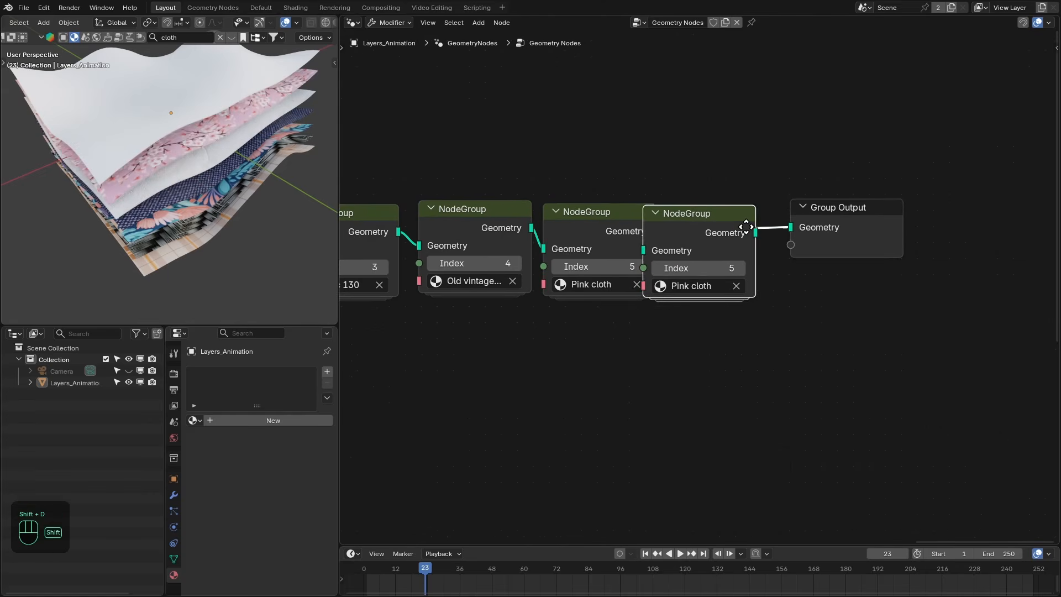
click(769, 228)
click(719, 286)
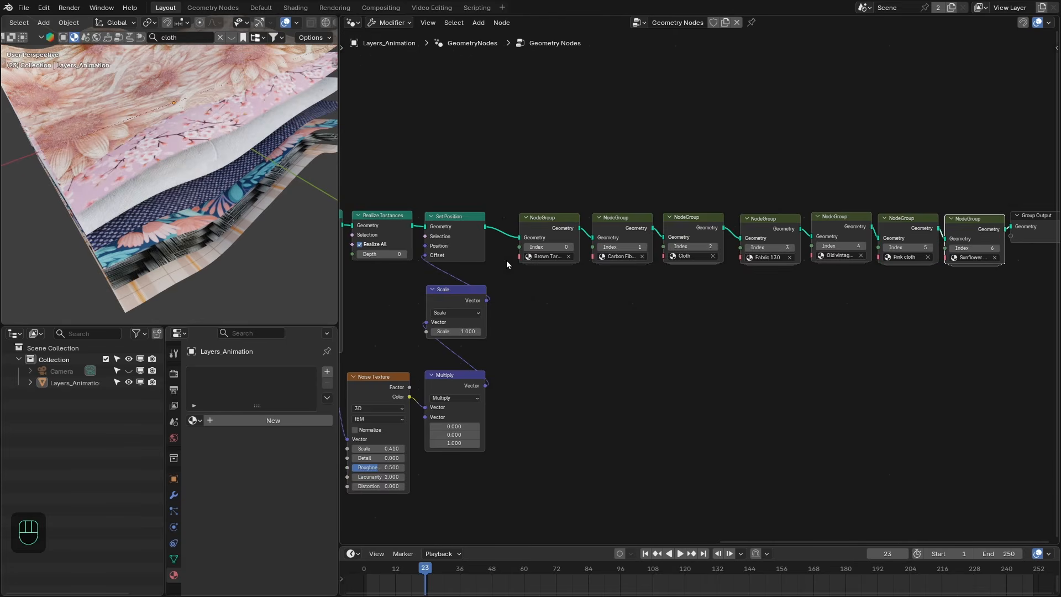
scroll(702, 275, up, 1)
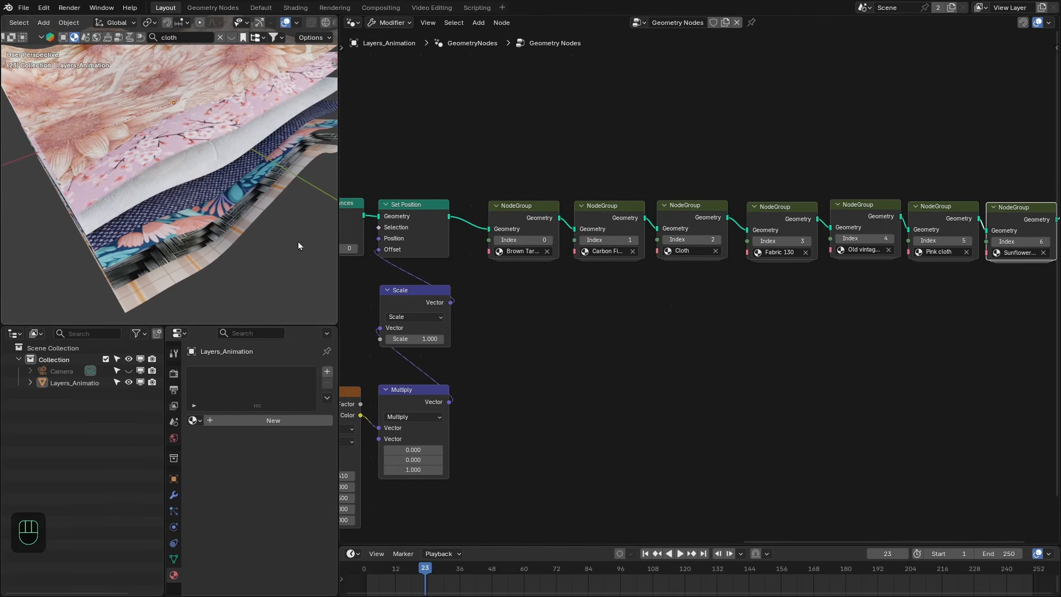
key(space)
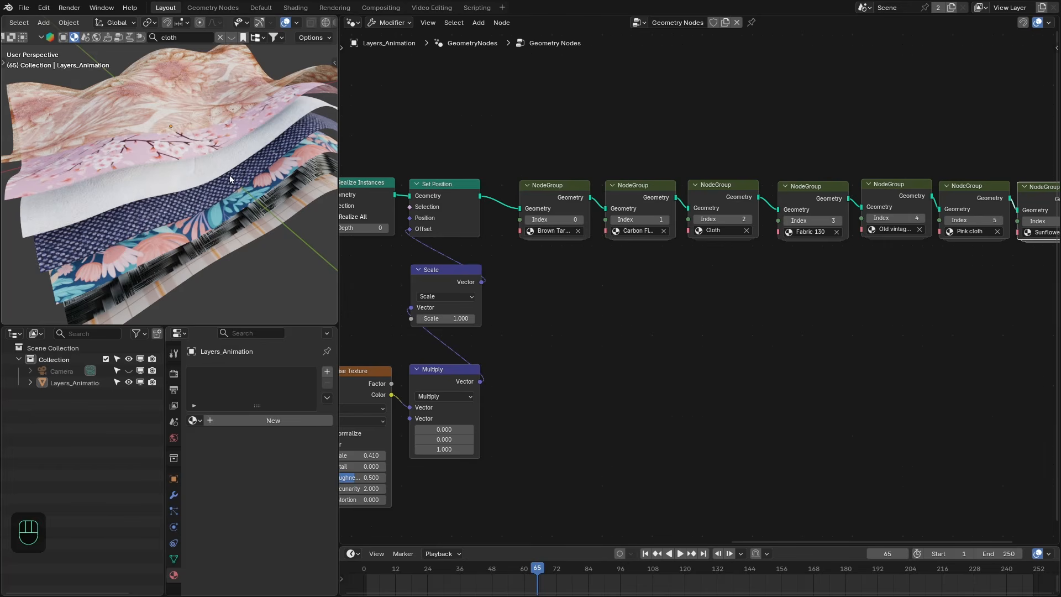
Step: Add a Solidify modifier to the layers object and collapse its settings
click(174, 497)
click(276, 371)
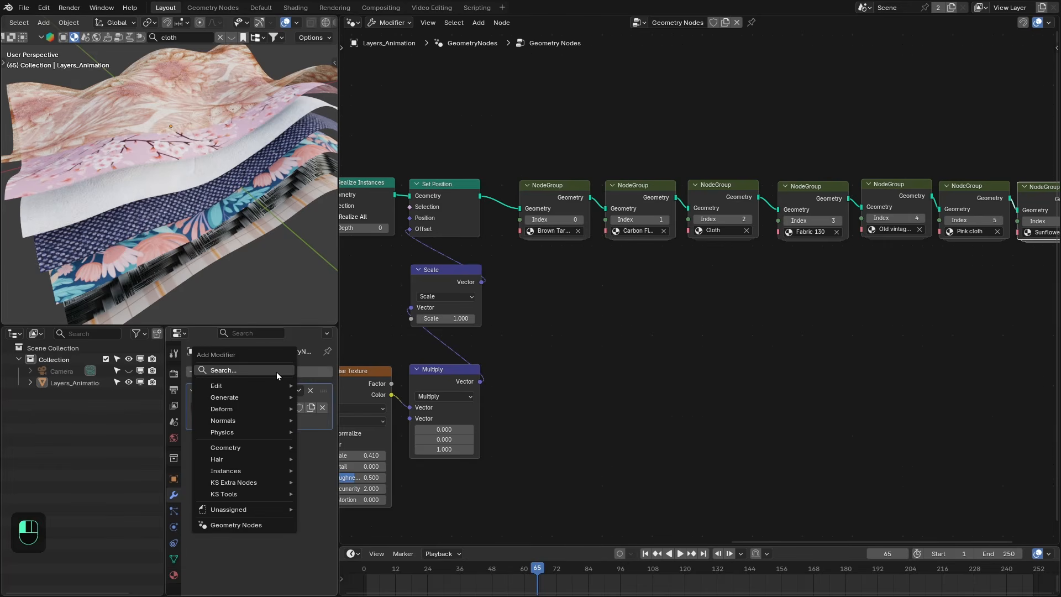
mouse_move(235, 398)
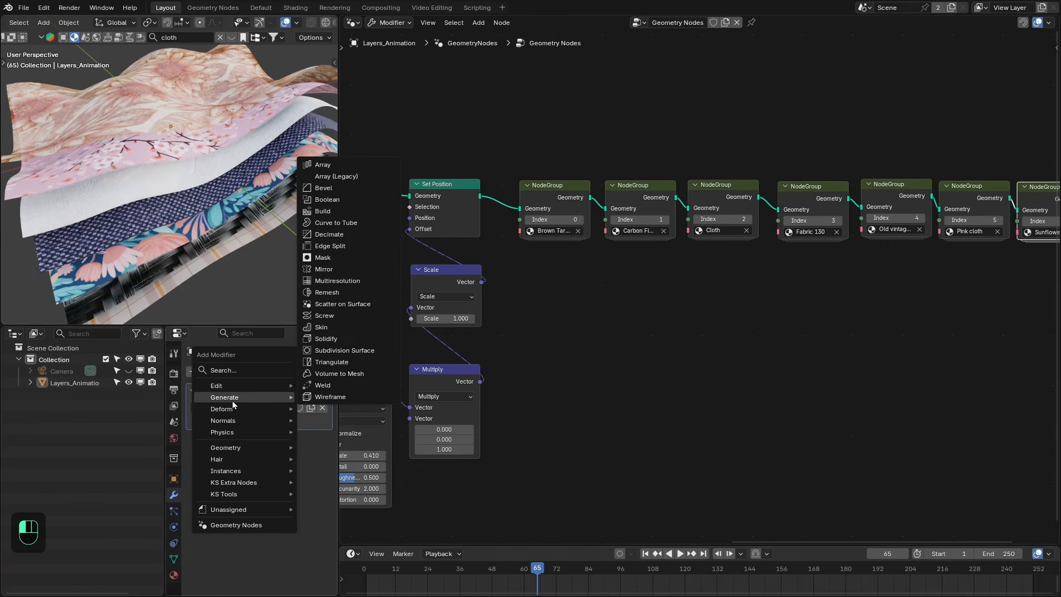
click(333, 343)
scroll(238, 197, up, 6)
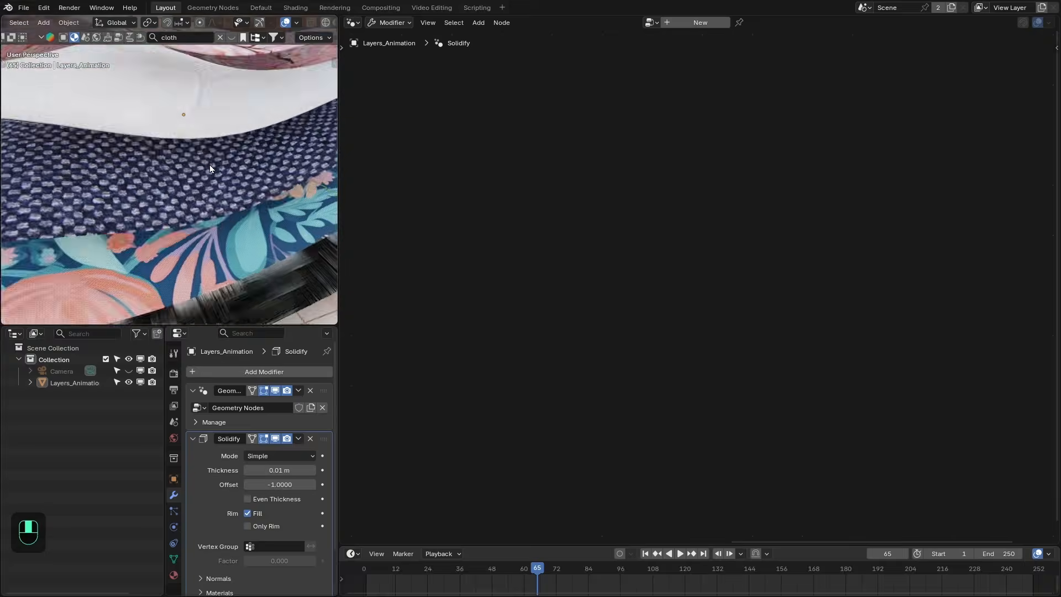
click(193, 438)
Step: Add a Bevel modifier after Solidify, reduce its amount and increase its segments while viewing the layers in solid shading
click(264, 371)
mouse_move(262, 369)
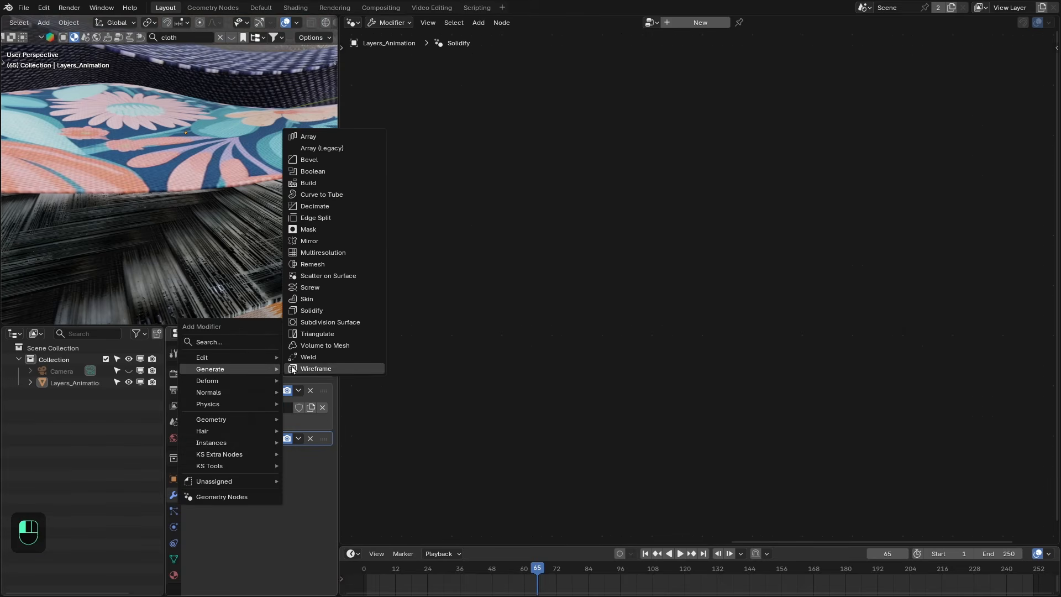
click(317, 159)
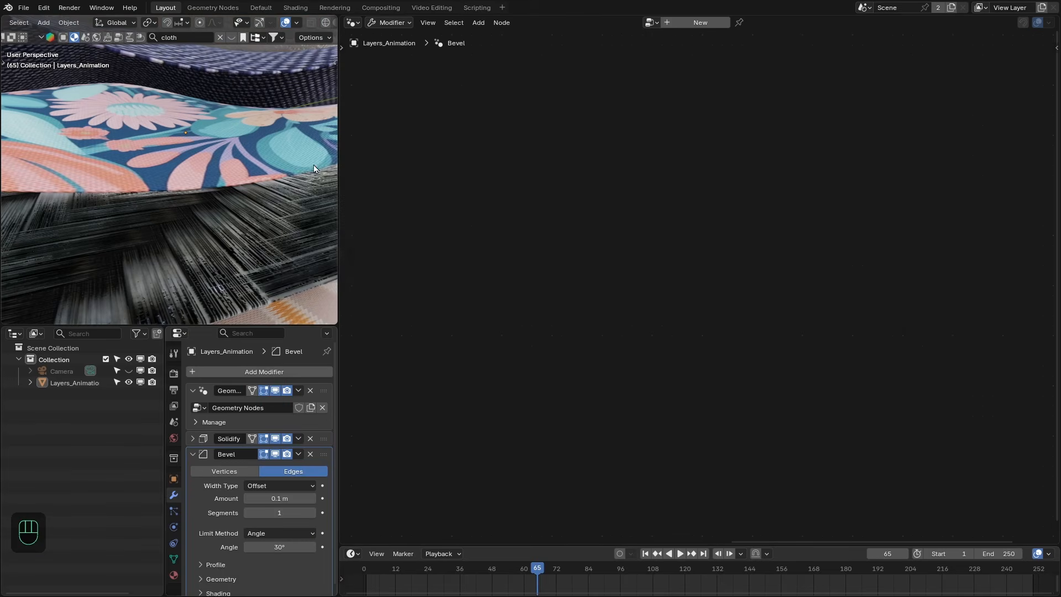
key(z)
mouse_move(266, 268)
middle_down()
mouse_move(260, 261)
mouse_move(267, 267)
middle_up()
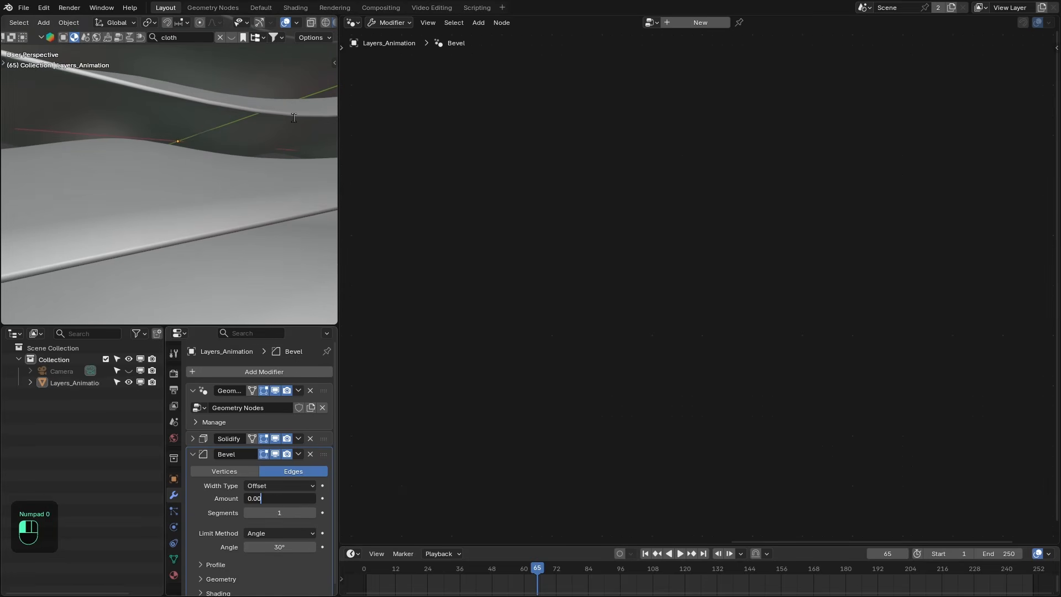
click(312, 513)
Step: Open the Solidify modifier's settings to check the thickness and collapse both the Solidify and Bevel settings
click(192, 455)
click(190, 442)
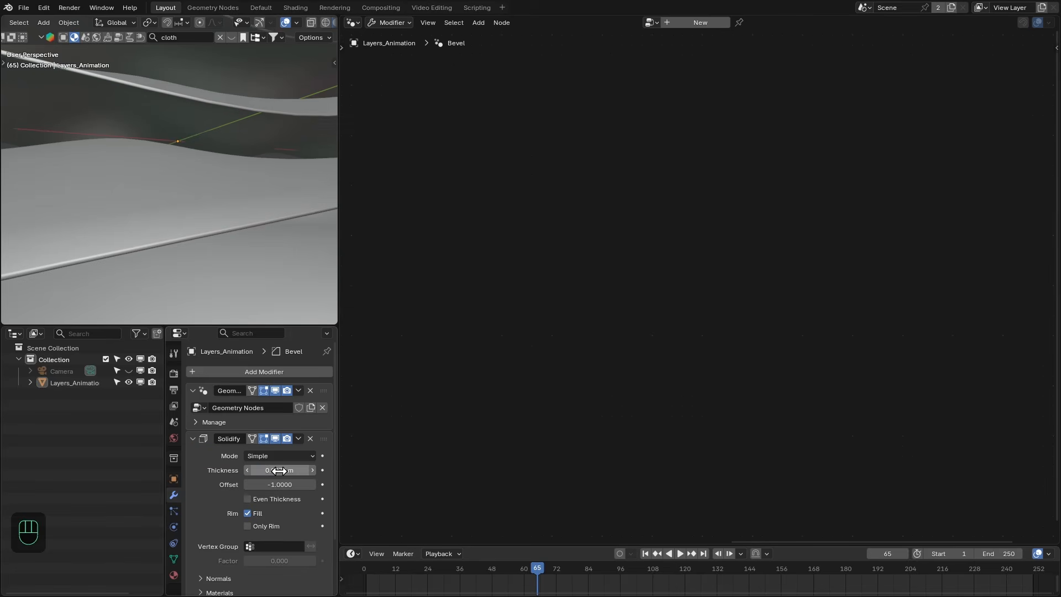
click(194, 439)
click(193, 454)
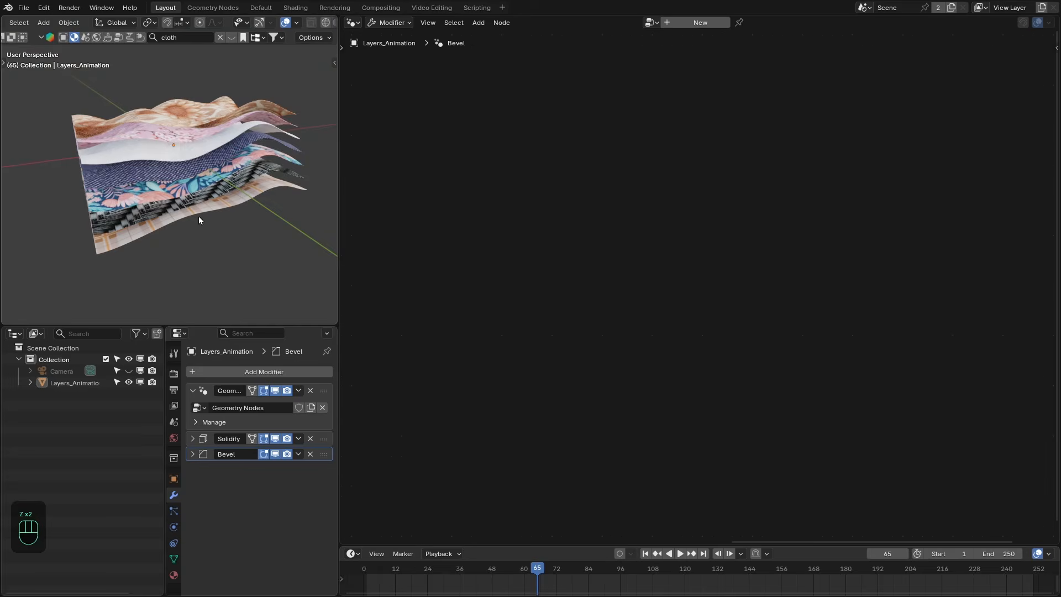
Step: Play the layers animation in the textured view, stop it at frame 208 and inspect the thickened cloth edges
key(space)
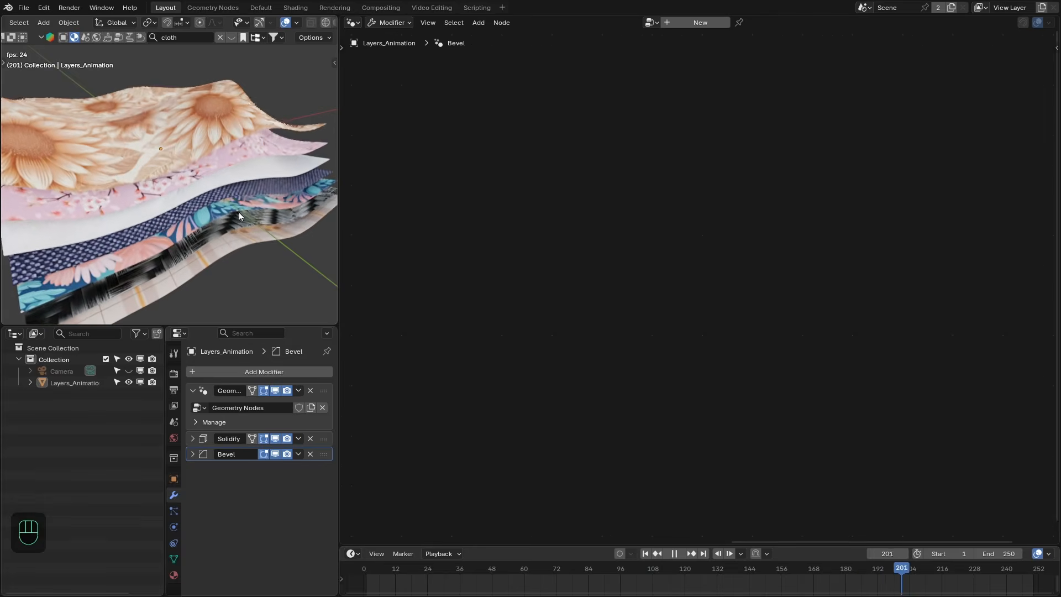
key(space)
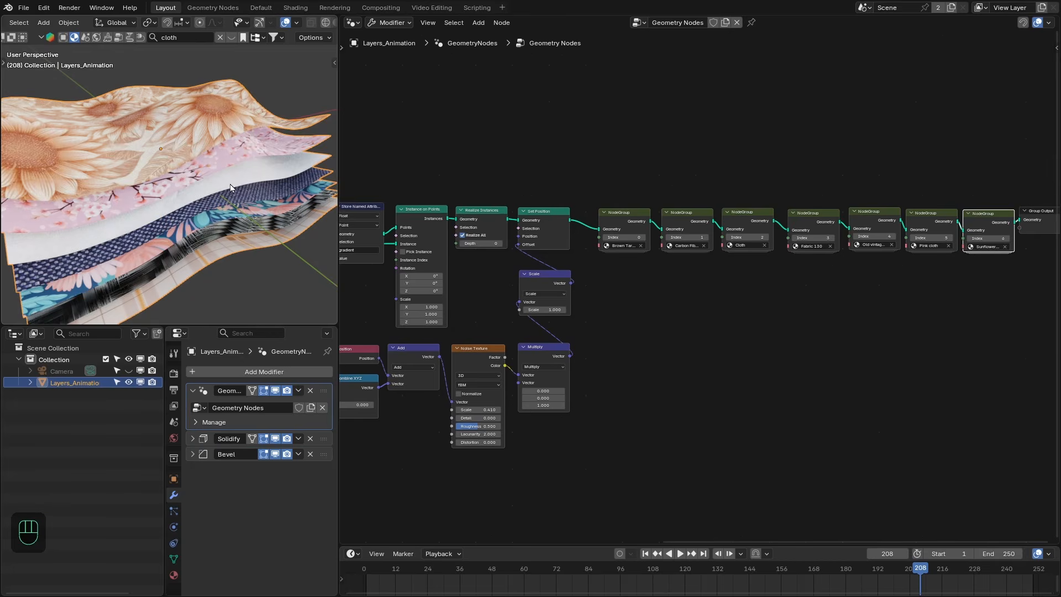
middle_drag(158, 180, 231, 190)
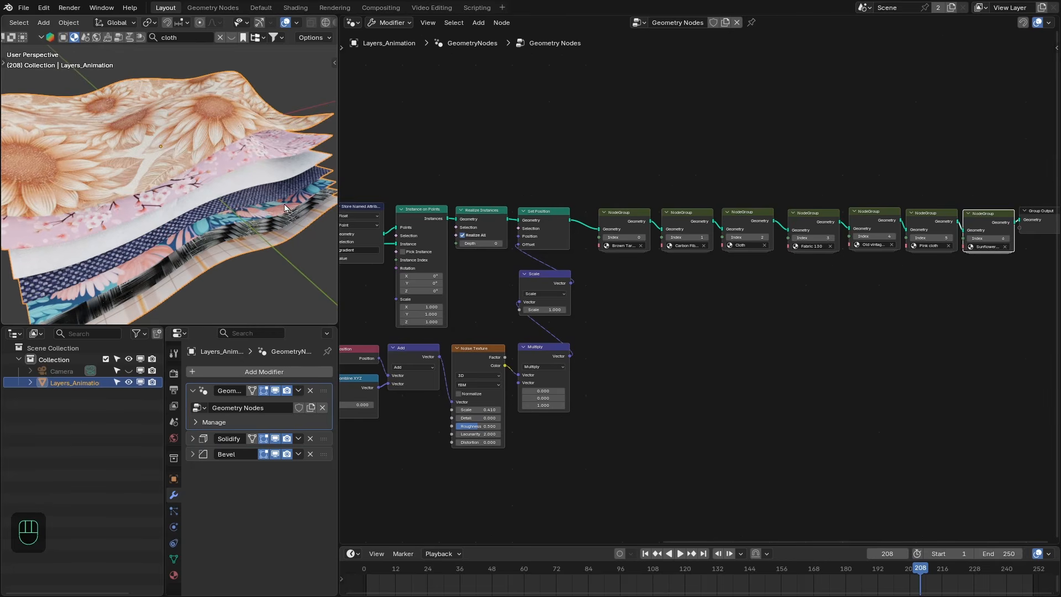
scroll(293, 218, down, 1)
Step: Open the world's EasyHDR nodes in the Shading workspace and preview the layers with rendered shading
click(296, 7)
mouse_move(288, 82)
middle_down()
mouse_move(32, 94)
mouse_move(88, 102)
middle_up()
click(391, 64)
scroll(558, 254, down, 1)
drag(583, 189, 673, 136)
middle_drag(816, 113, 583, 115)
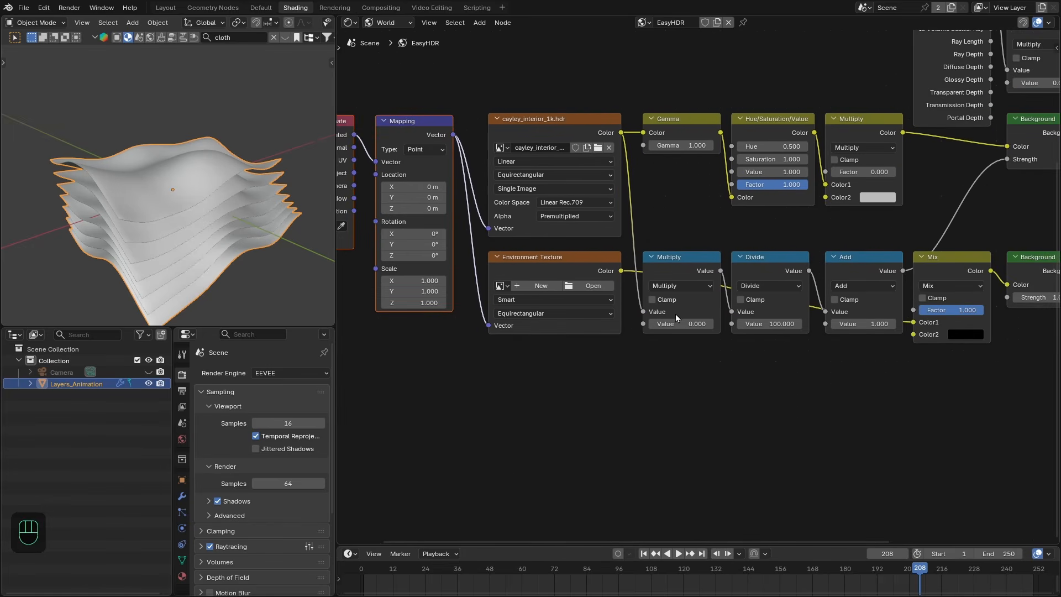
key(z)
key(z)
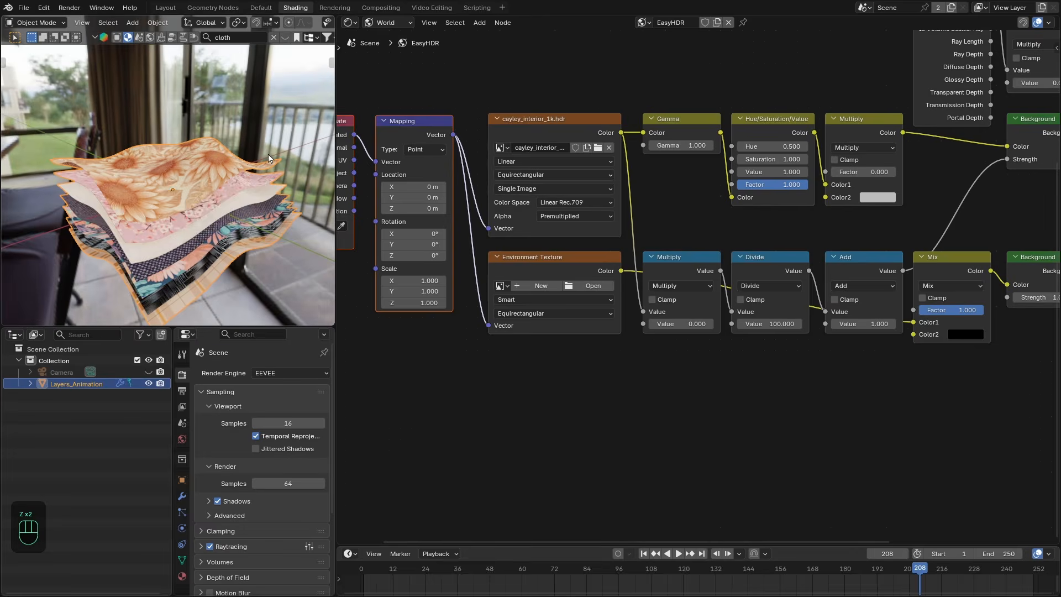
mouse_move(215, 211)
middle_down()
mouse_move(264, 177)
mouse_move(192, 182)
mouse_move(326, 169)
middle_up()
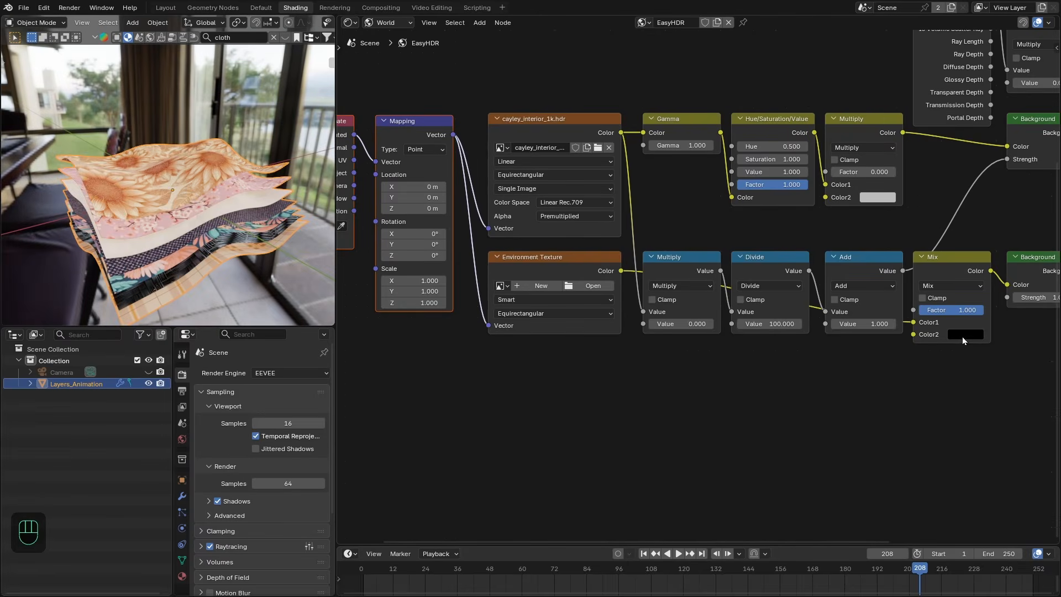
Step: Set the world's Add node value to 0.2 and the value of the Multiply node fed by Light Path to 1
click(856, 324)
text(.2)
key(Return)
scroll(796, 133, down, 2)
middle_drag(800, 131, 655, 233)
click(861, 193)
text(1)
key(Return)
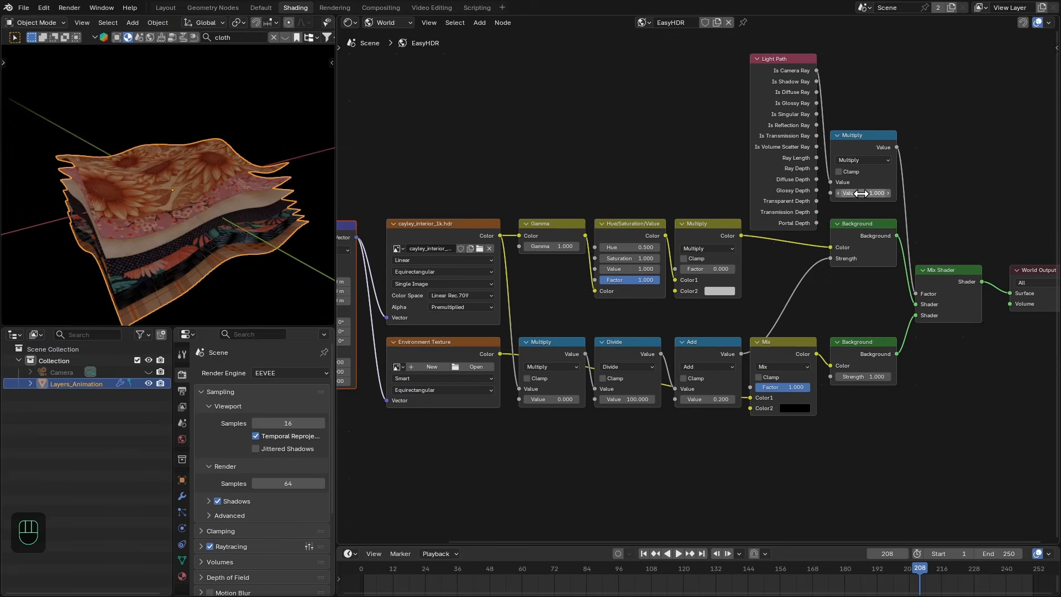
Step: In the Default workspace, orbit to a side view of the layers and align the camera to it
click(261, 7)
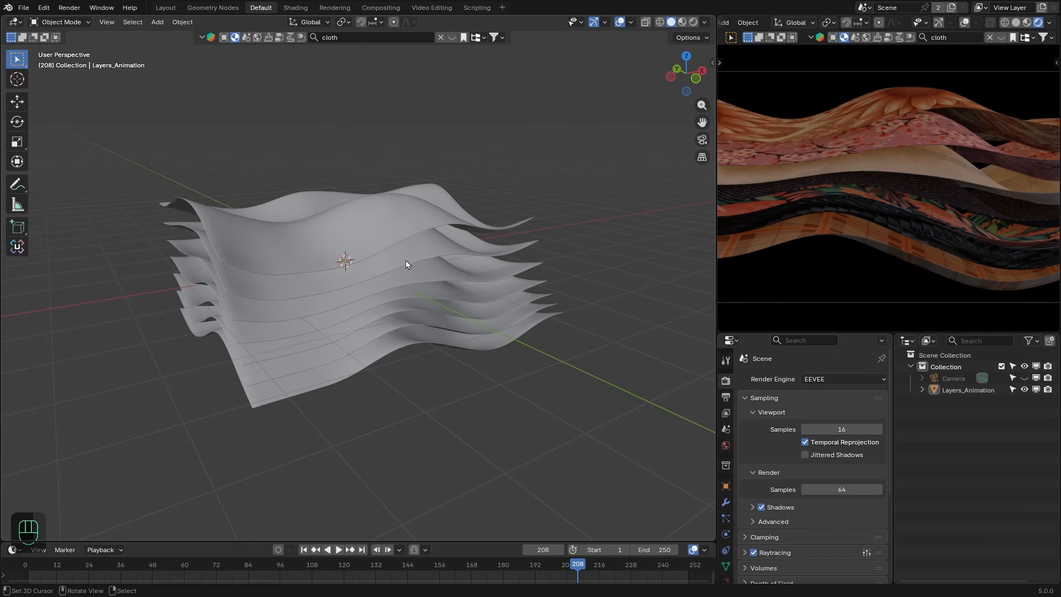
middle_drag(483, 254, 541, 280)
middle_drag(540, 280, 539, 275)
key(ctrl+alt+KP_0)
key(n)
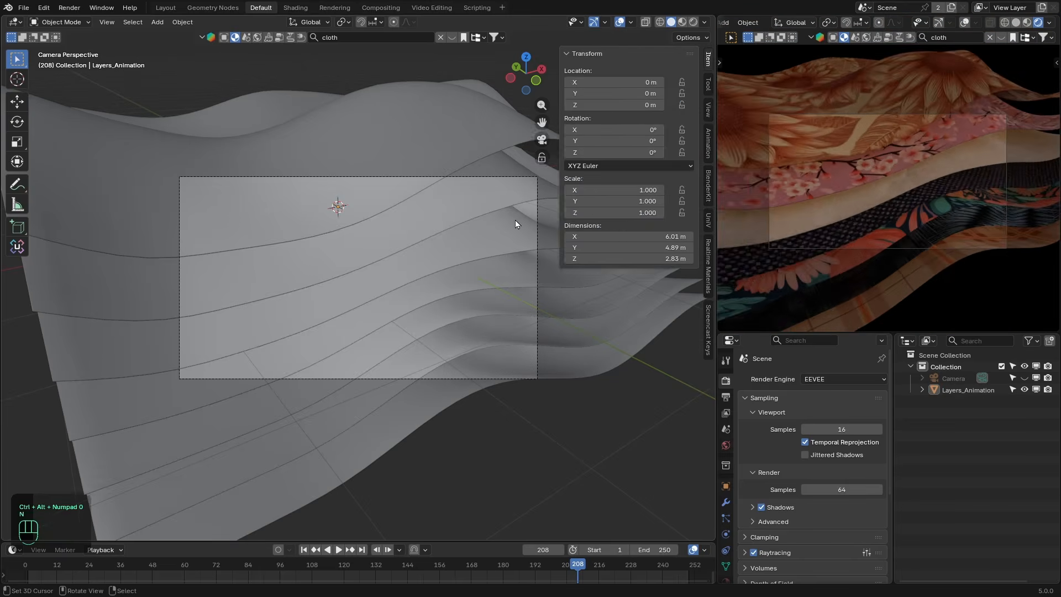
Step: Lock the camera to the view to reframe the layers, and restrict rendering to a region matching the camera frame
scroll(515, 220, down, 2)
click(708, 110)
click(645, 209)
middle_drag(397, 285, 420, 266)
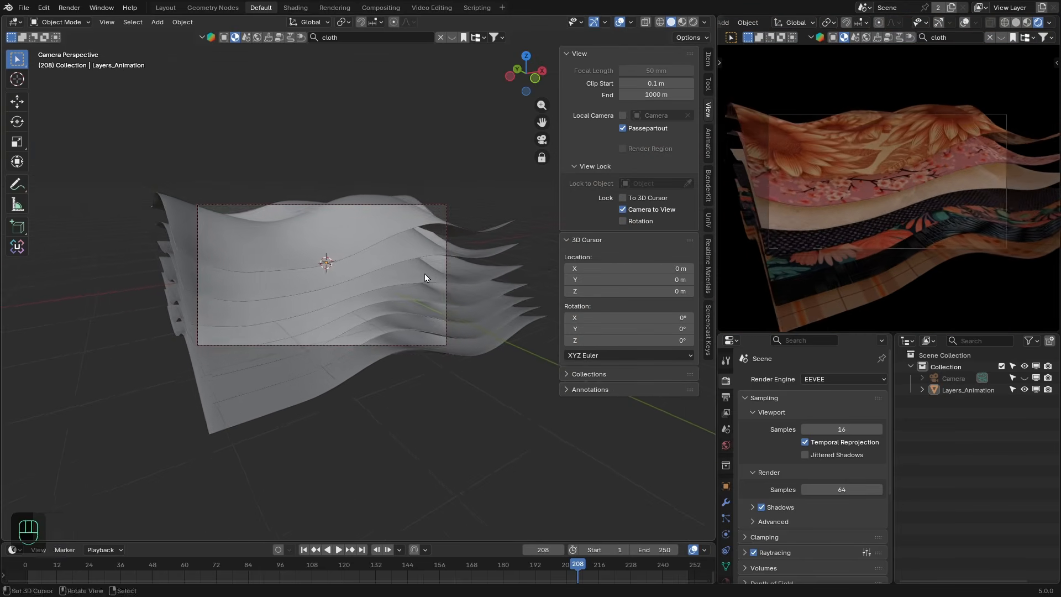
key(ctrl+b)
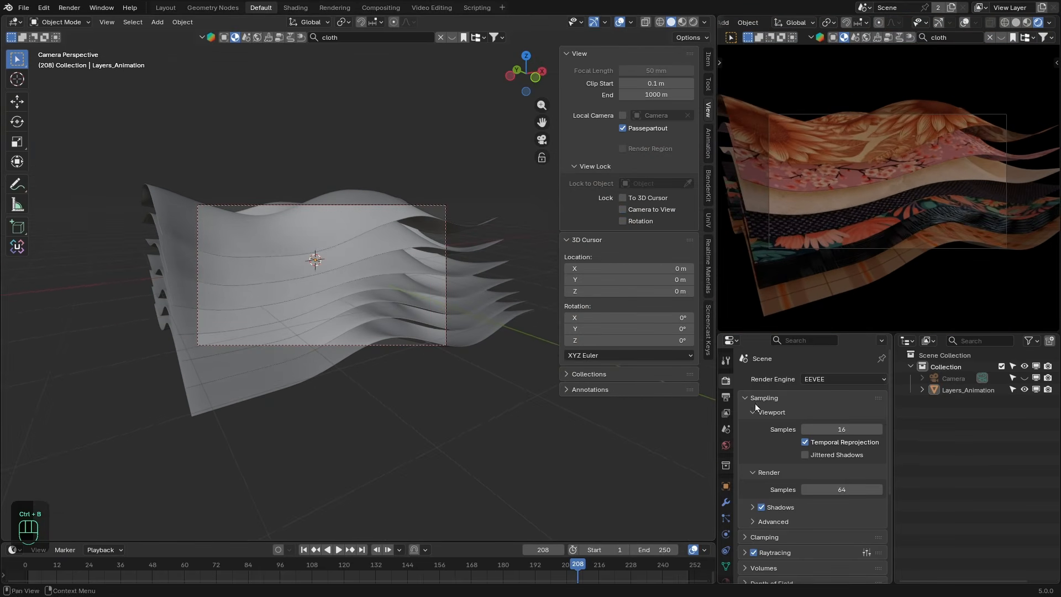
Step: Set the render engine to Cycles on GPU Compute, enable viewport denoising and fit the camera frame in the rendered view
click(815, 380)
click(818, 420)
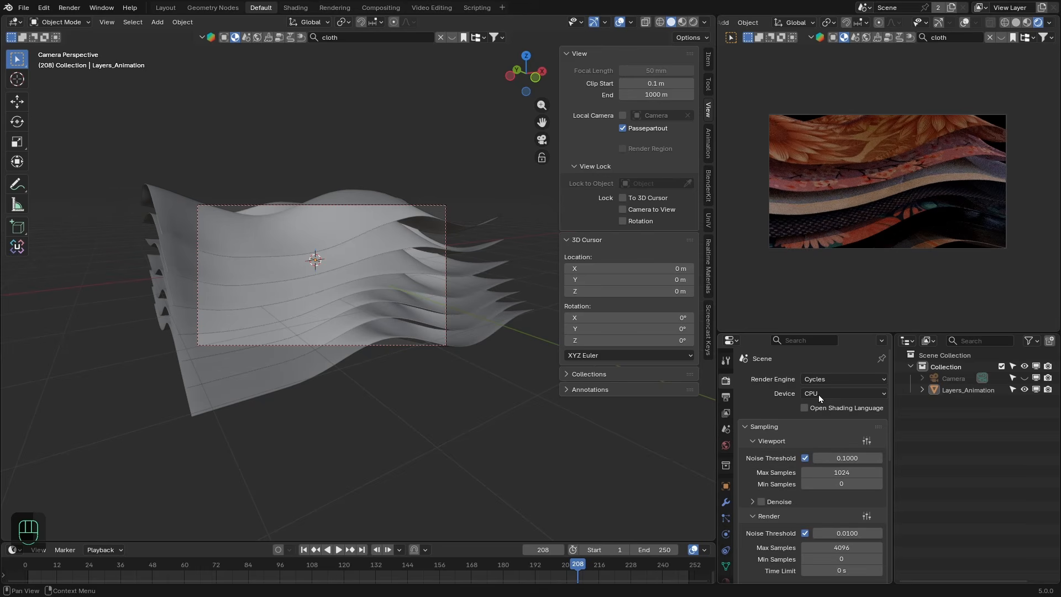
click(818, 395)
click(821, 422)
click(770, 501)
key(Home)
drag(554, 208, 707, 205)
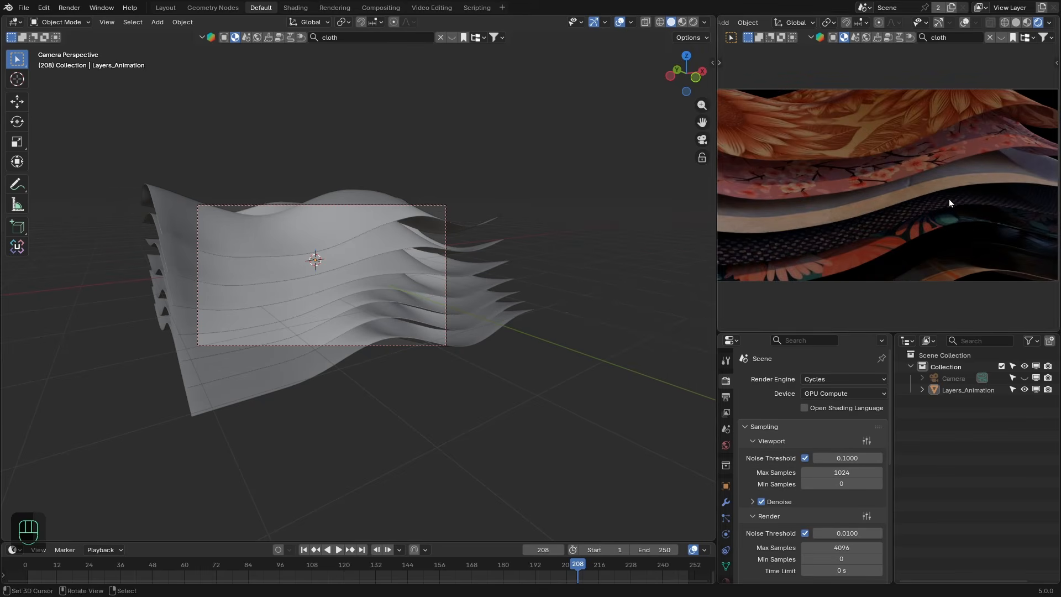
Step: Add an area light and raise it above the stacked layers
middle_drag(694, 360, 546, 244)
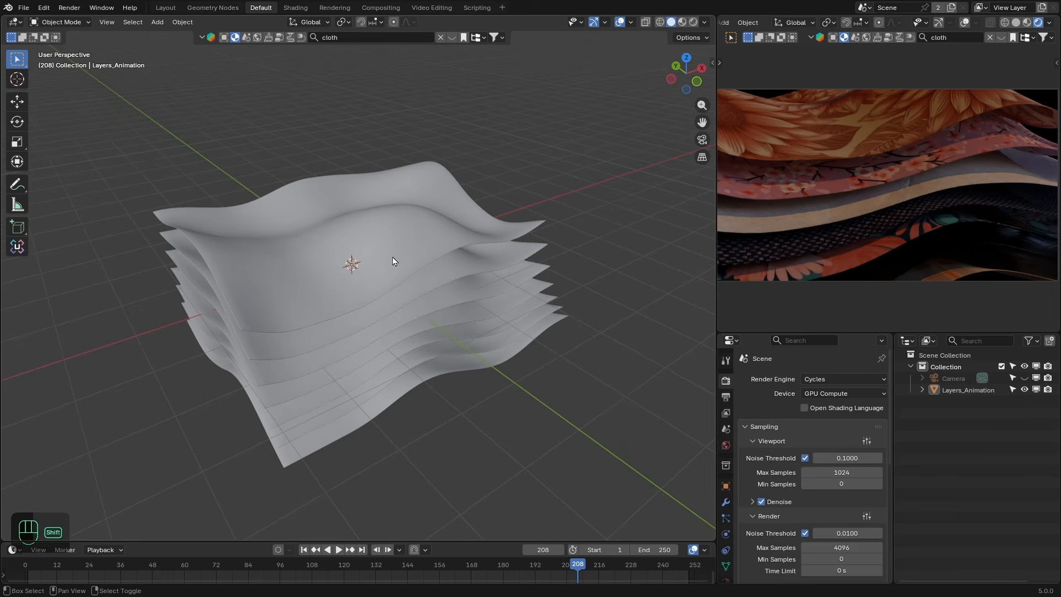
key(shift+a)
mouse_move(354, 386)
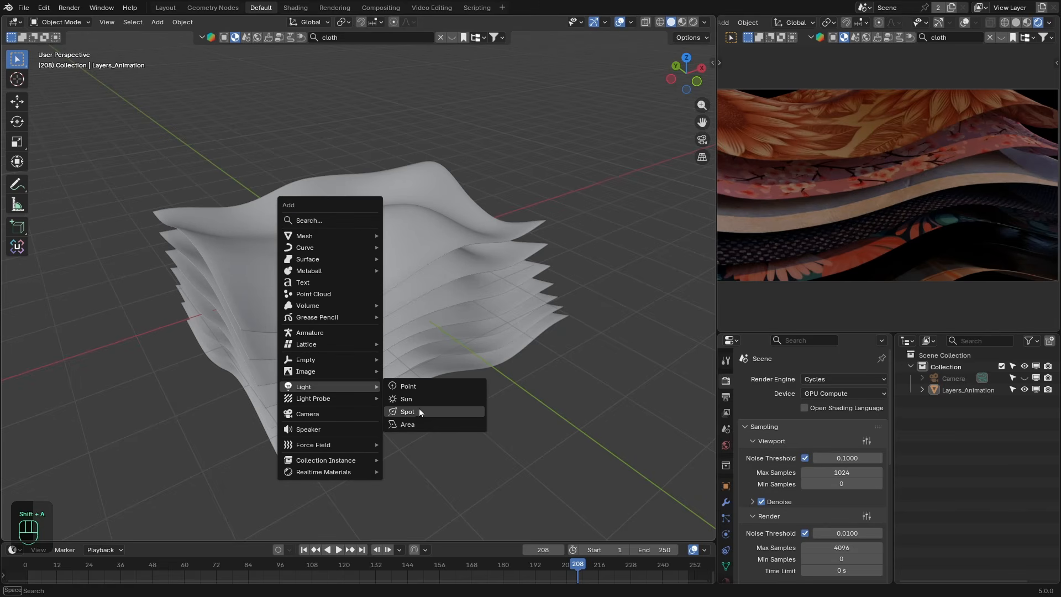
click(419, 424)
middle_drag(420, 412, 383, 369)
drag(387, 235, 390, 111)
middle_drag(392, 133, 406, 215)
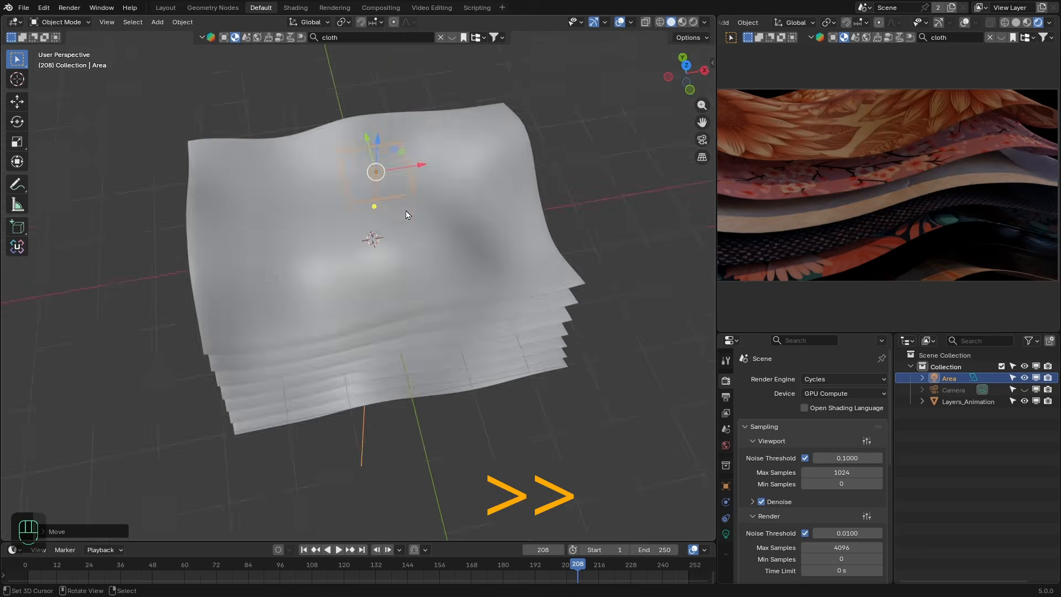
Step: Make the area light a rectangle in top view and resize it to a strip about 0.107 m by 8.03 m
key(KP_7)
click(725, 533)
click(817, 481)
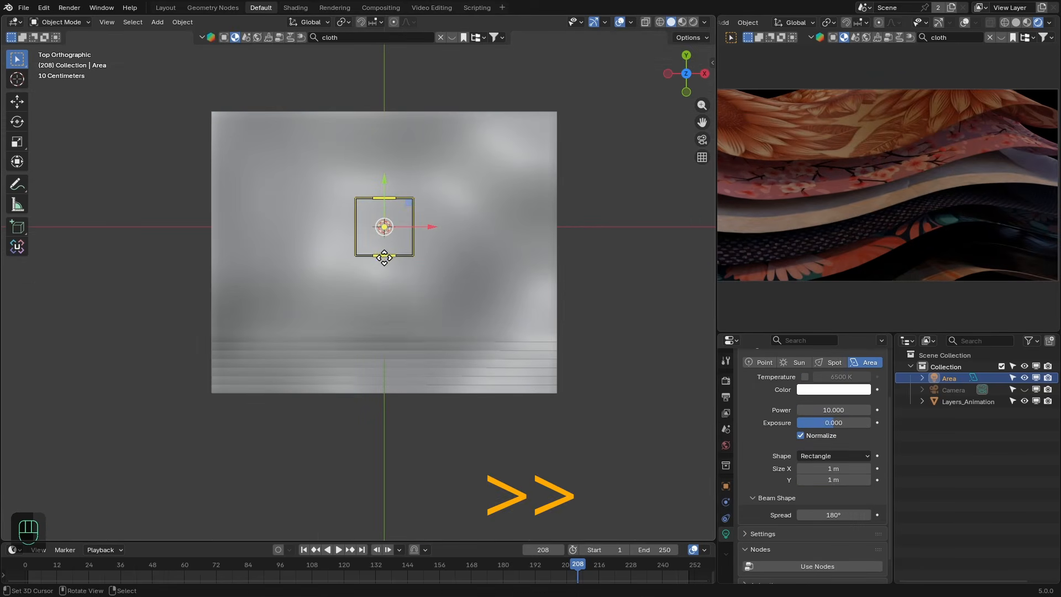
drag(384, 256, 383, 387)
drag(410, 284, 388, 273)
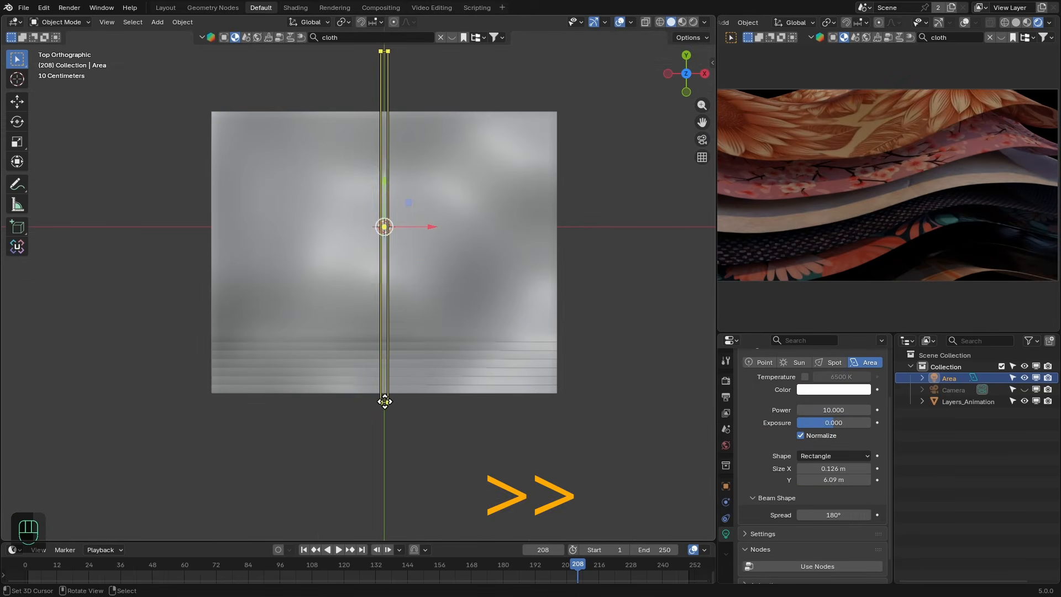
drag(385, 401, 385, 458)
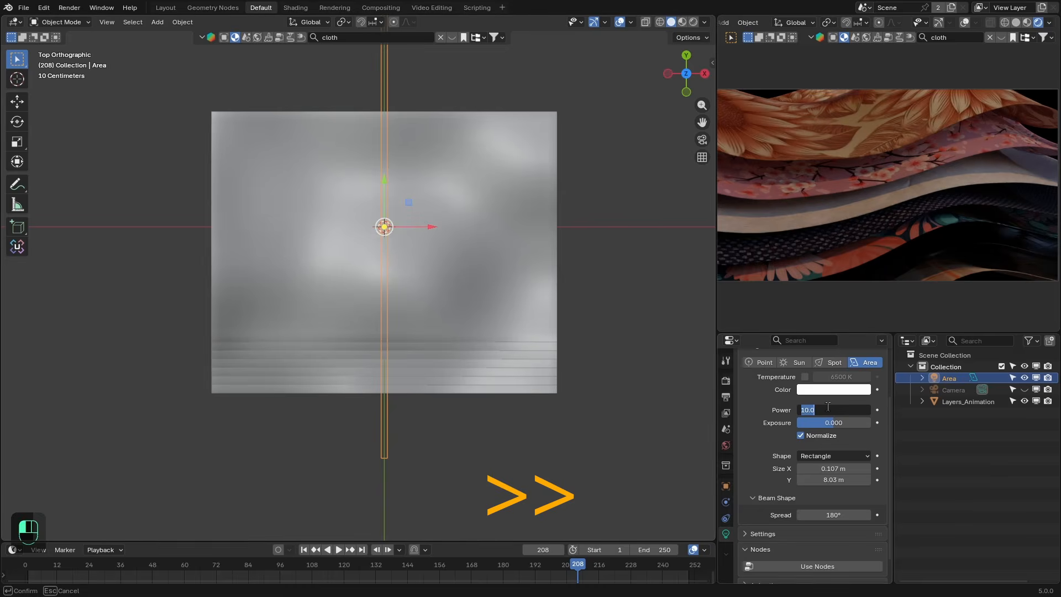
Step: Set the area light's power to 250 and its beam spread to 25°
key(Return)
drag(836, 515, 701, 515)
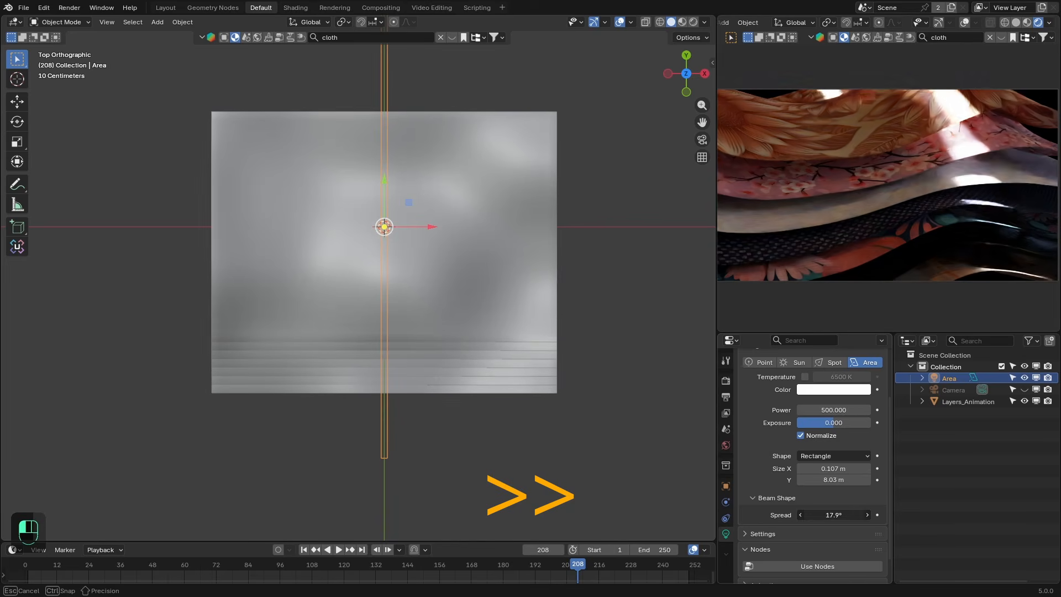
double_click(834, 515)
text(25)
key(Return)
mouse_move(834, 410)
mouse_down()
mouse_move(809, 410)
mouse_move(823, 410)
mouse_up()
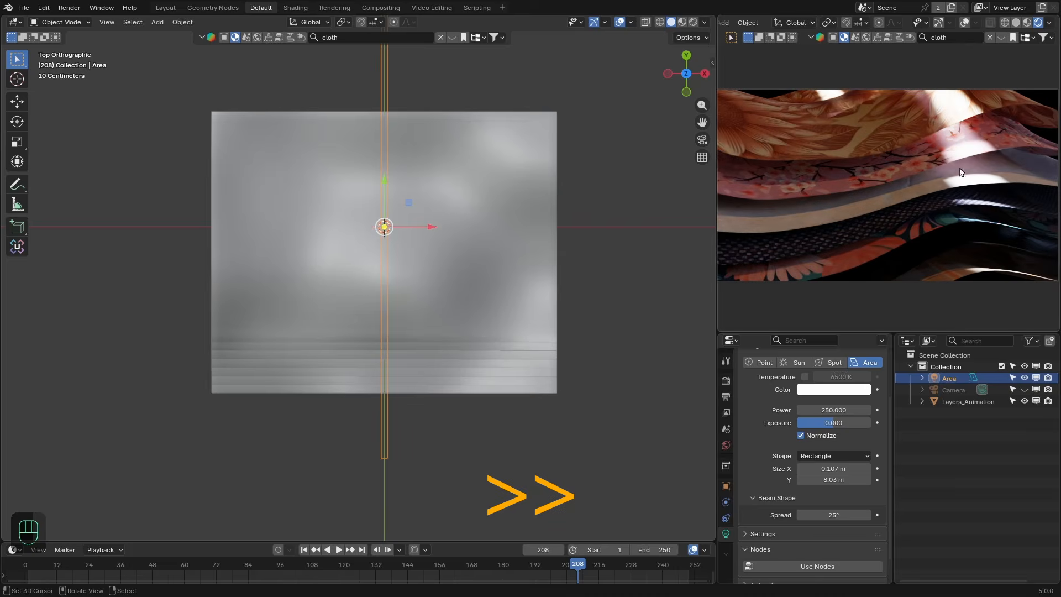
Step: Rotate and move the strip light diagonally across the layers, and set its power to 50 and spread to 20°
scroll(497, 147, down, 1)
key(r)
click(510, 244)
key(g)
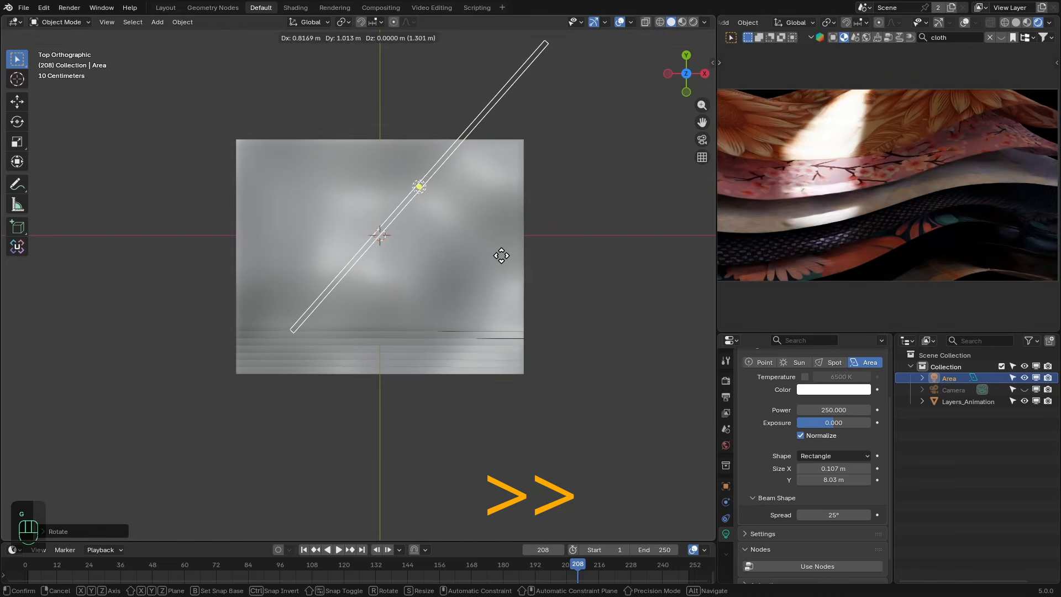
click(449, 310)
key(r)
click(592, 312)
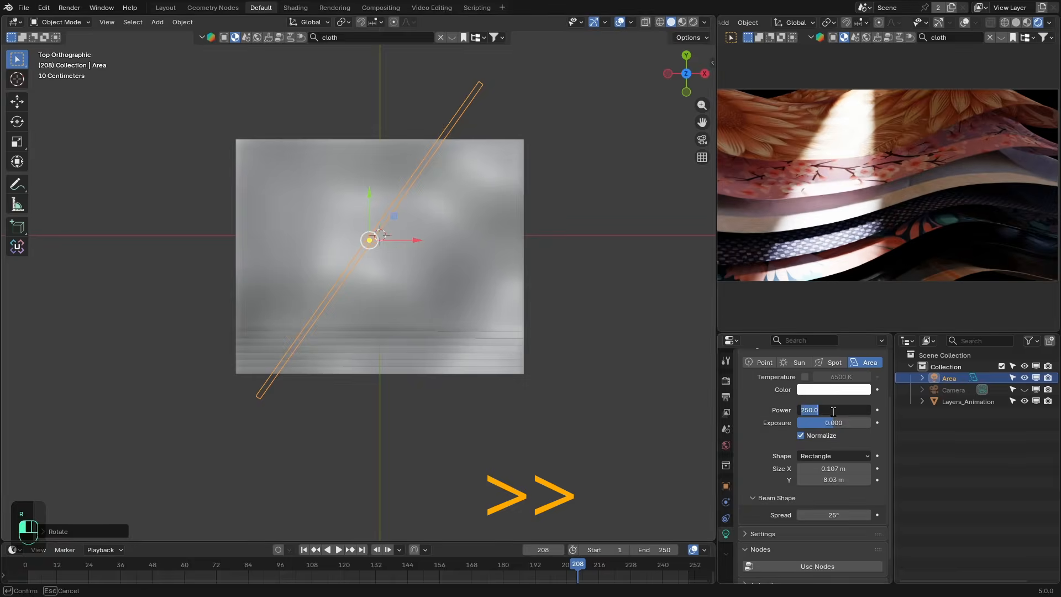
text(50)
key(Return)
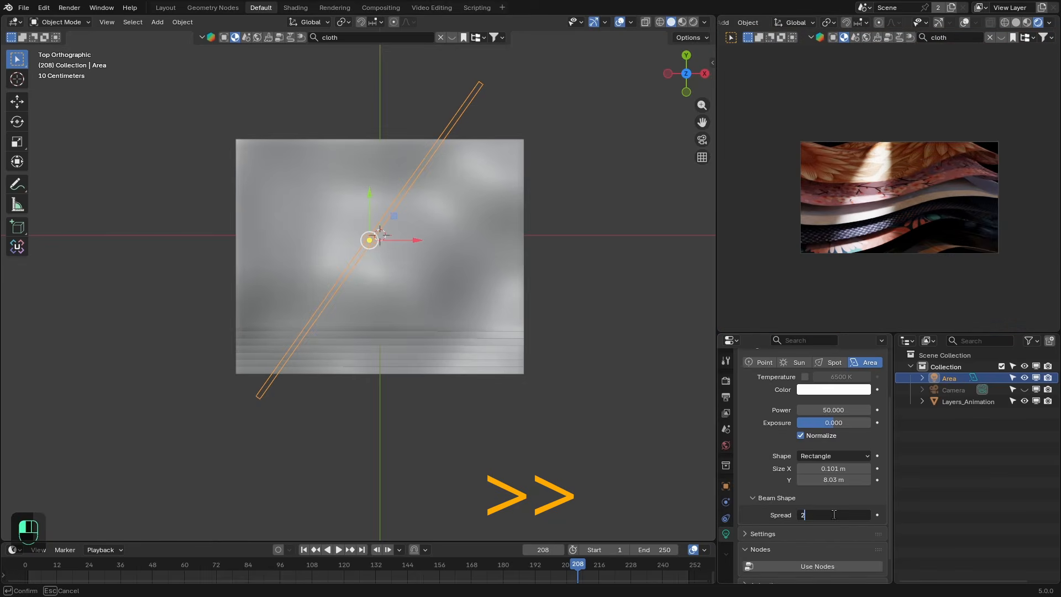
Step: Duplicate the strip light four times, spacing the copies in a parallel row across the layers
key(shift+d)
click(447, 257)
key(shift+d)
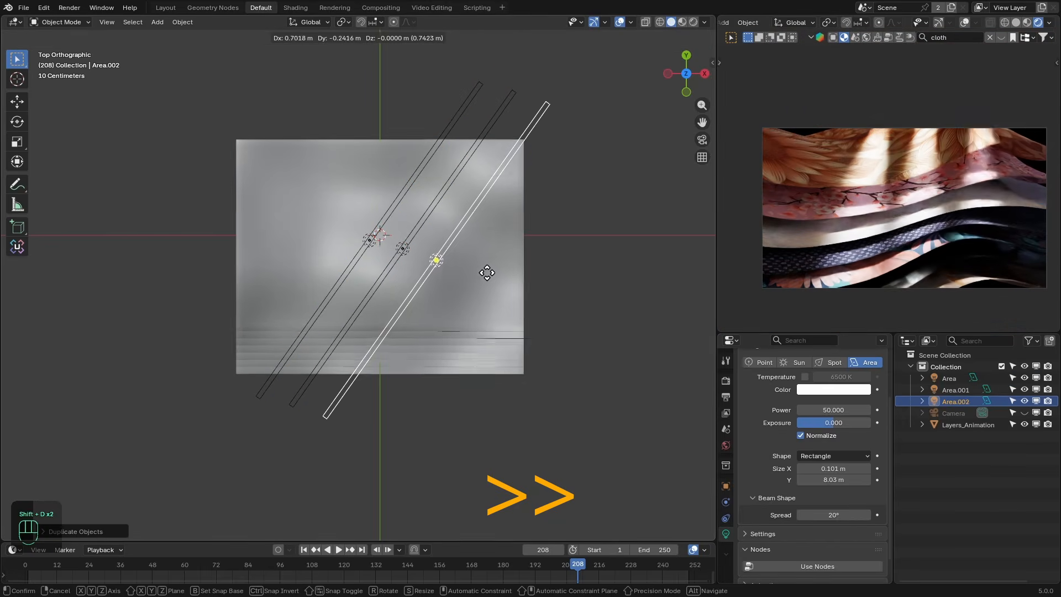
click(487, 273)
key(shift+d)
click(521, 283)
key(shift+d)
click(557, 299)
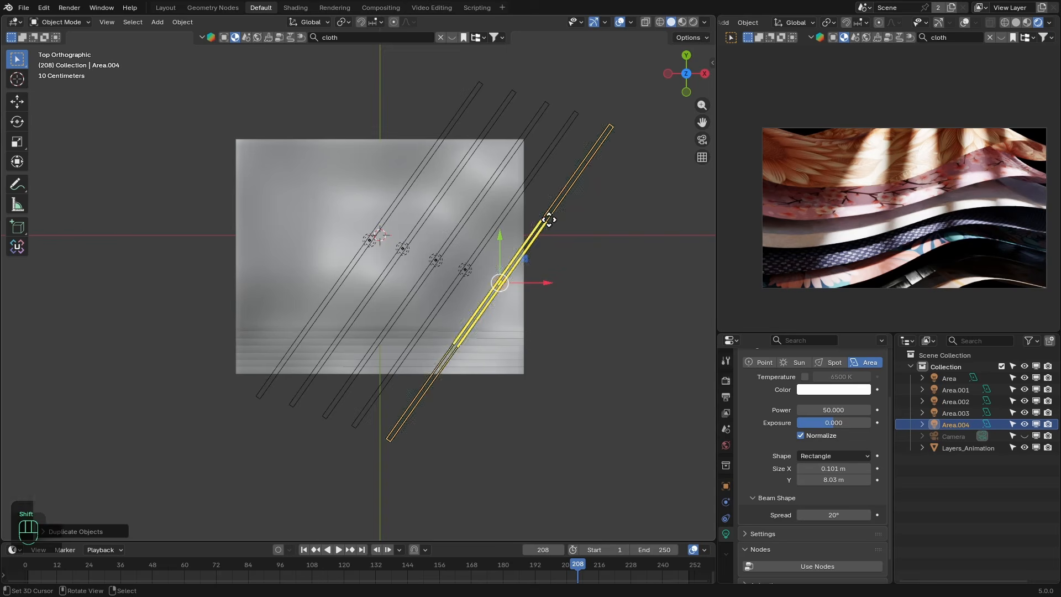
Step: Select the four duplicate area lights and parent them to the original Area light
shift+click(572, 121)
shift+click(532, 108)
shift+click(511, 97)
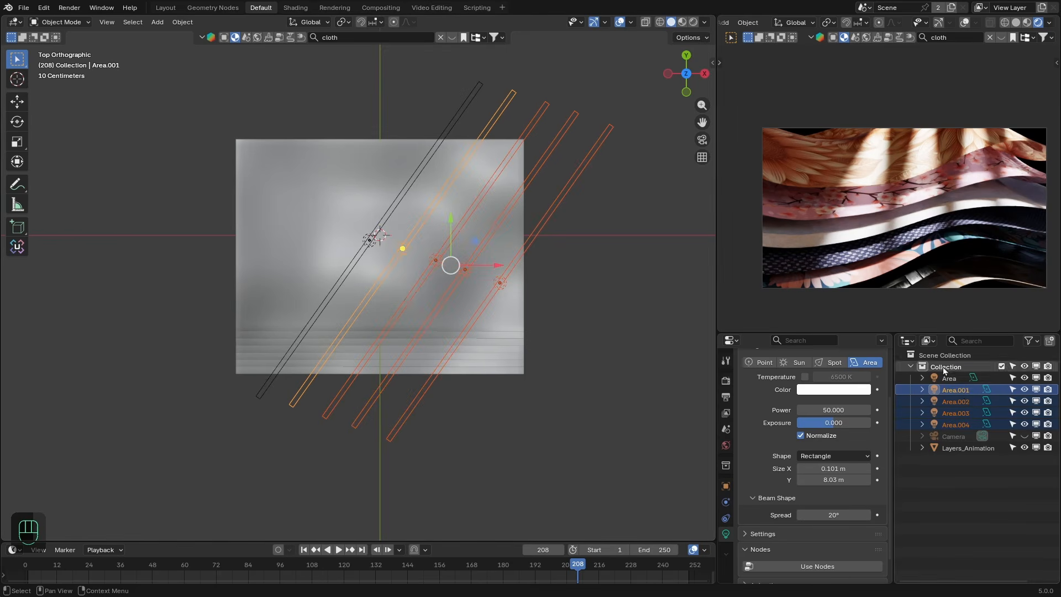
drag(958, 383, 958, 381)
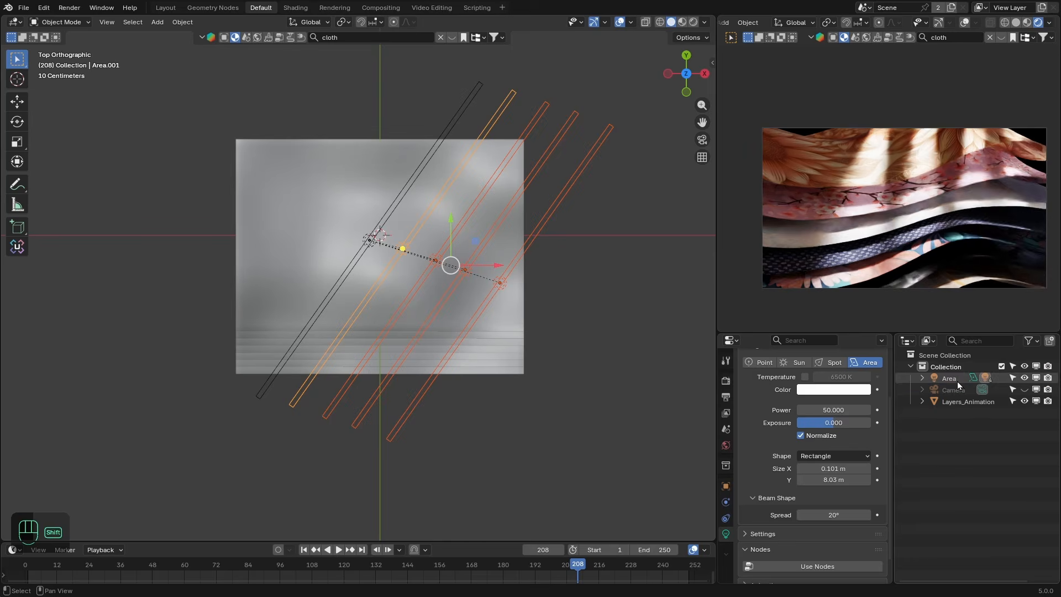
Step: Rotate the parent Area light clockwise in top view so the whole row of strip lights lies flatter across the layers
click(409, 178)
click(432, 150)
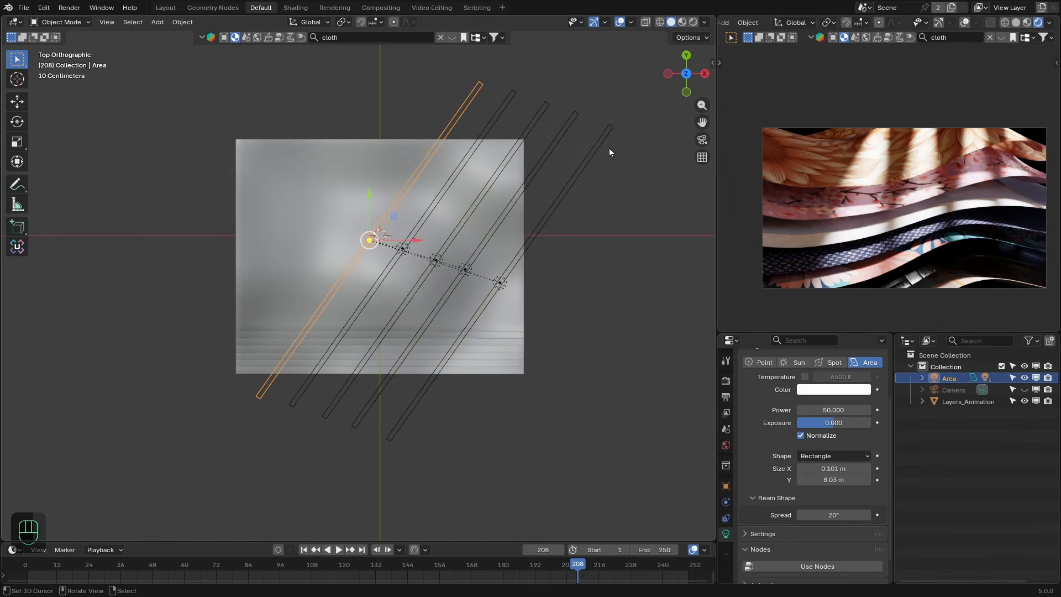
key(r)
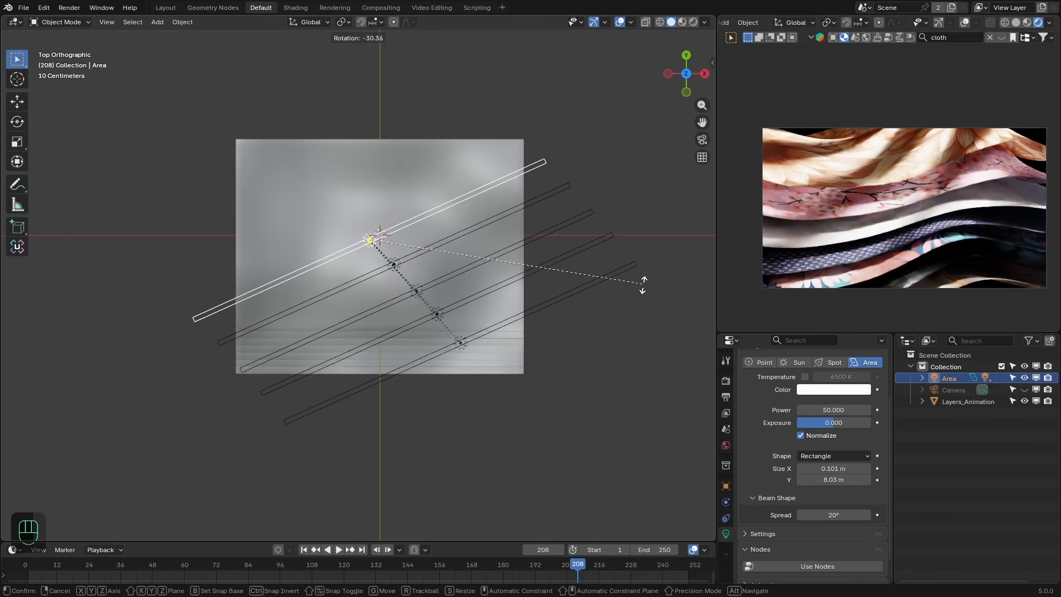
click(645, 272)
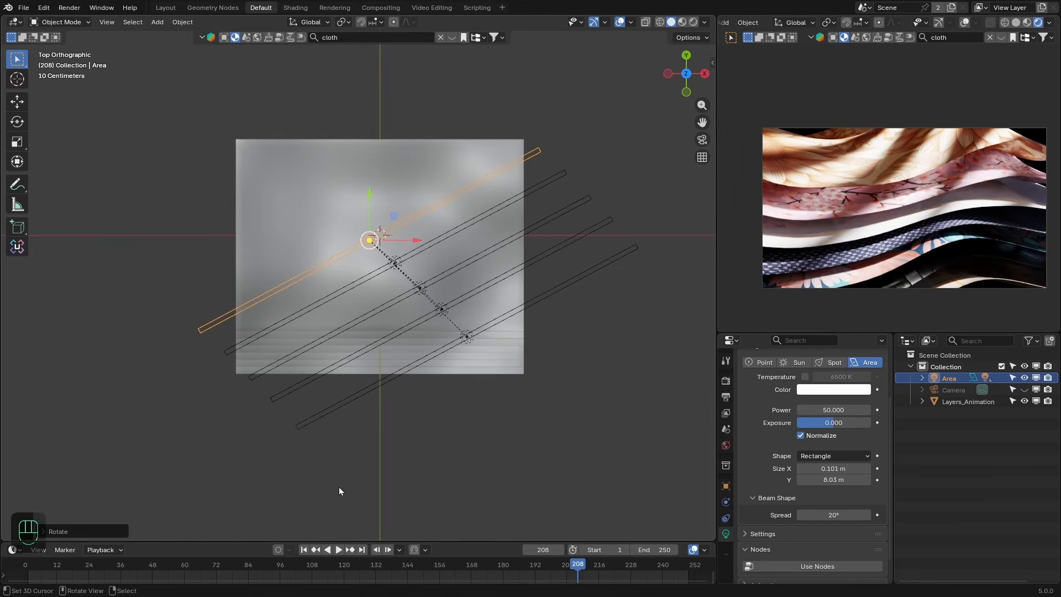
Step: Extend the timeline's end frame to 500, and play the lit animation before viewing it through the camera
drag(142, 568, 216, 578)
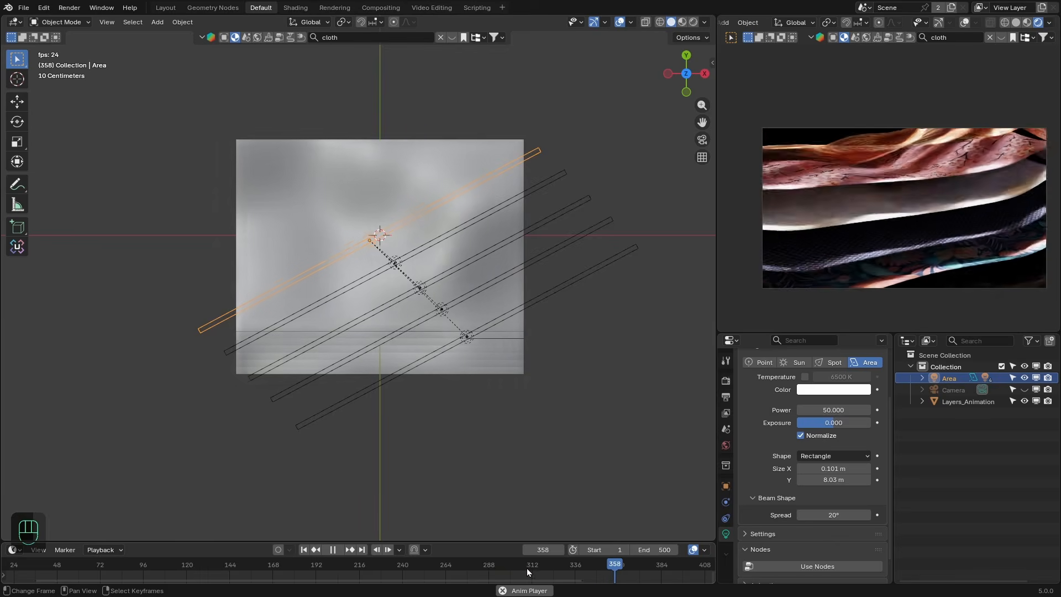
key(space)
key(KP_0)
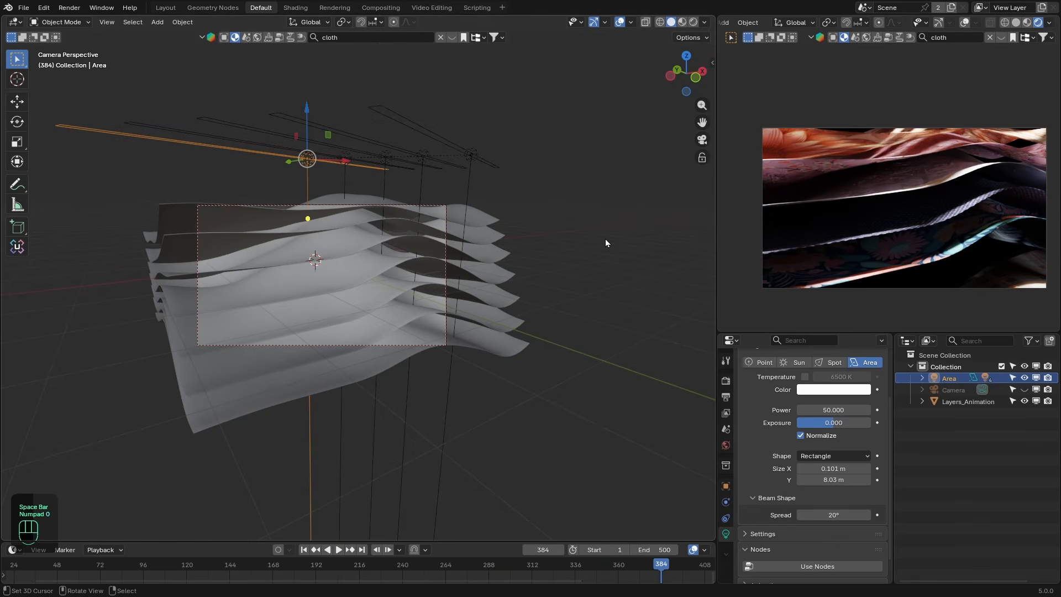
Step: Lock the camera to the view, orbit to a higher angle over the layers, and play the animation to check the new framing
shift+middle_drag(645, 235, 671, 228)
key(n)
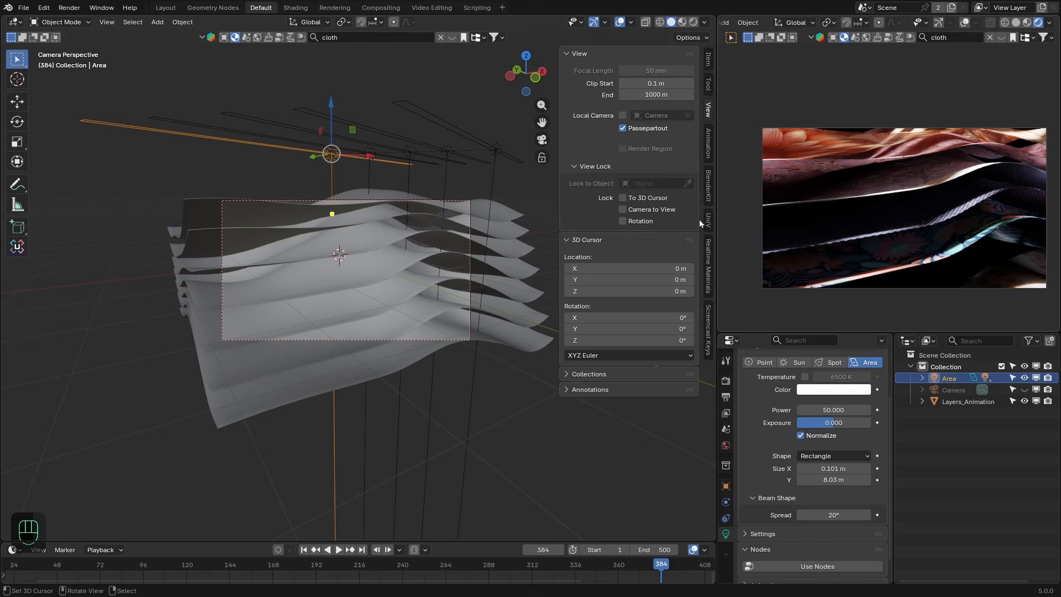
middle_drag(433, 255, 427, 276)
key(space)
key(space)
key(space)
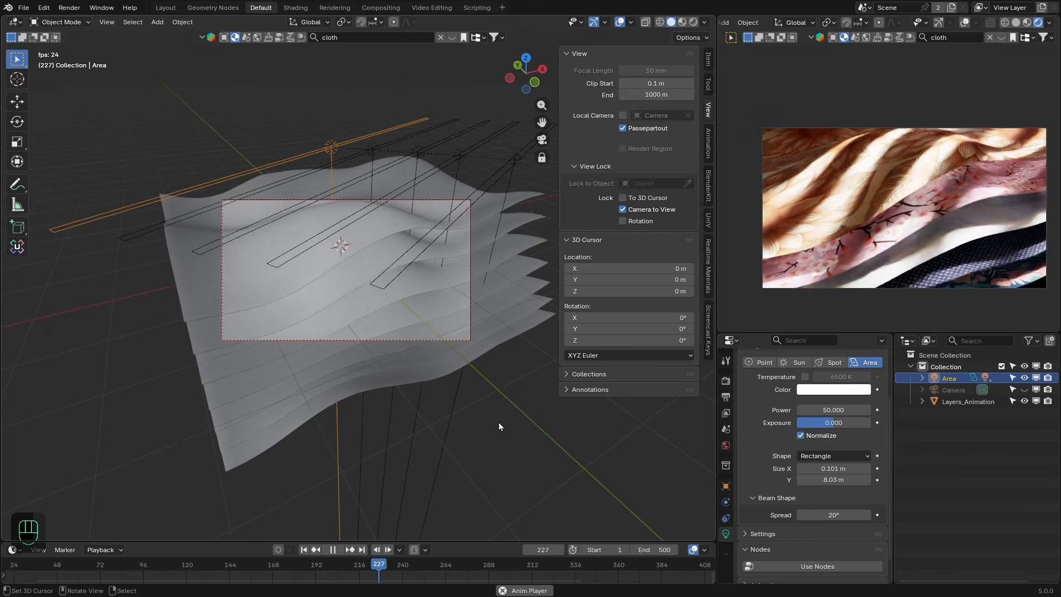
key(space)
key(n)
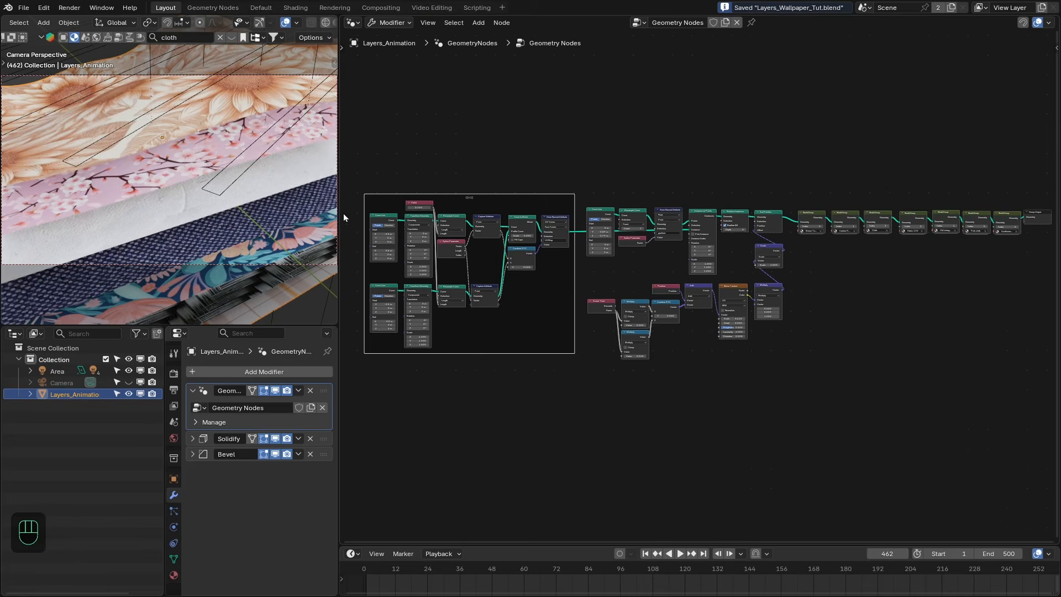
key(space)
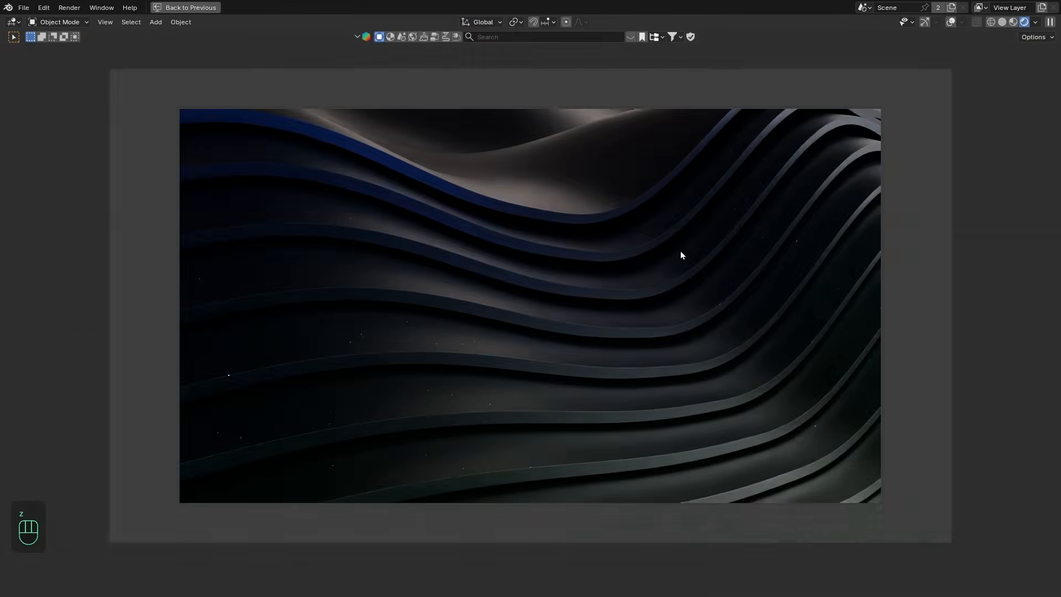
Step: Examine the dark layered example's render, Geometry Nodes tree, and Solidify and WeightedNormal modifier settings
ctrl+middle_drag(681, 251, 671, 239)
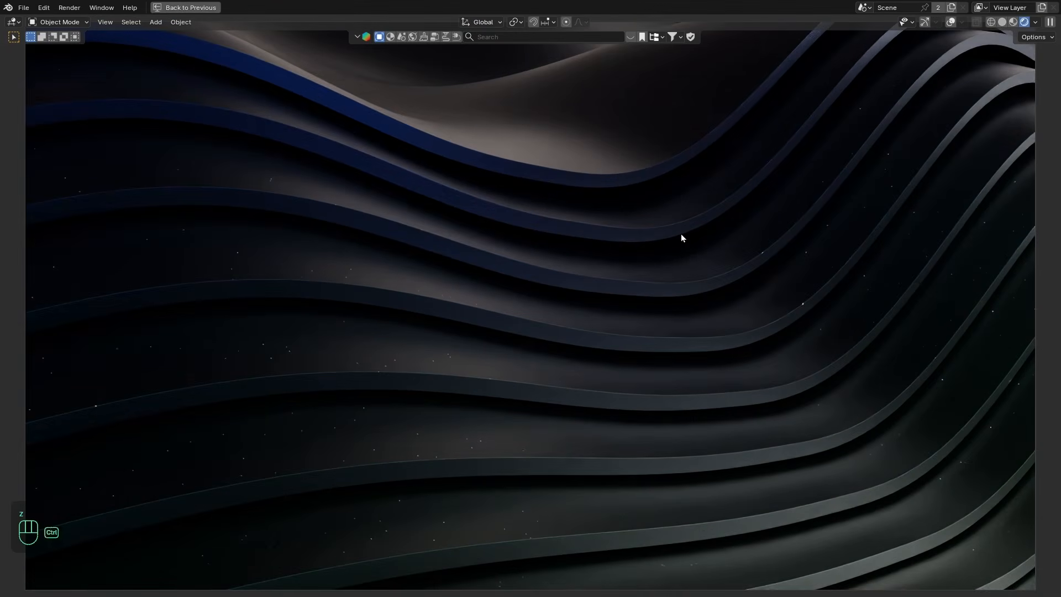
key(ctrl+space)
ctrl+middle_drag(690, 178, 689, 190)
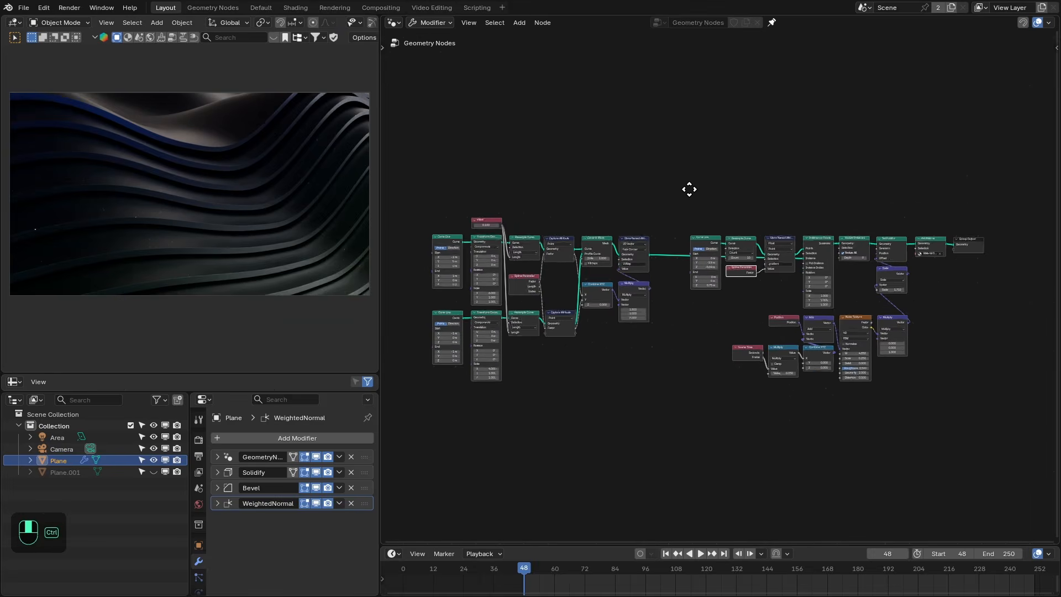
ctrl+middle_drag(689, 190, 689, 173)
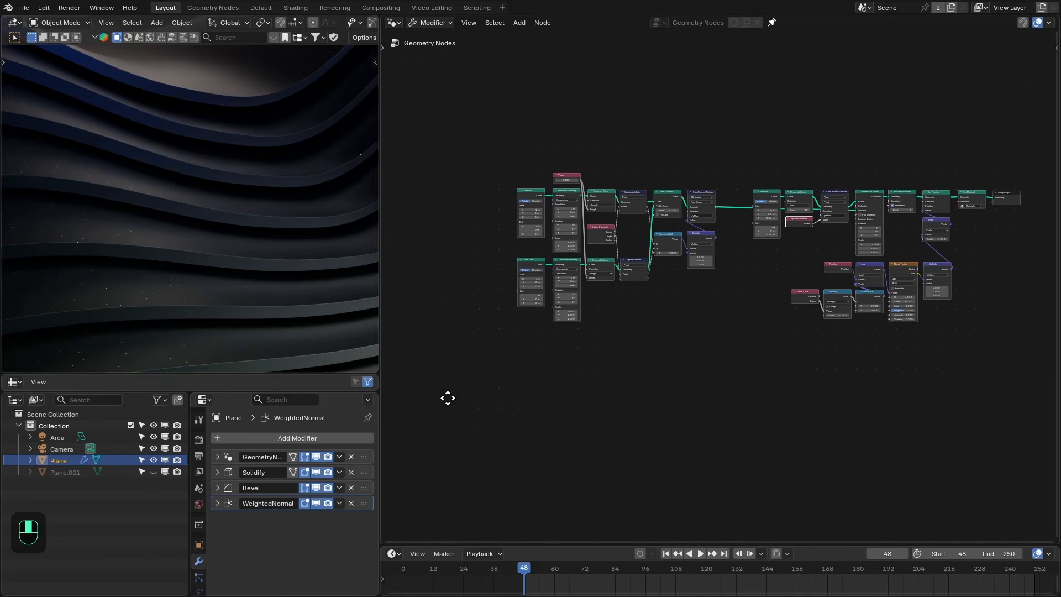
middle_drag(448, 398, 412, 411)
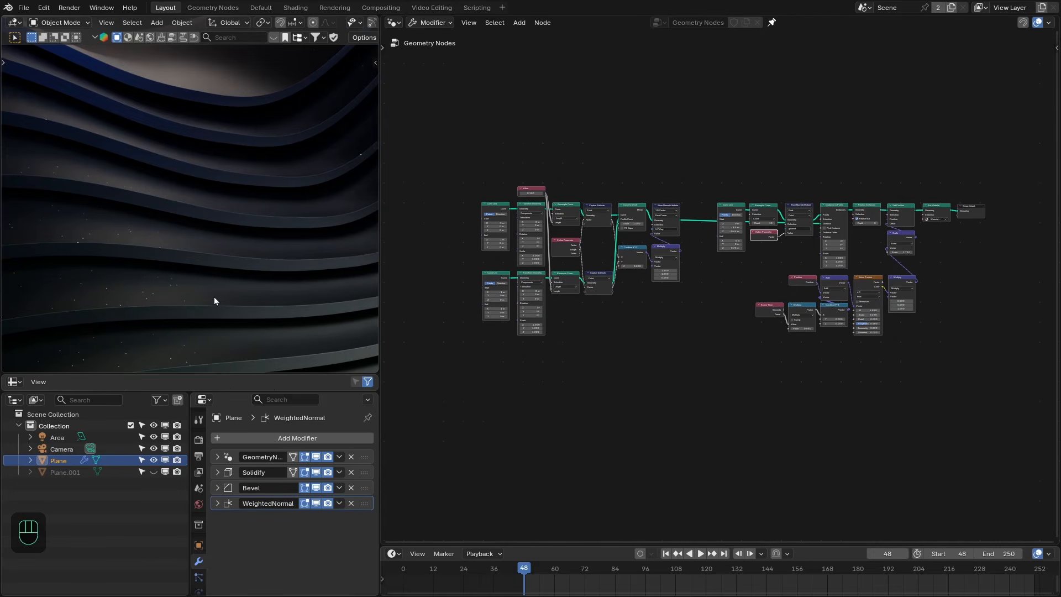
click(217, 473)
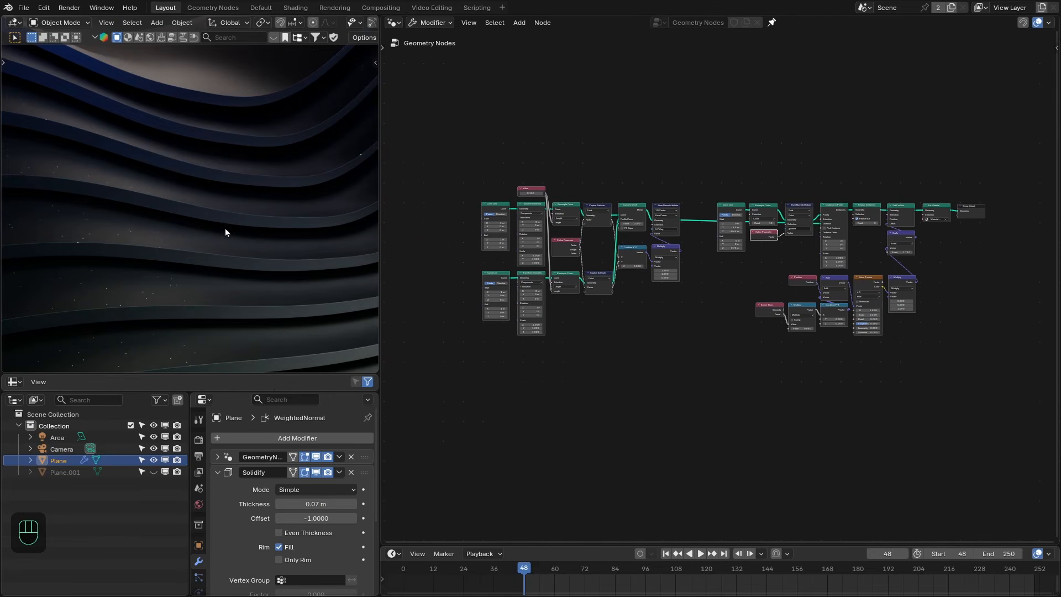
click(217, 475)
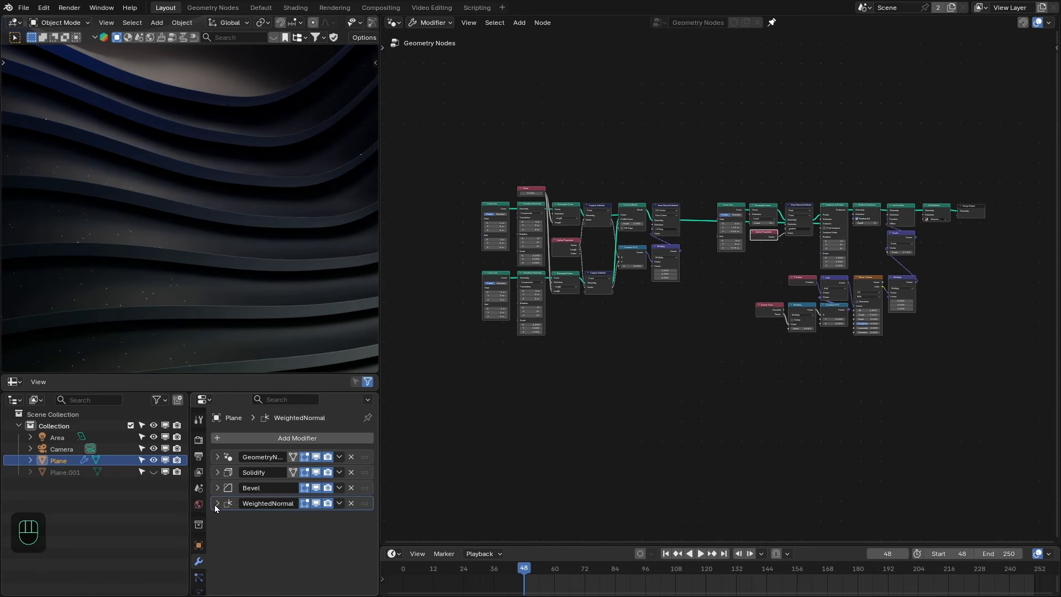
click(216, 504)
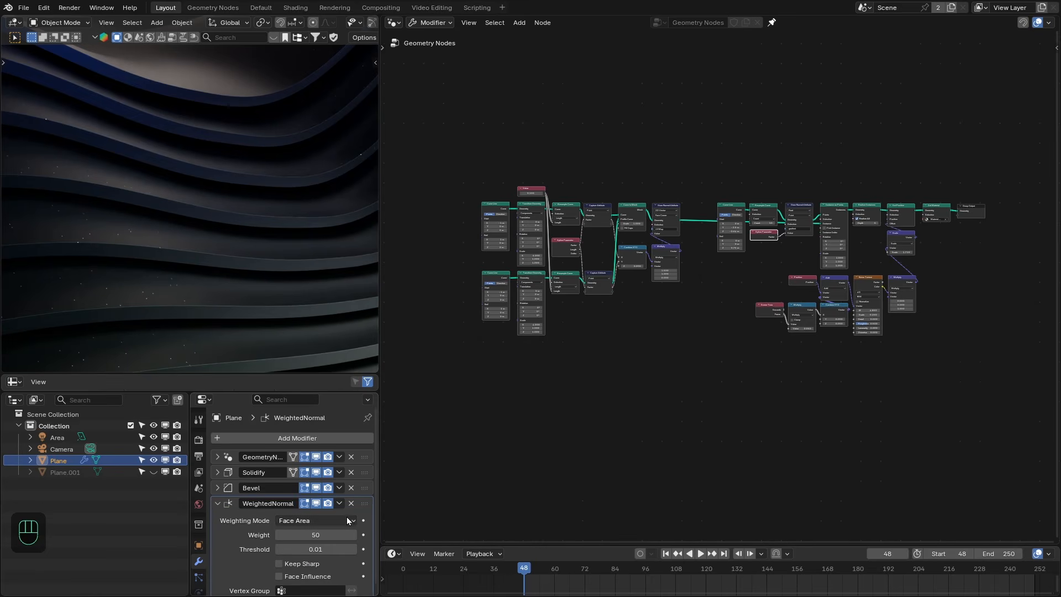
Step: Open the Shading workspace for the Plane's material, frame its node tree and show the viewport in Rendered mode
click(294, 7)
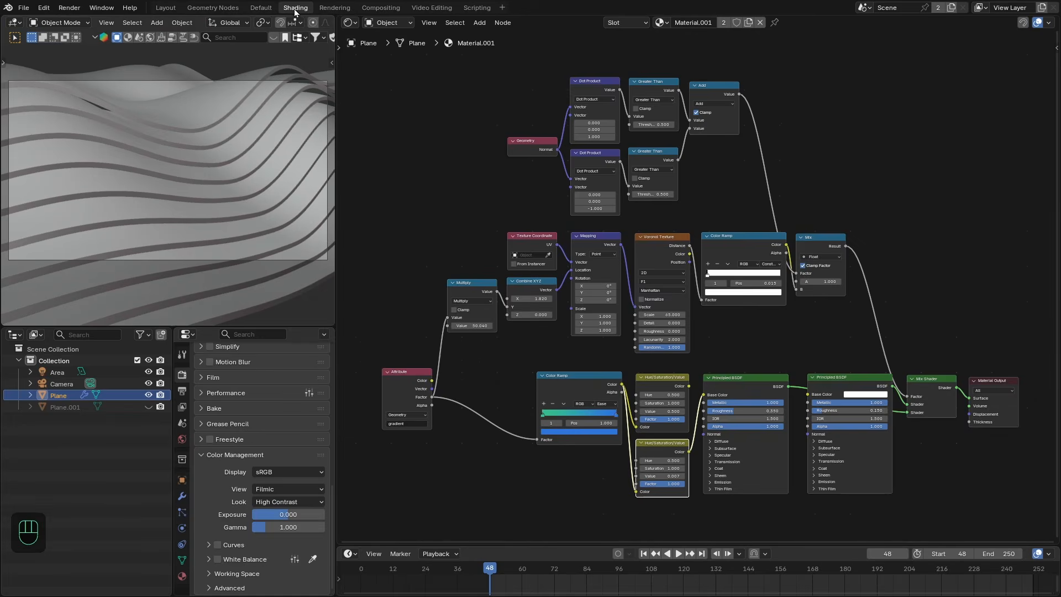
key(Home)
key(z)
click(152, 171)
scroll(178, 197, up, 3)
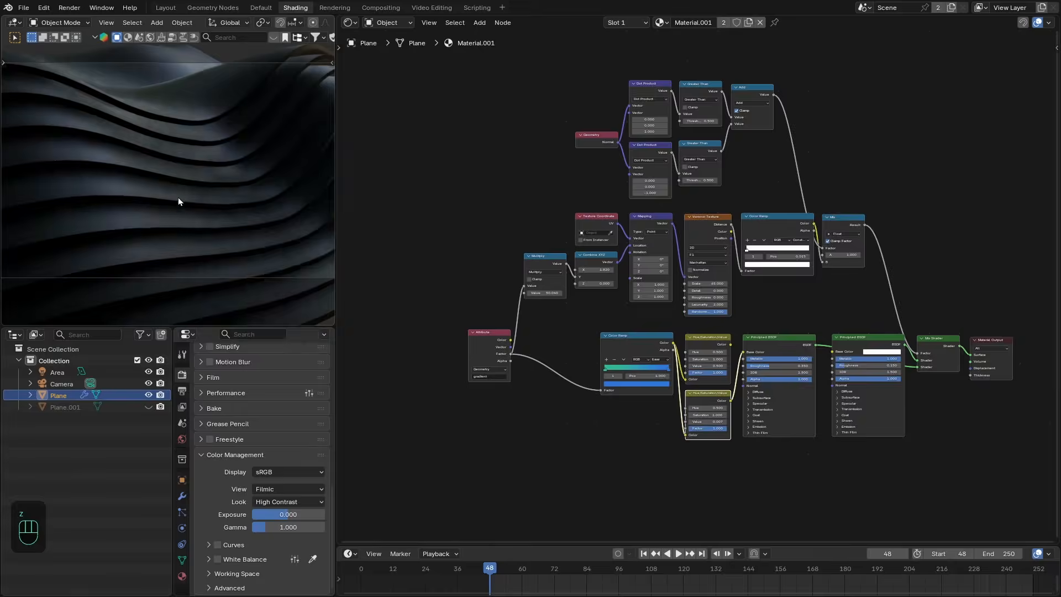
Step: Preview the gradient Attribute's factor, the blue-green Color Ramp and the lower Hue/Saturation/Value node in turn
ctrl+shift+click(490, 385)
scroll(218, 208, down, 4)
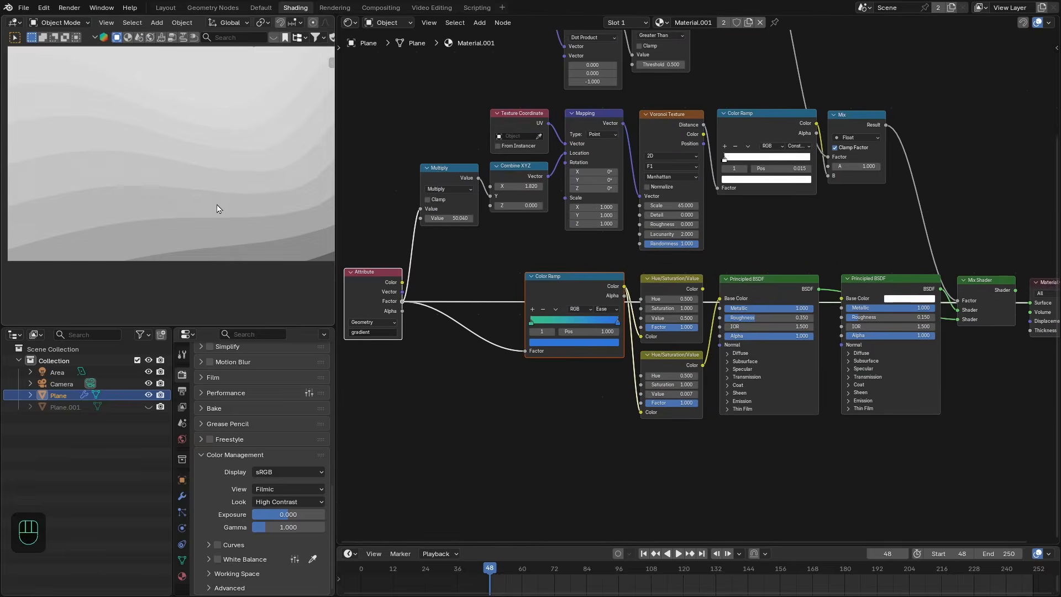
shift+middle_drag(218, 209, 201, 215)
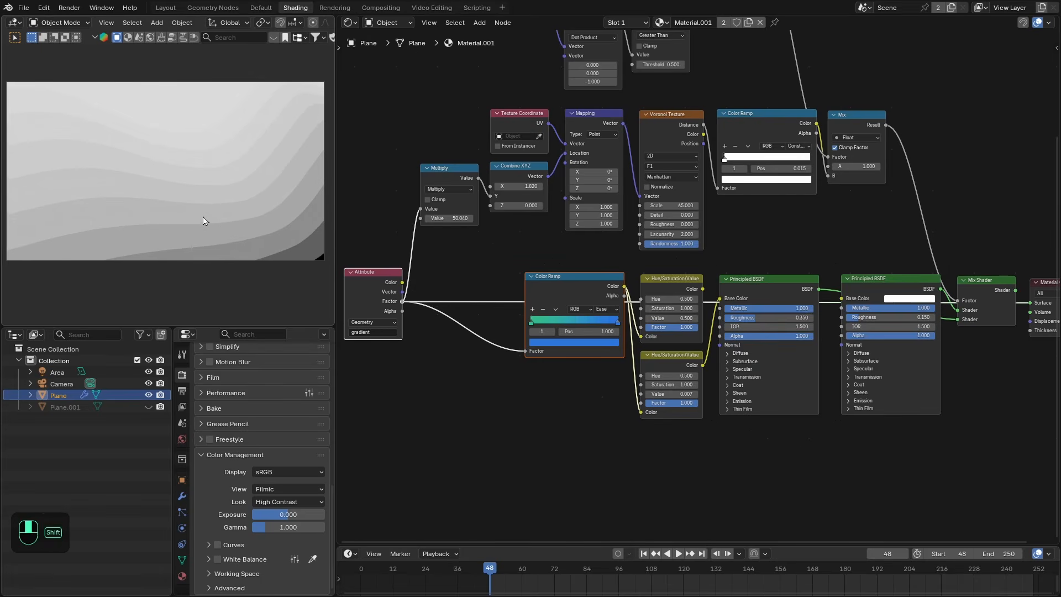
ctrl+shift+click(598, 285)
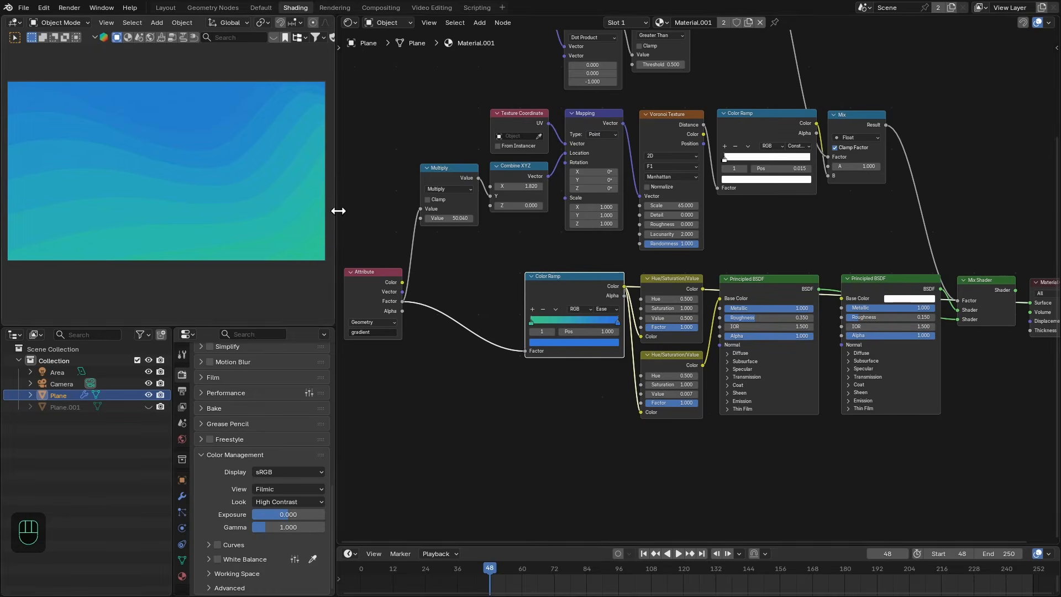
scroll(708, 405, up, 3)
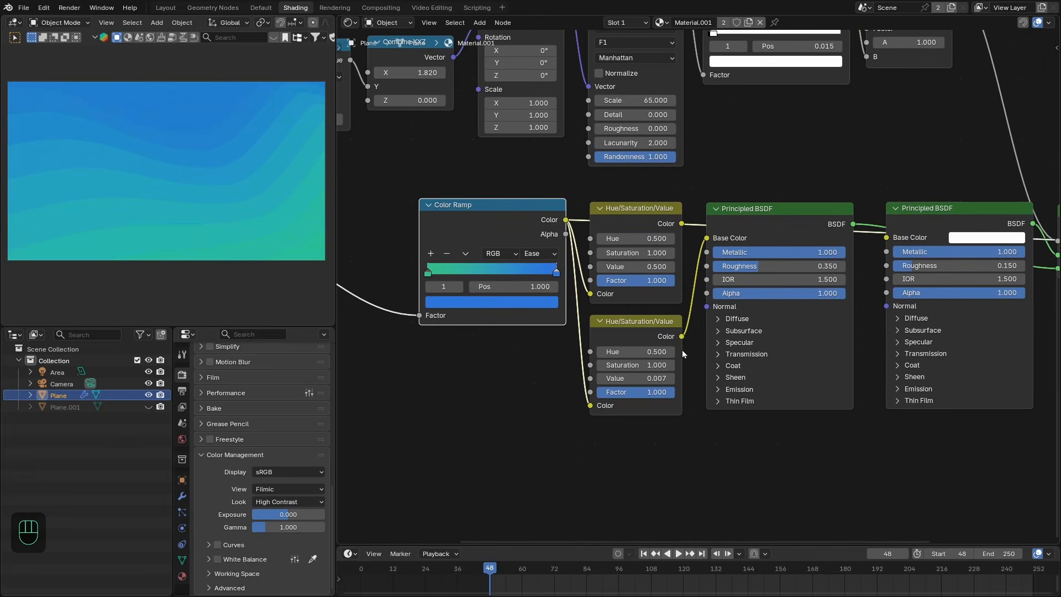
ctrl+shift+click(657, 333)
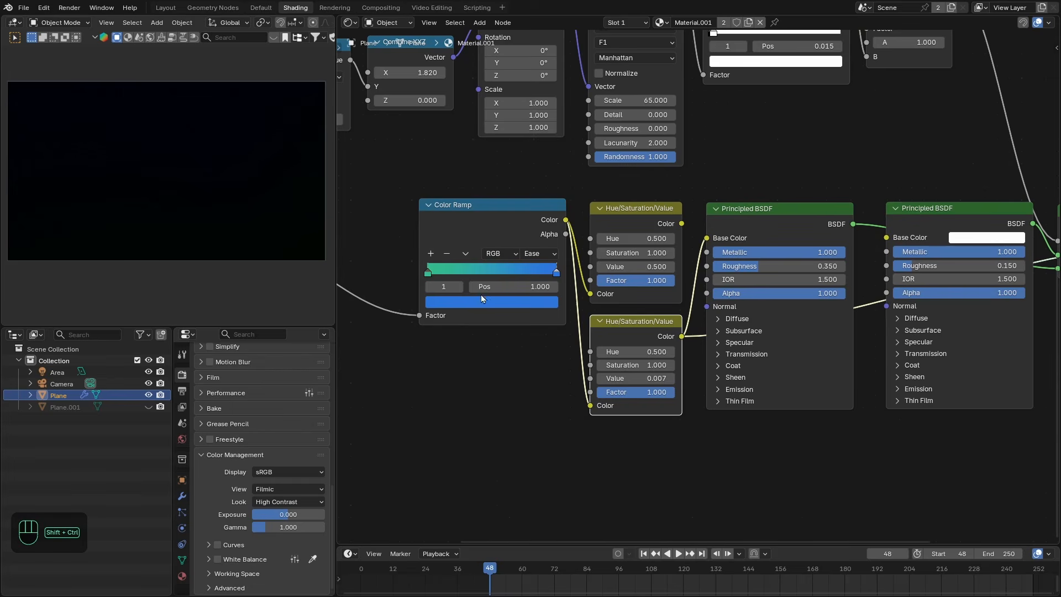
Step: Preview the Principled BSDF with 0.350 roughness and try the upper Hue/Saturation/Value color as its Base Color
ctrl+shift+click(781, 221)
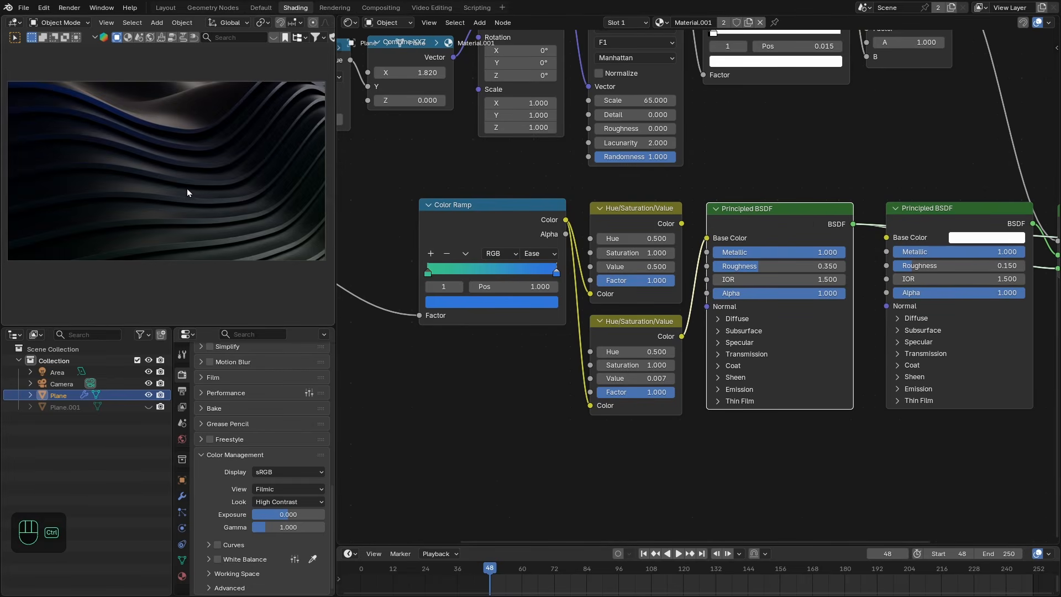
scroll(187, 171, up, 3)
drag(682, 223, 711, 240)
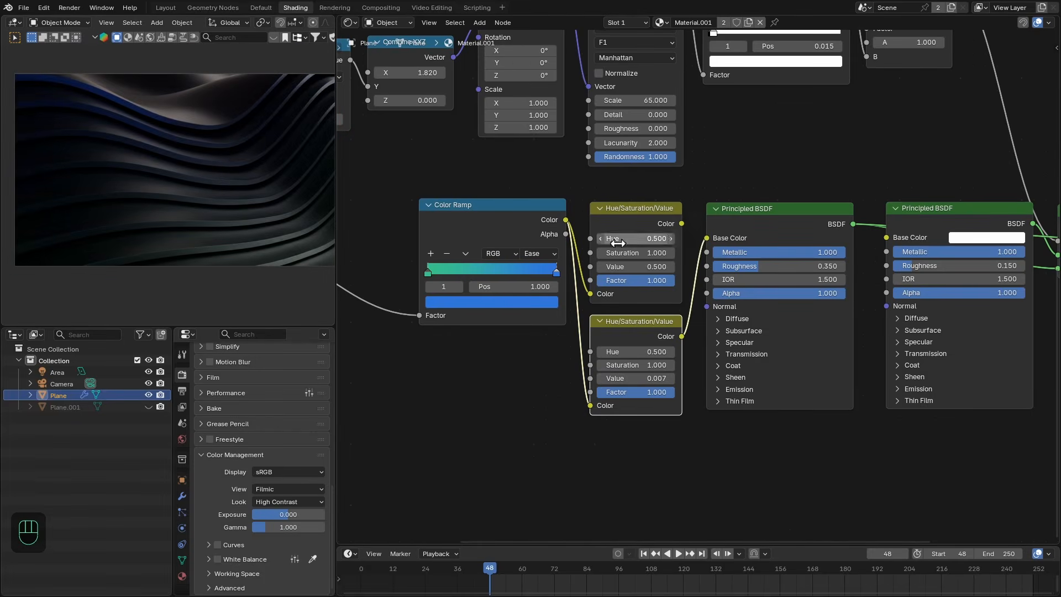
Step: Preview the complete Mix Shader output and examine the tiny metallic specks on the layer surfaces up close
middle_drag(867, 211, 869, 275)
scroll(193, 192, up, 4)
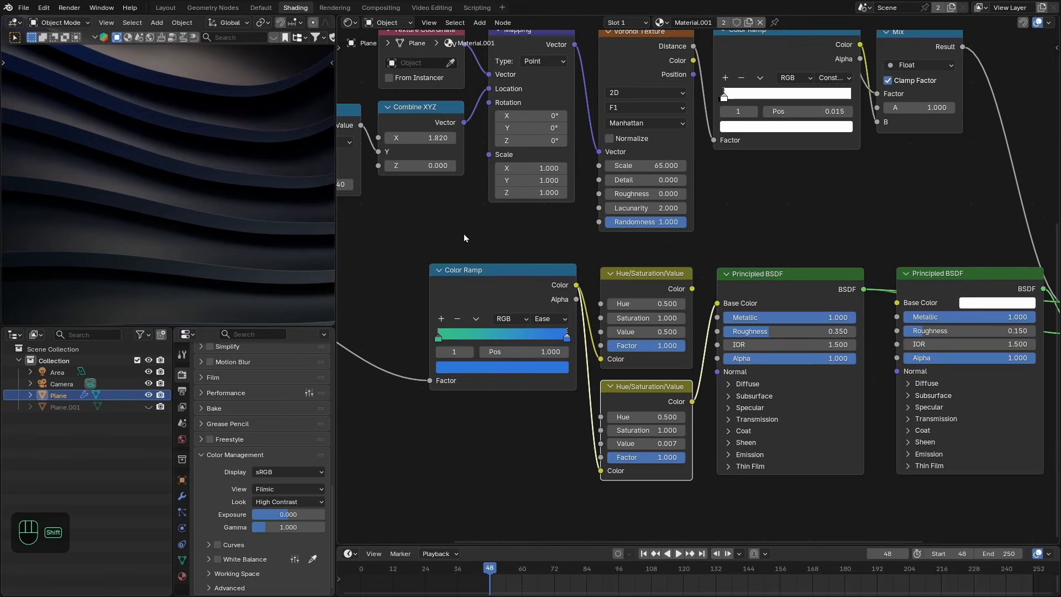
scroll(719, 257, down, 2)
middle_drag(767, 261, 782, 264)
middle_drag(782, 263, 784, 311)
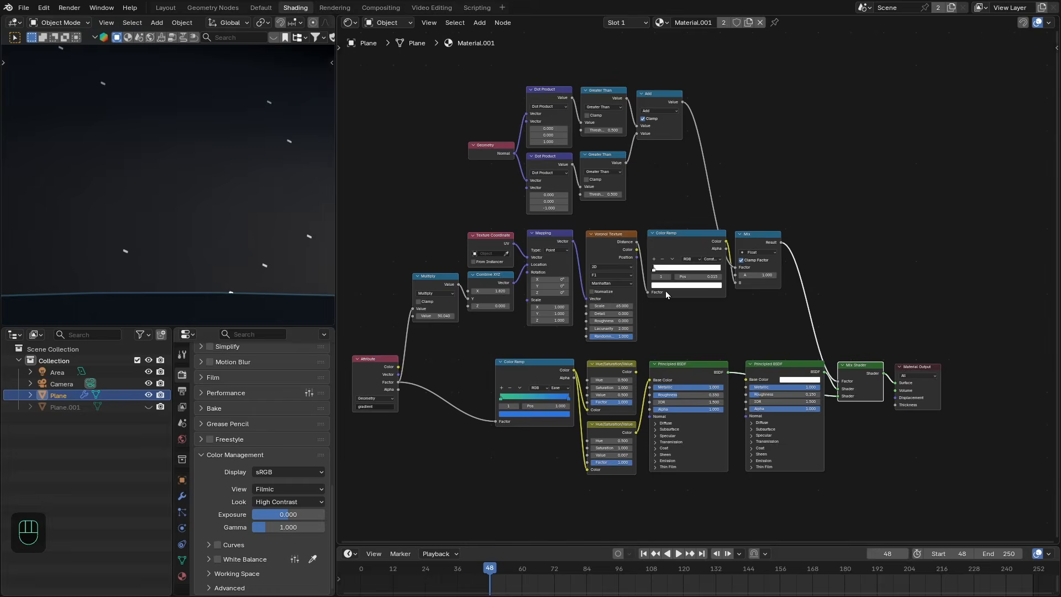
Step: Preview the Texture Coordinate node's UV output over the whole camera frame
scroll(675, 297, up, 3)
middle_drag(677, 308, 742, 297)
ctrl+shift+click(469, 213)
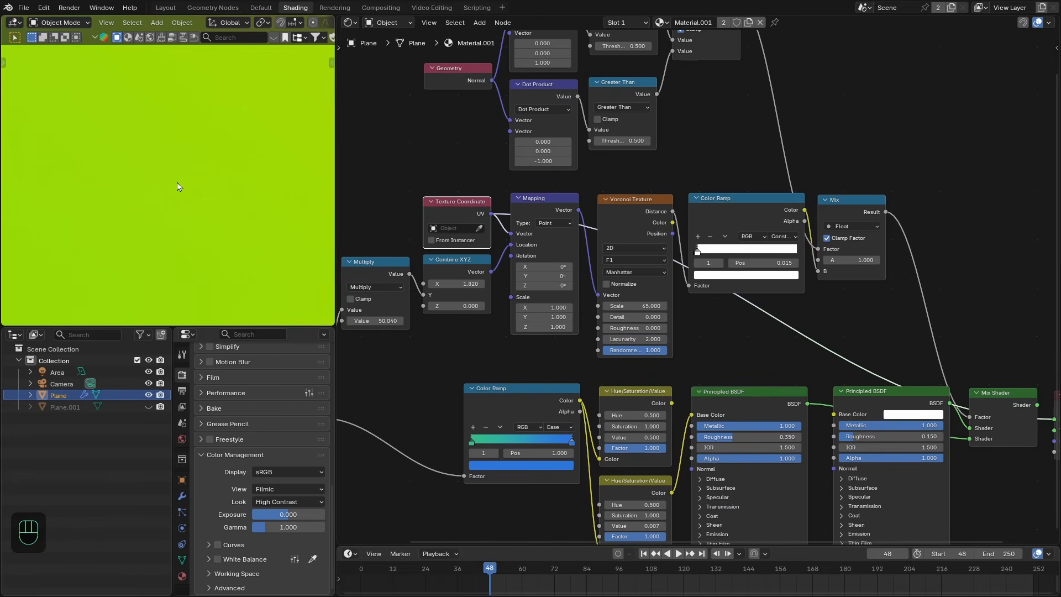
scroll(190, 210, down, 7)
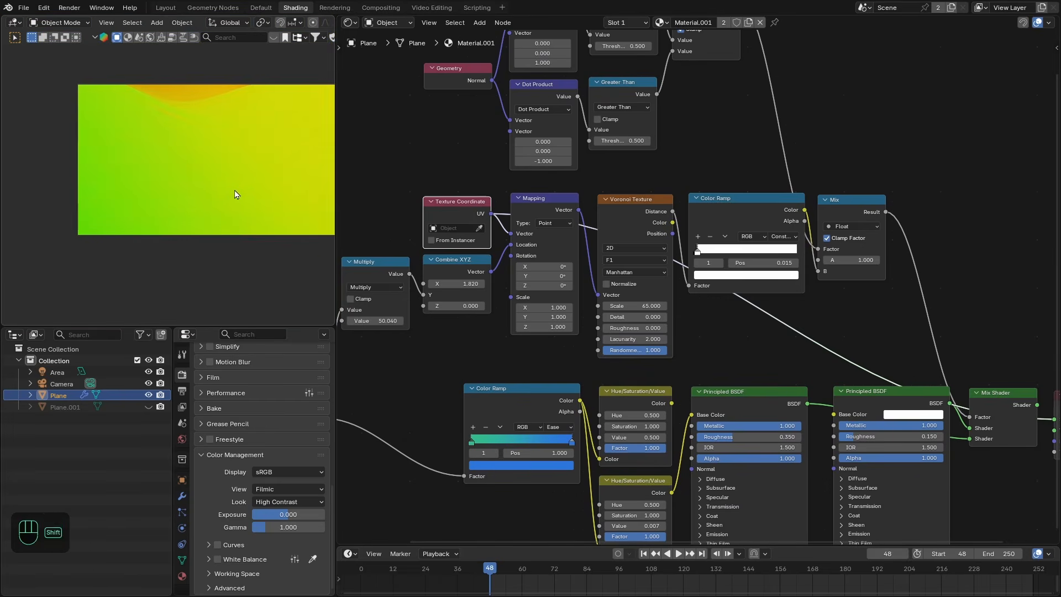
scroll(236, 194, up, 4)
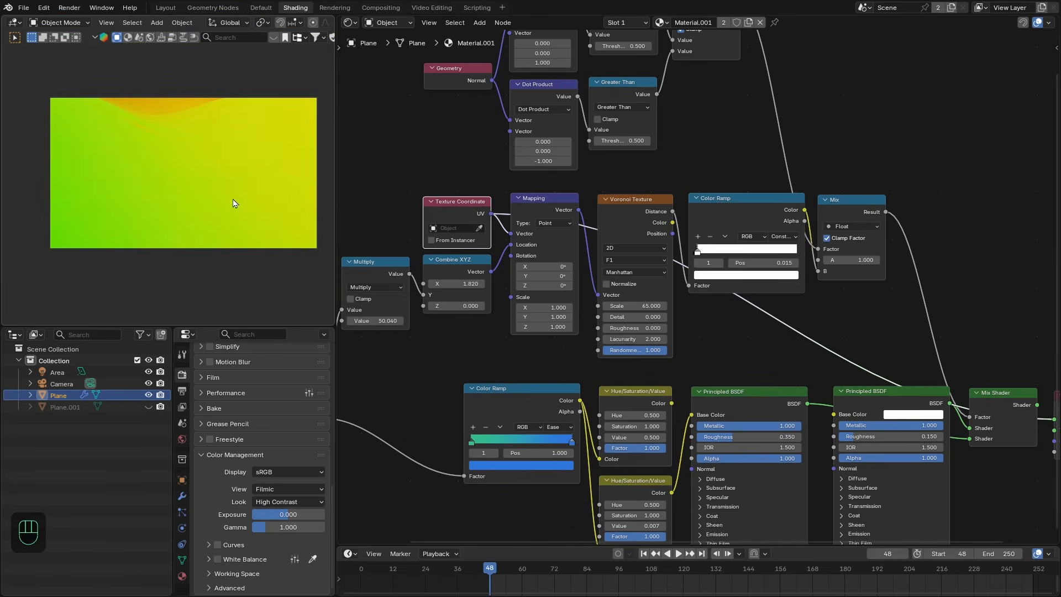
scroll(615, 208, up, 1)
Step: Preview the Voronoi Texture's distance and the constant Color Ramp after it, examining the speck mask up close
ctrl+shift+click(615, 208)
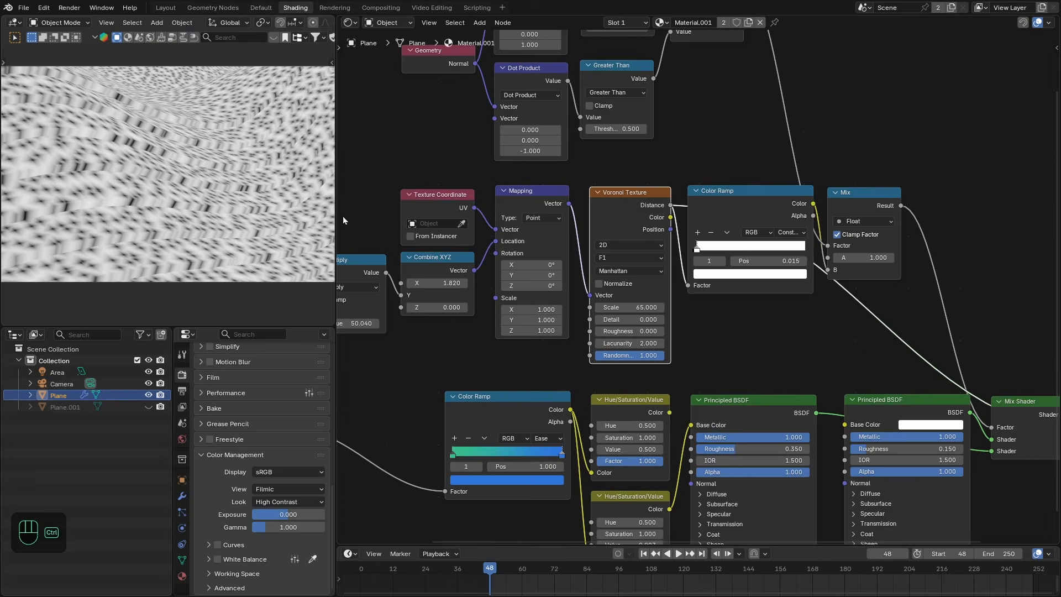
scroll(699, 213, up, 1)
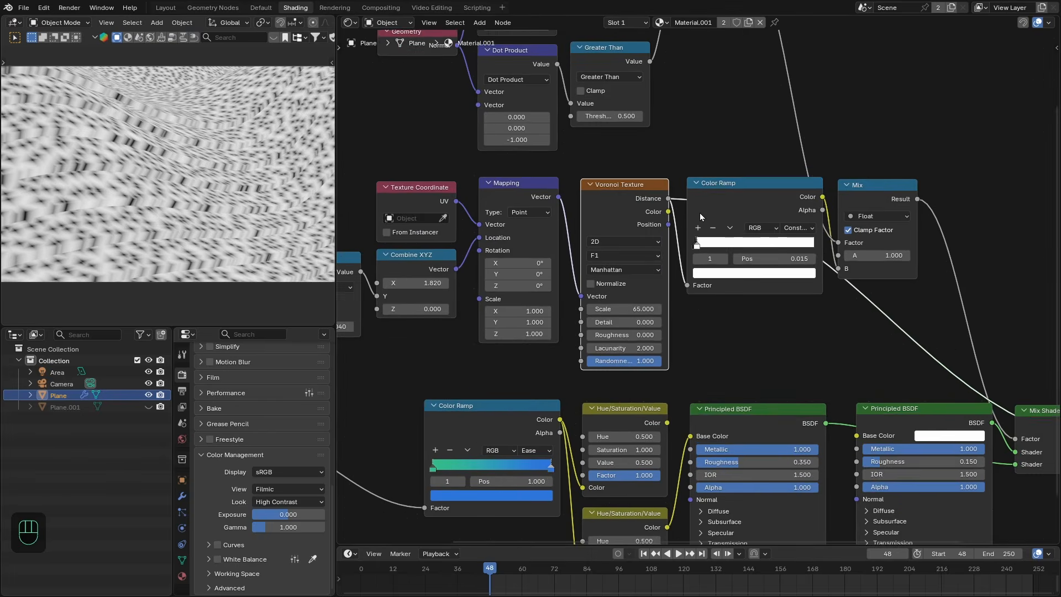
ctrl+shift+click(787, 194)
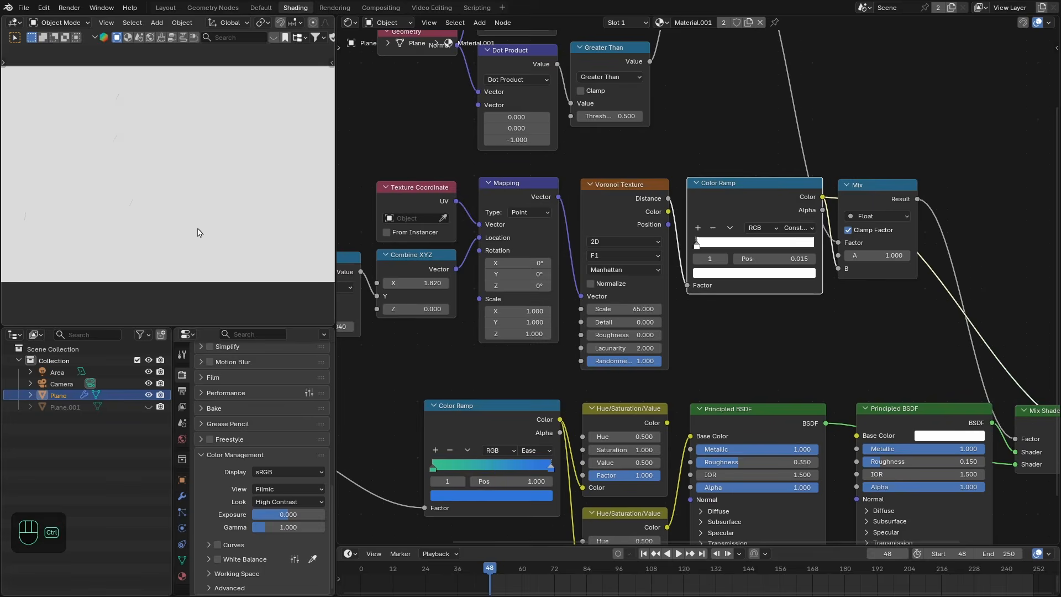
scroll(211, 189, up, 2)
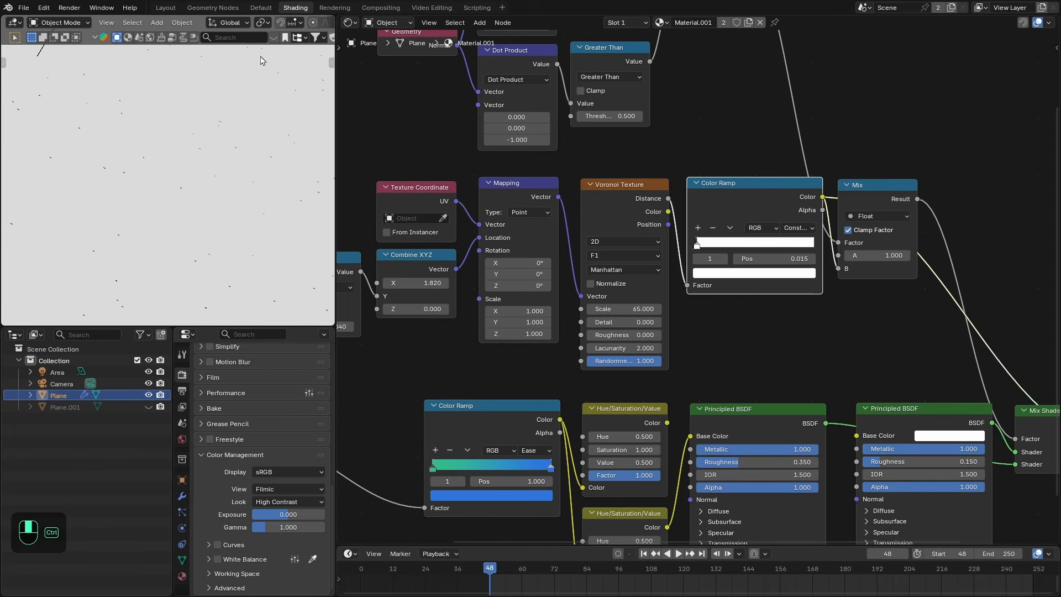
ctrl+middle_drag(268, 328, 318, 96)
Step: Compare the speck mask before and after the Mix node by previewing the Mix and Color Ramp outputs alternately
middle_drag(874, 310, 759, 313)
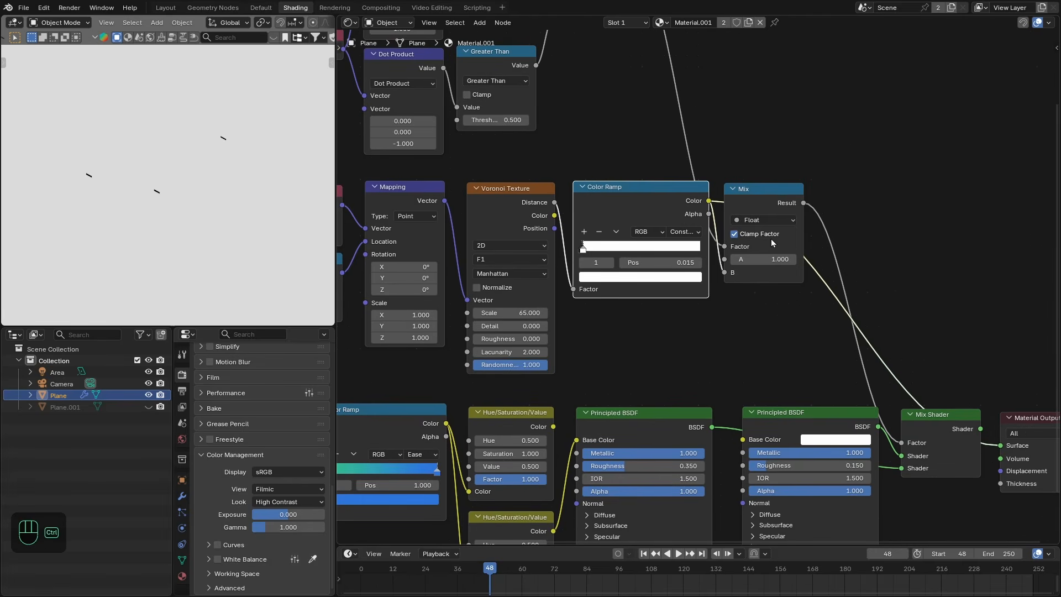
ctrl+shift+click(777, 200)
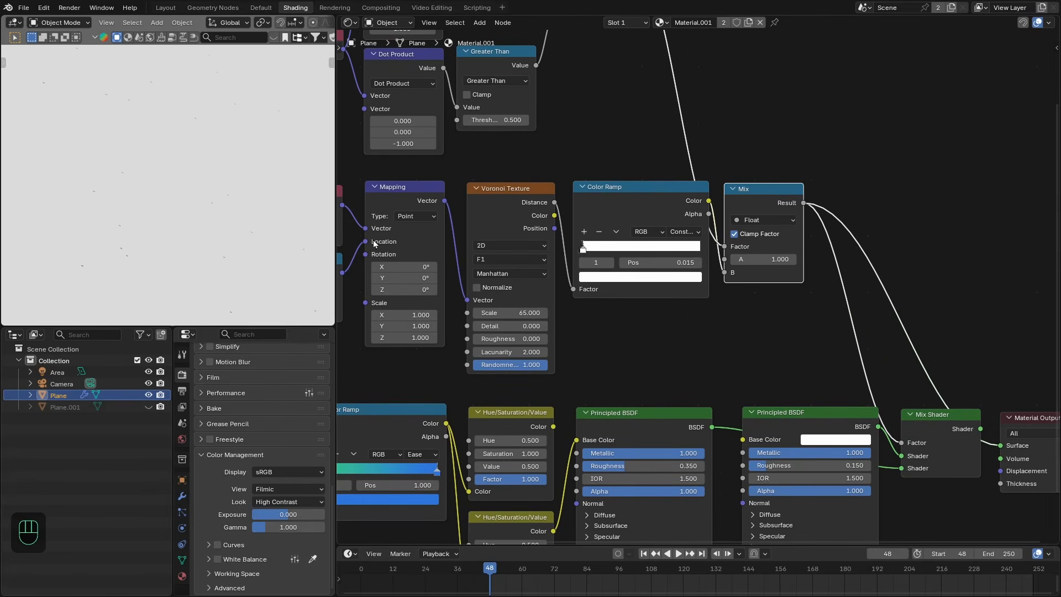
ctrl+shift+click(634, 200)
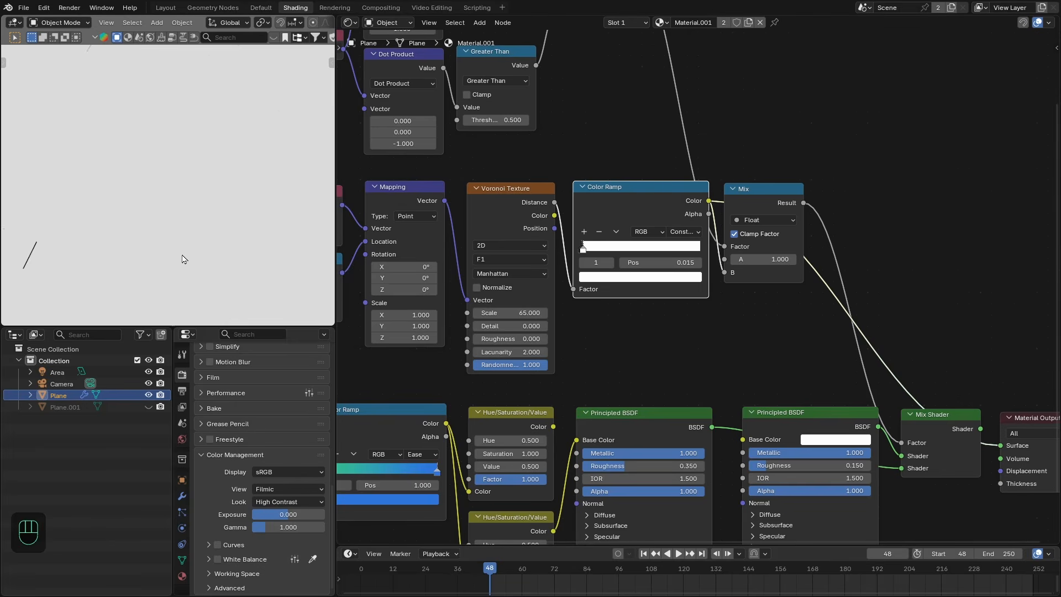
ctrl+shift+click(768, 201)
Step: Preview the Mix Shader, try driving its Factor directly from the constant Color Ramp, and reconnect the Mix node's Result
ctrl+shift+click(918, 430)
scroll(683, 236, down, 3)
middle_drag(737, 194, 764, 242)
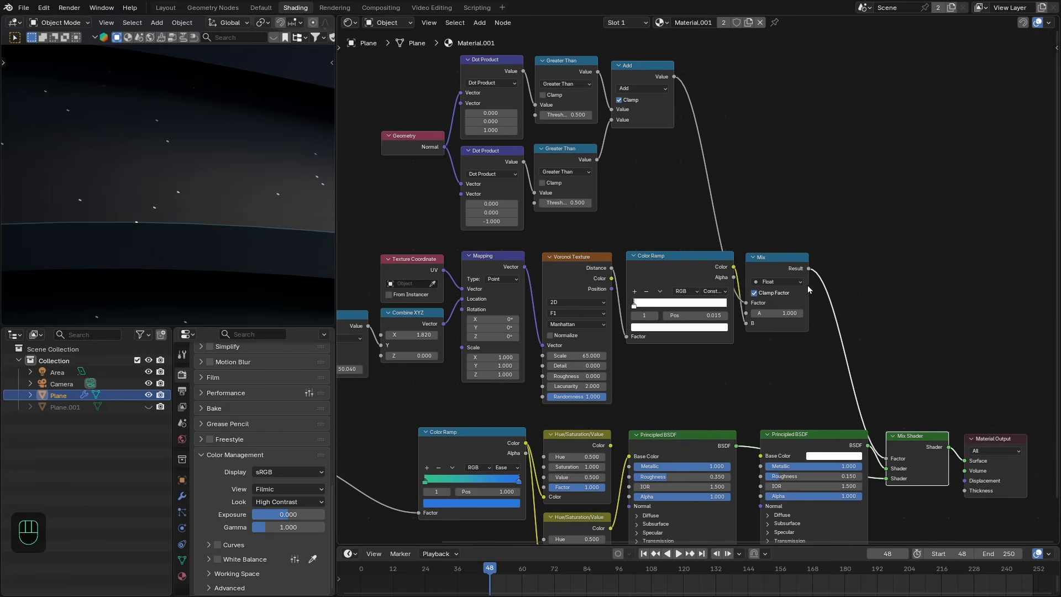
mouse_move(733, 266)
mouse_down()
mouse_move(814, 337)
mouse_move(886, 458)
mouse_up()
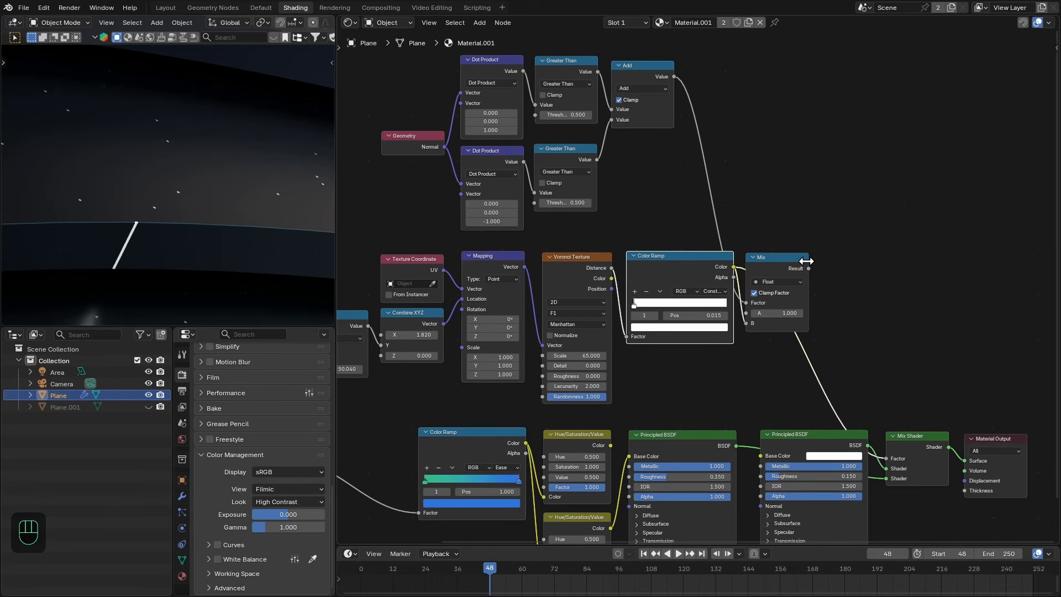
drag(810, 268, 893, 455)
Step: Preview the Add node's output to examine the normal-based mask separating the layer faces from their edges
middle_drag(666, 97, 723, 148)
ctrl+shift+click(705, 124)
scroll(731, 264, down, 2)
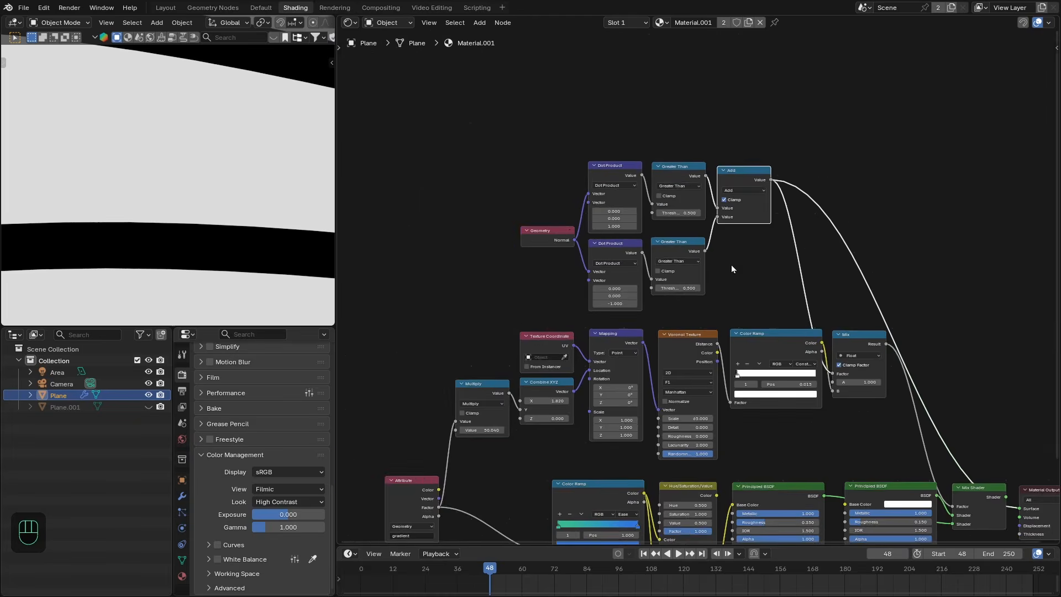
Step: Preview the Mix Shader's complete result in a maximized camera view and examine the EasyHDR world lighting nodes
scroll(611, 238, up, 3)
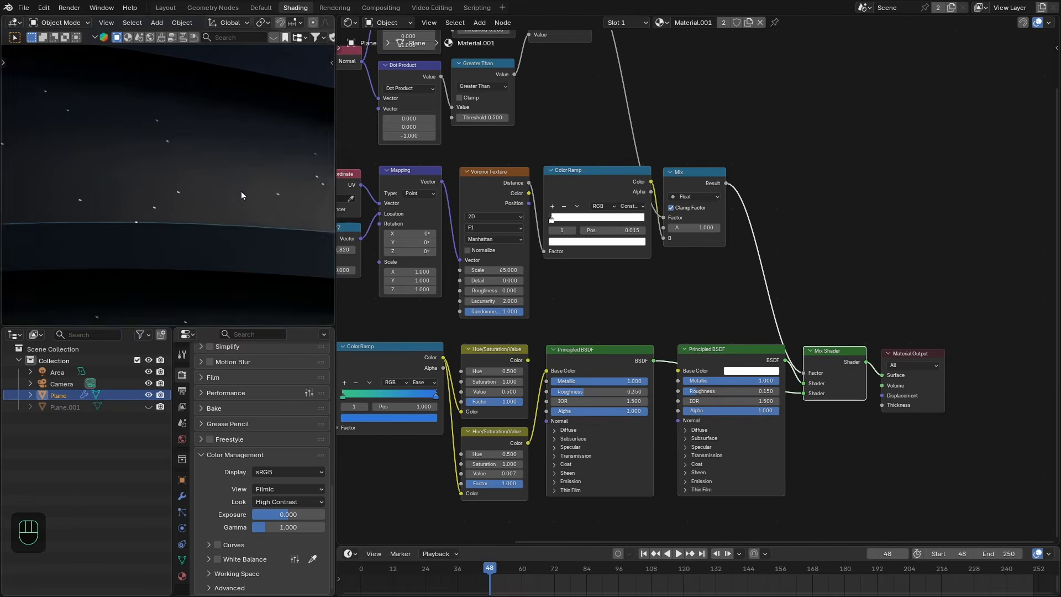
key(ctrl+space)
scroll(560, 284, down, 3)
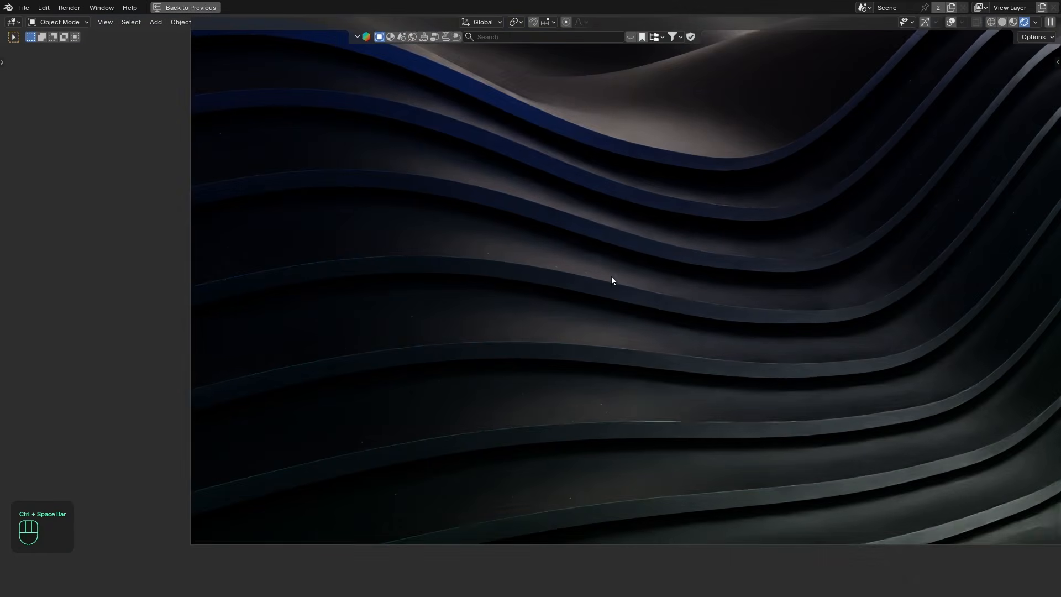
key(ctrl+space)
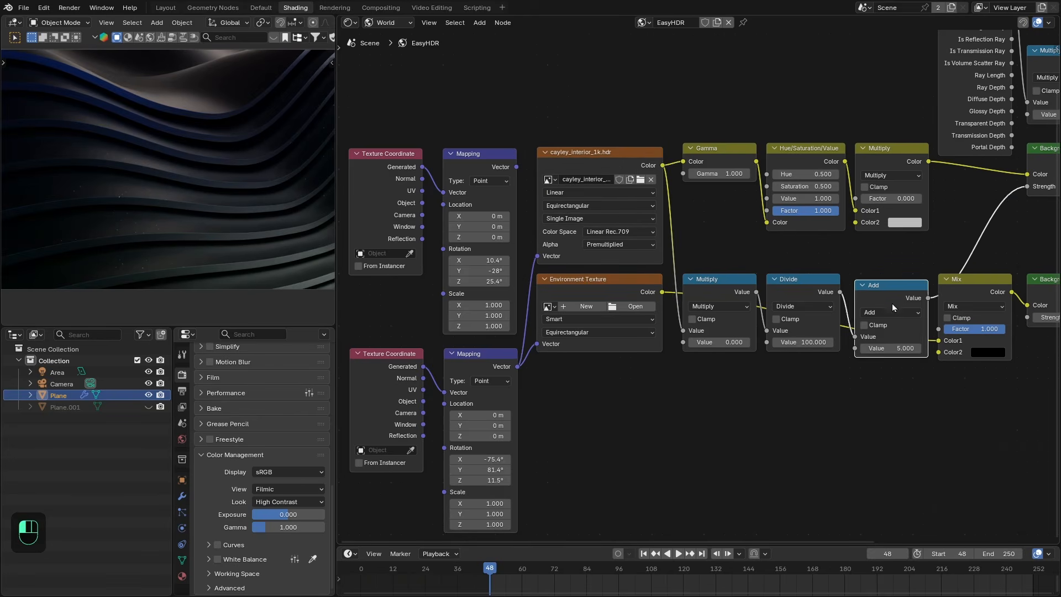
drag(892, 304, 889, 303)
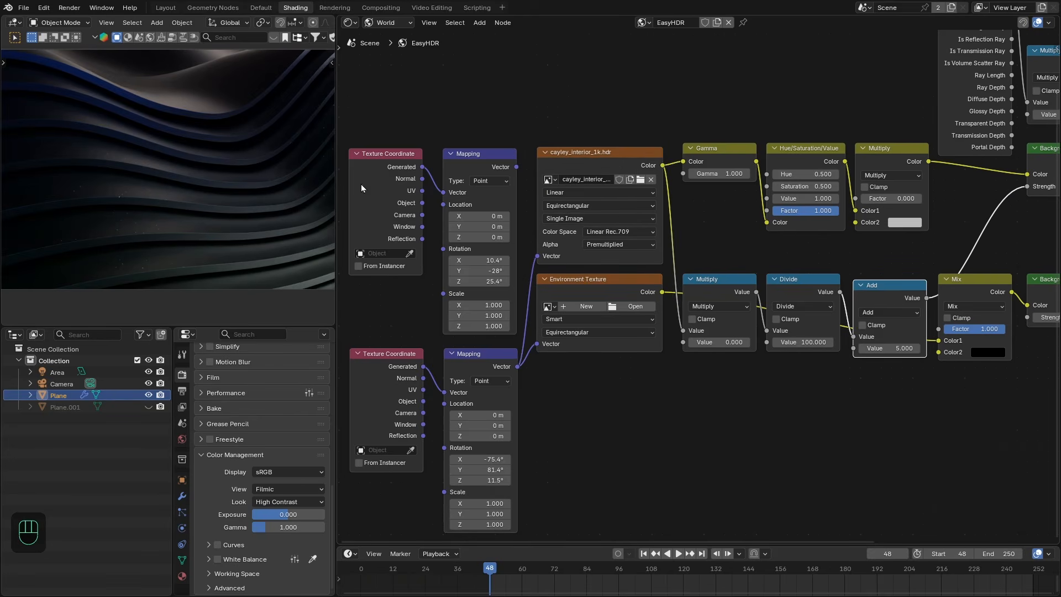
Step: Switch to the Default workspace, select the large area light beside the cloth layers, and set the camera view to rendered shading
click(260, 7)
middle_drag(358, 246, 373, 148)
click(378, 131)
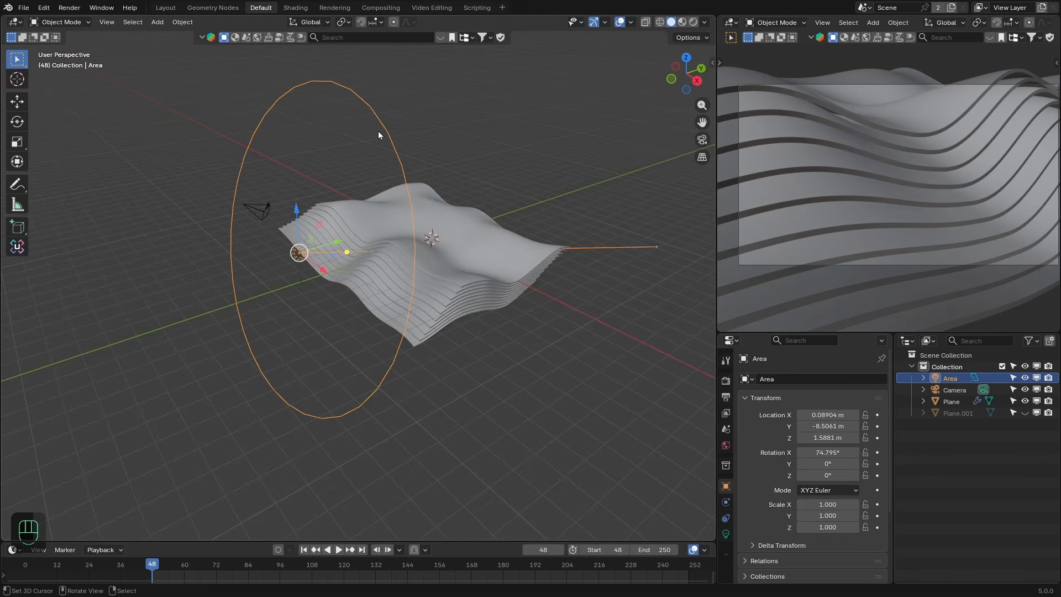
key(z)
click(966, 184)
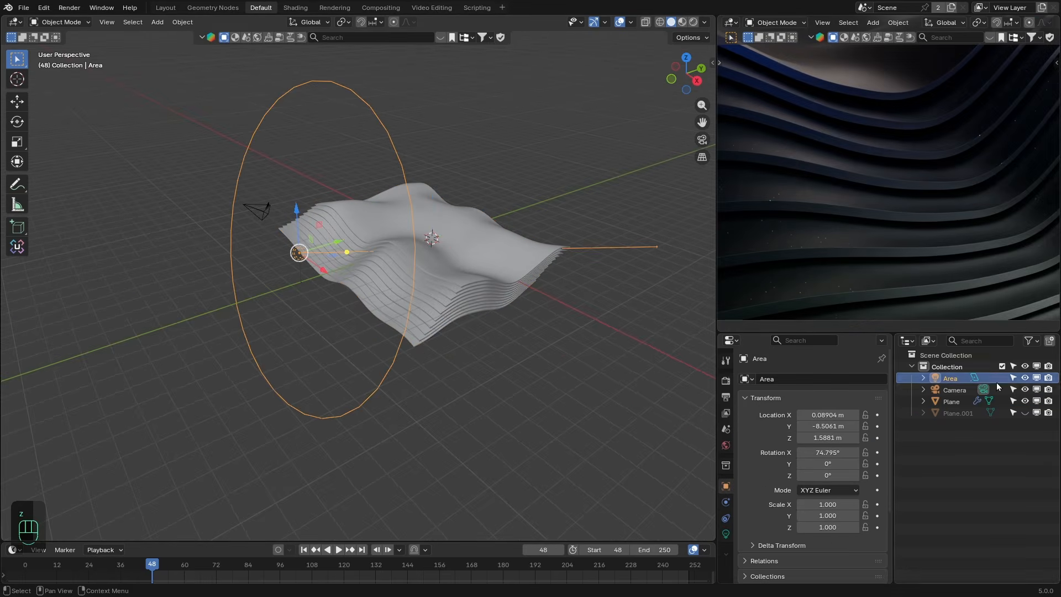
Step: Hide and unhide the area light to compare its effect on the layers, and maximize the rendered camera view
click(1025, 379)
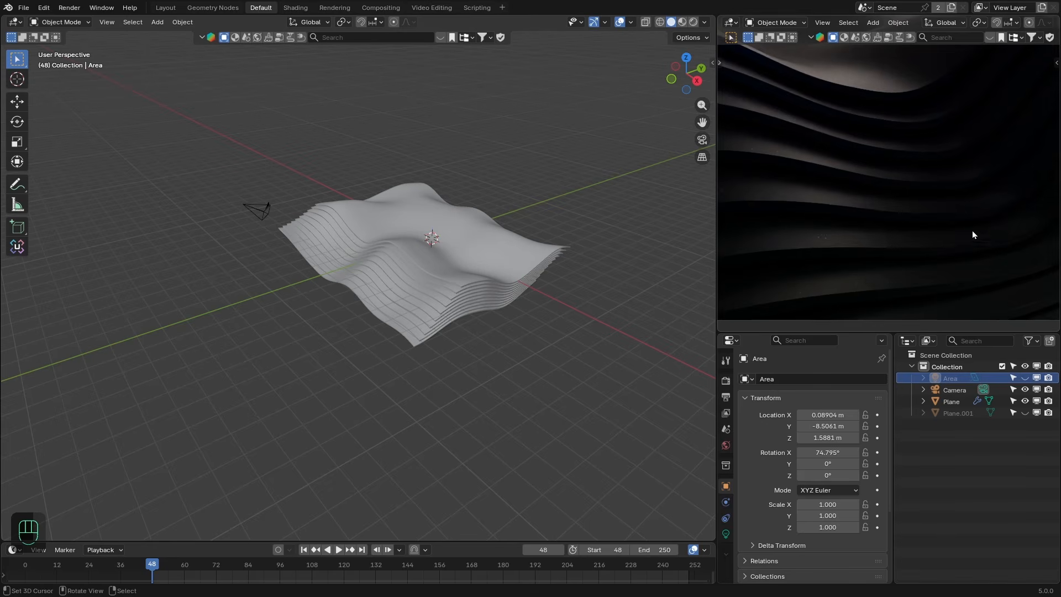
click(1025, 379)
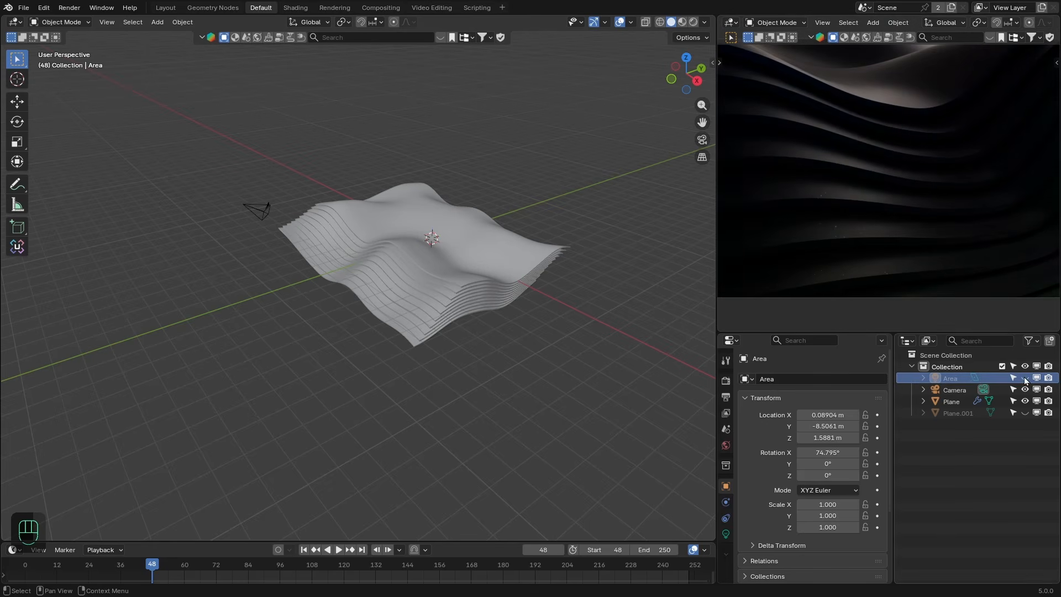
key(ctrl+space)
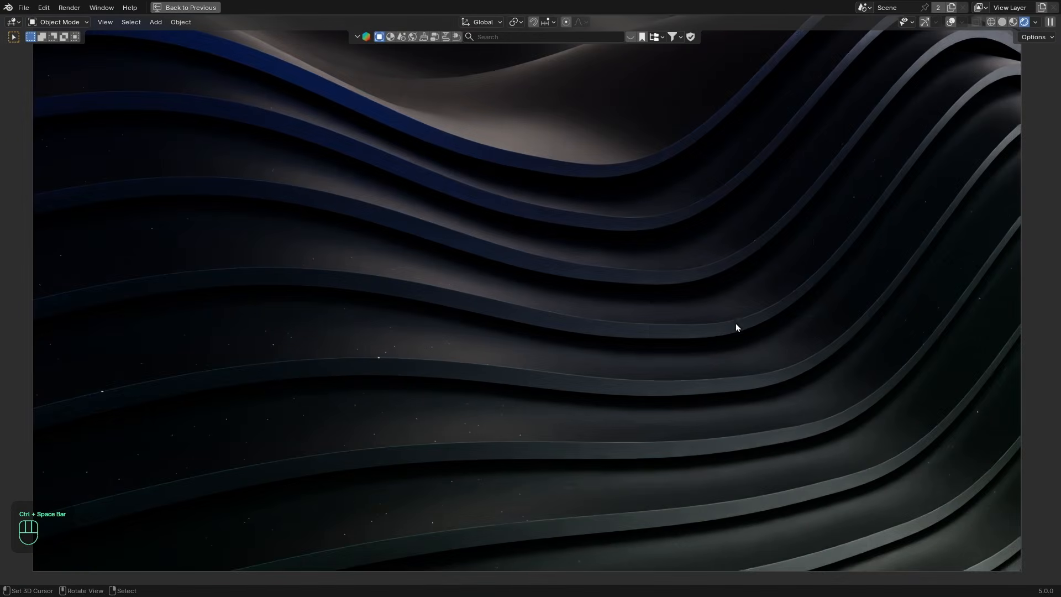